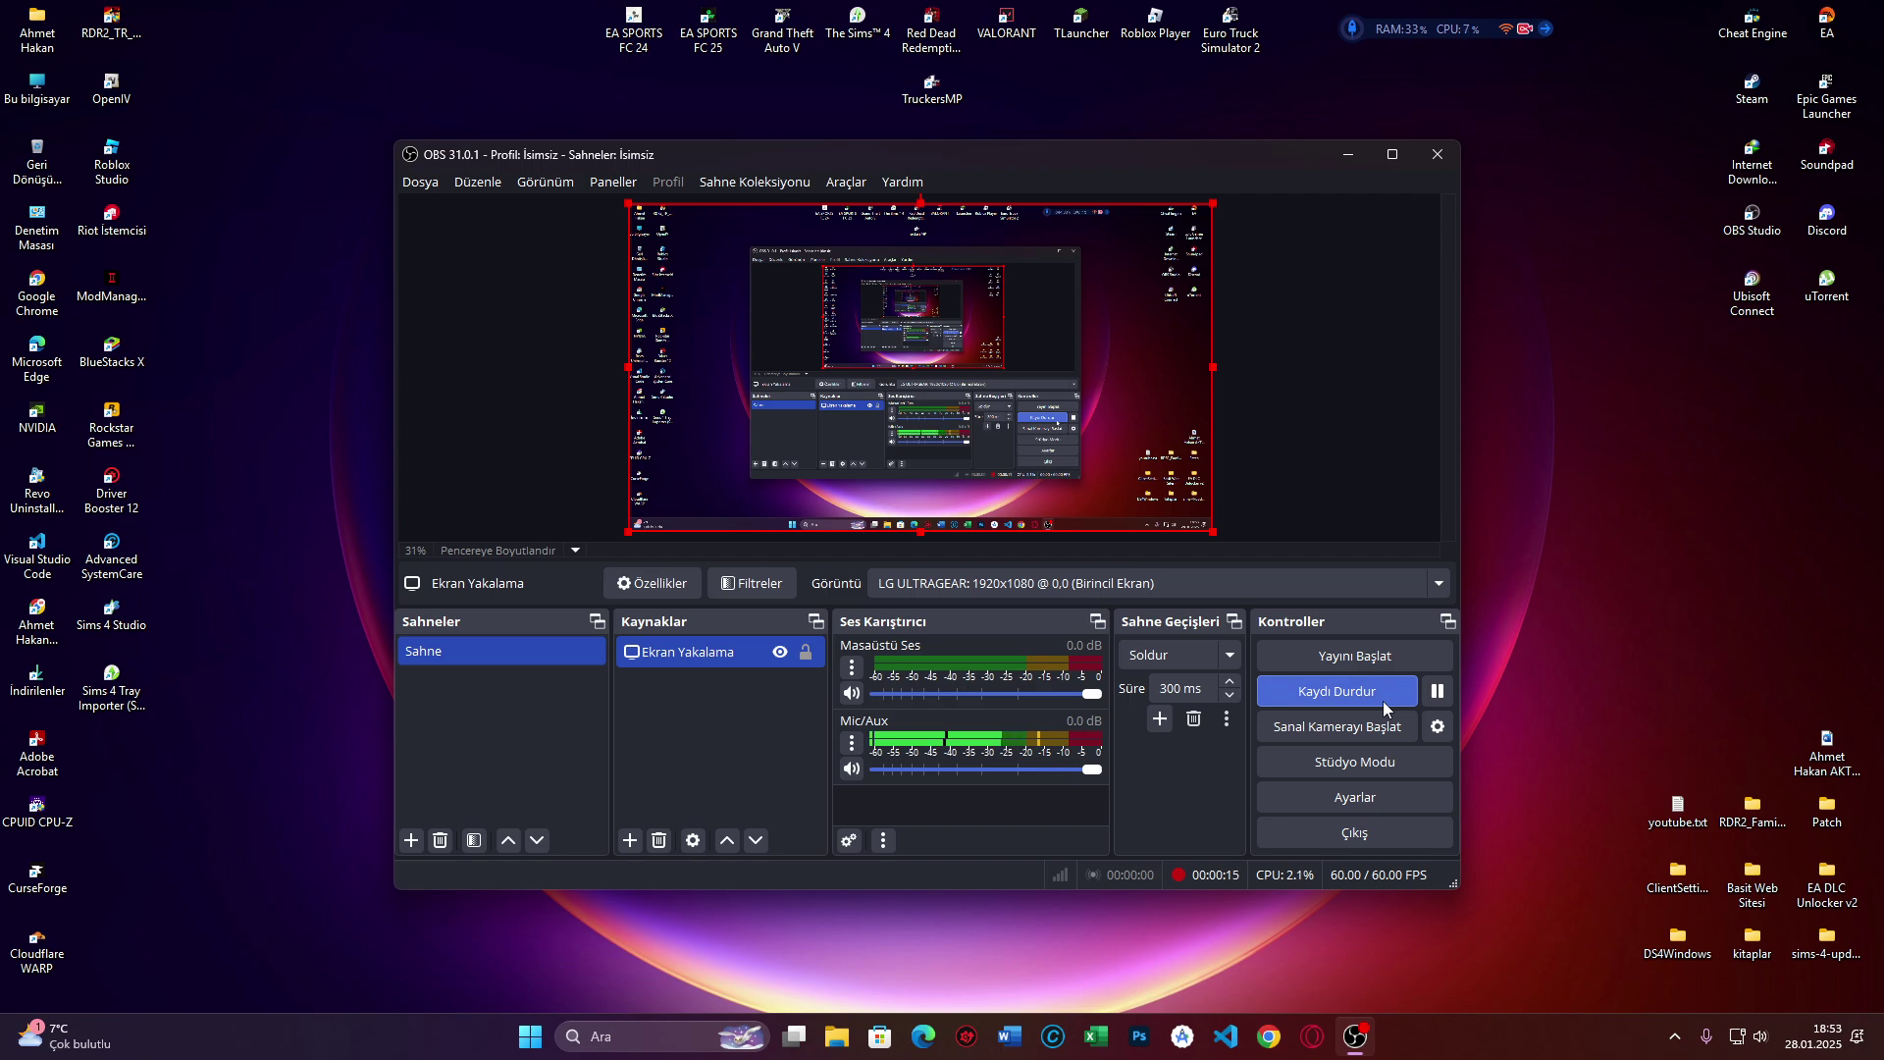
# - Minimize OBS, switch to the Opera browser and search the web for "warp vpn"
pyautogui.click(1347, 155)
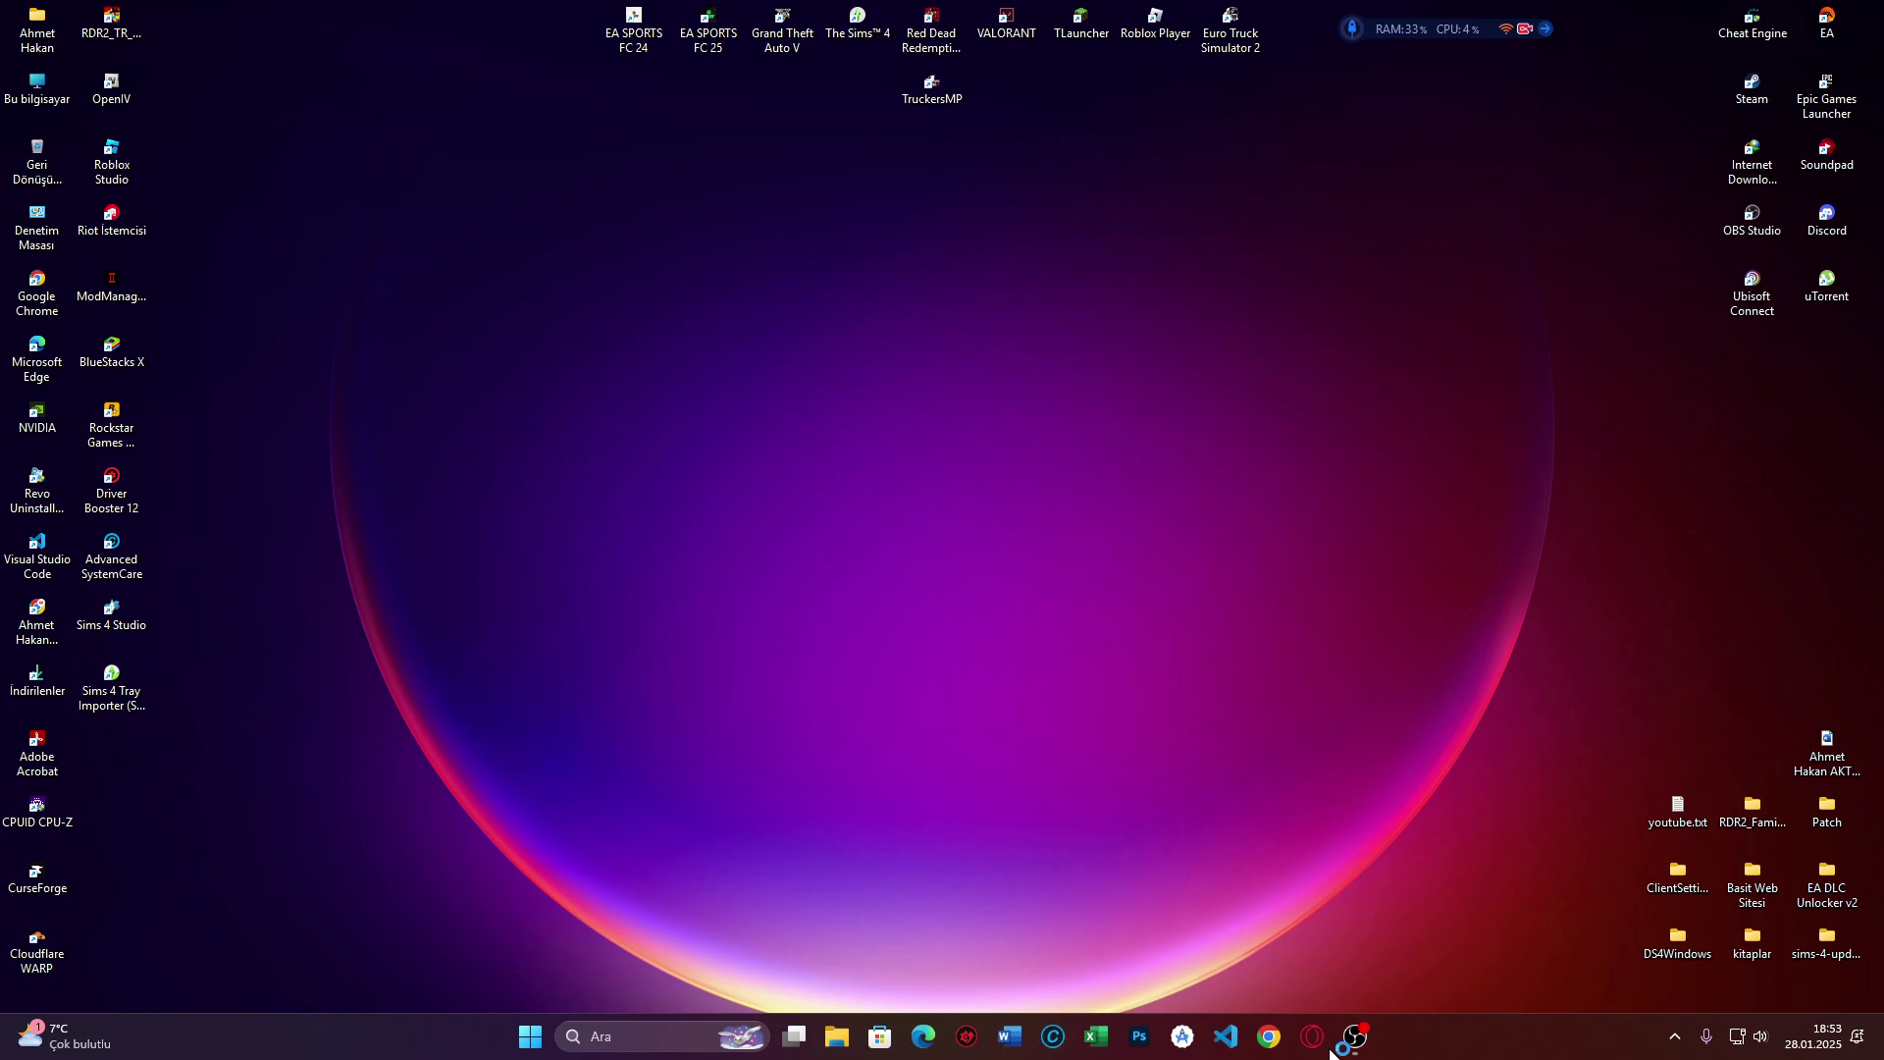
pyautogui.click(1331, 1050)
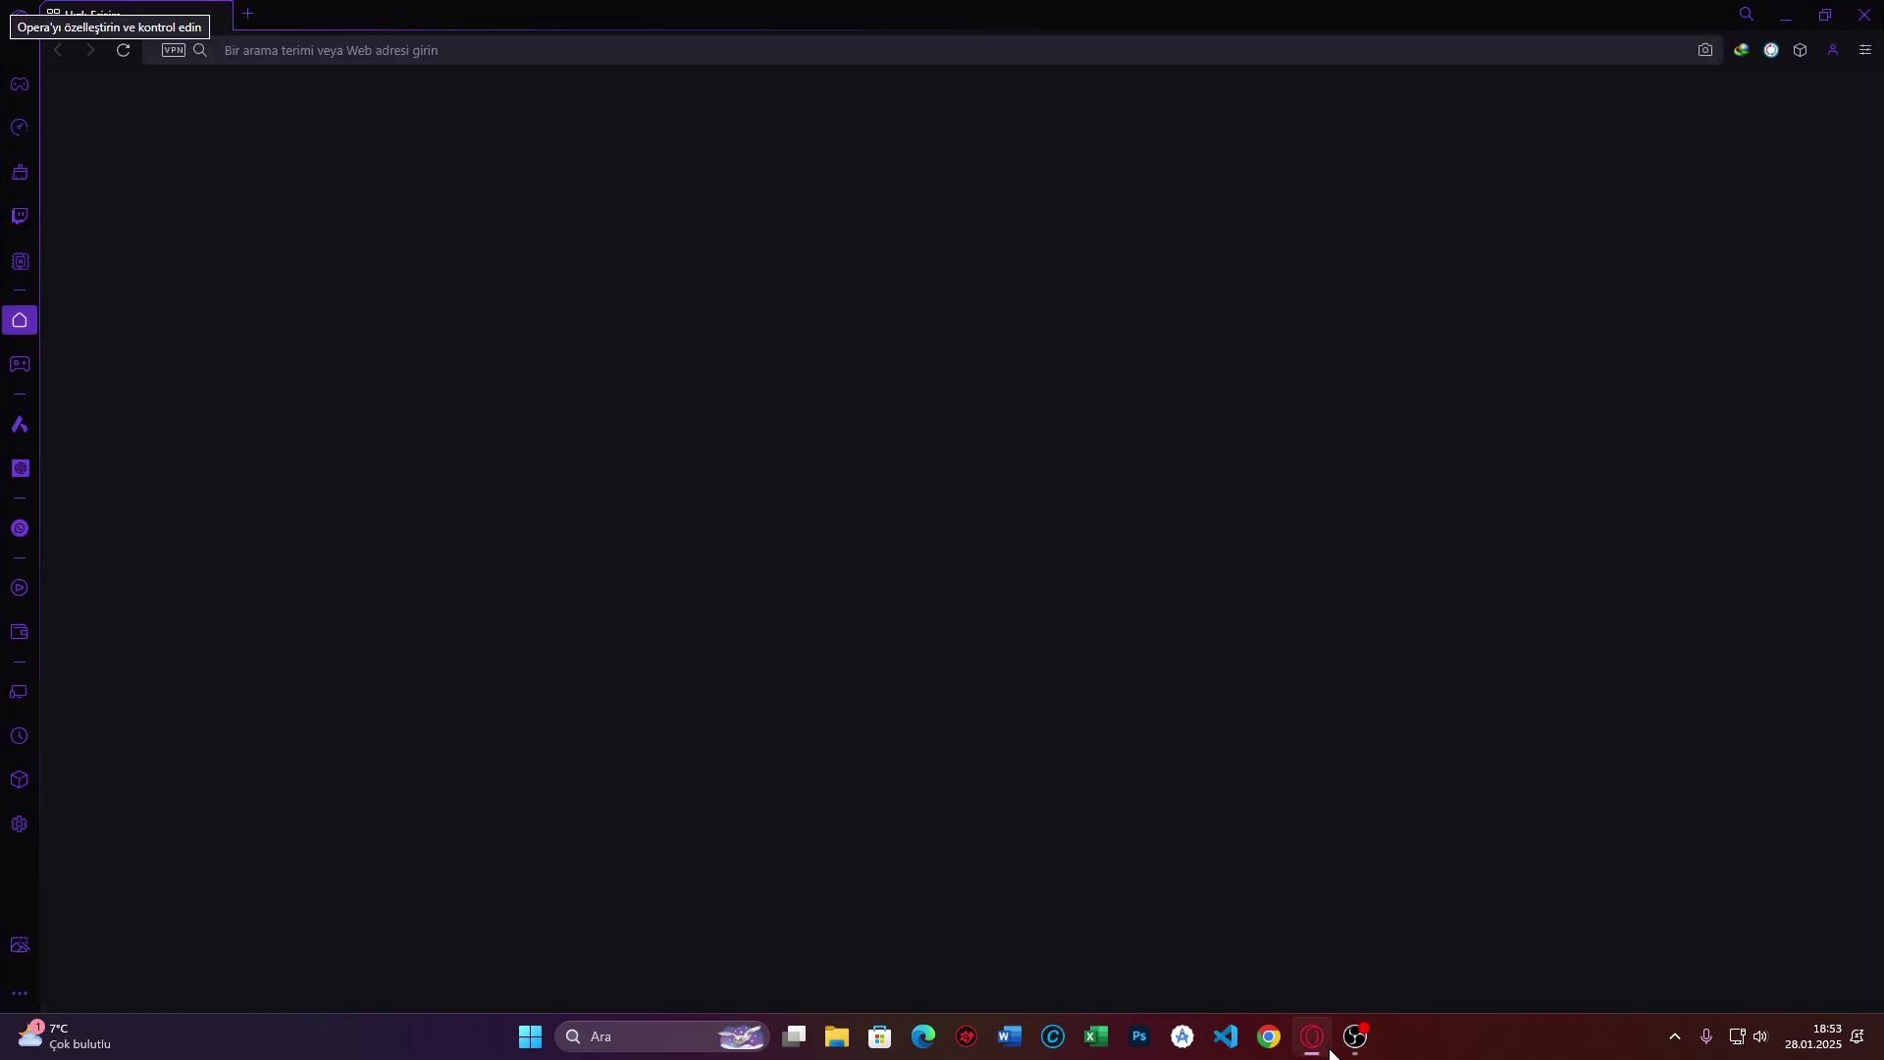
pyautogui.write('war')
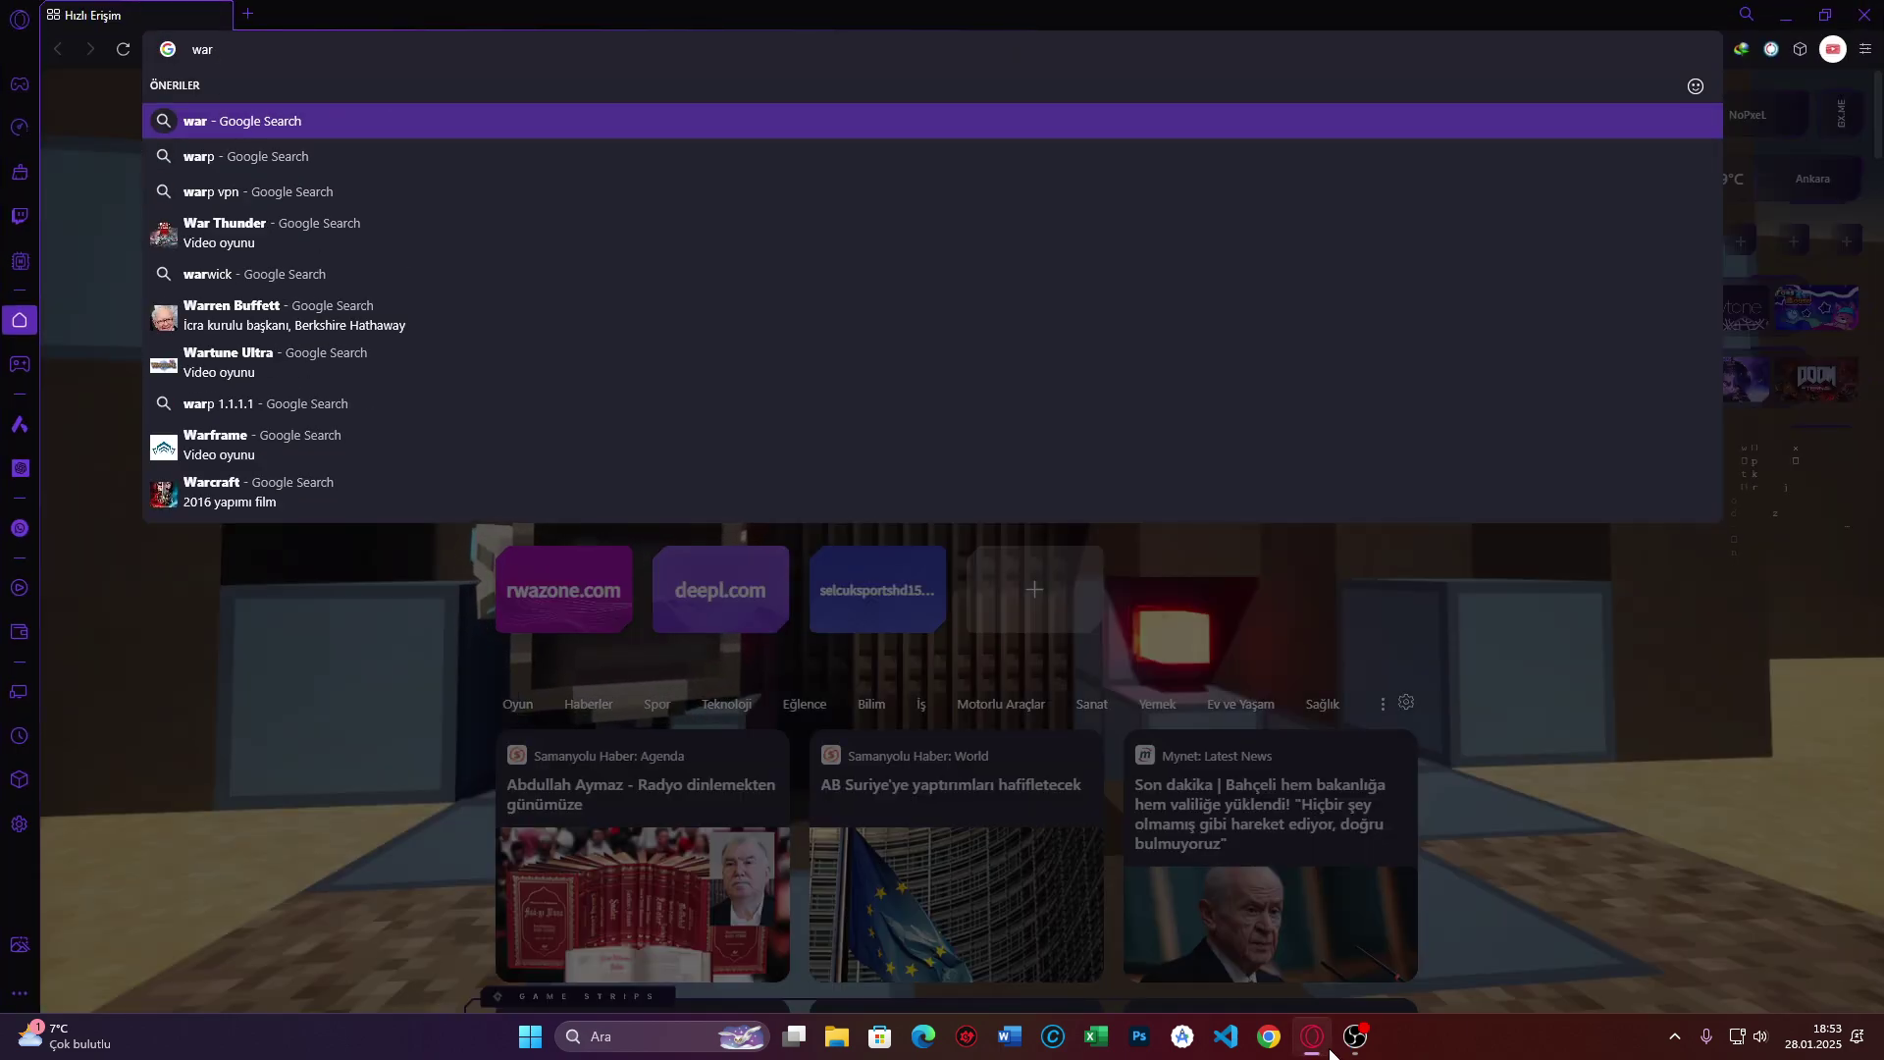
pyautogui.write('p w')
pyautogui.press('F11')
pyautogui.press('F11')
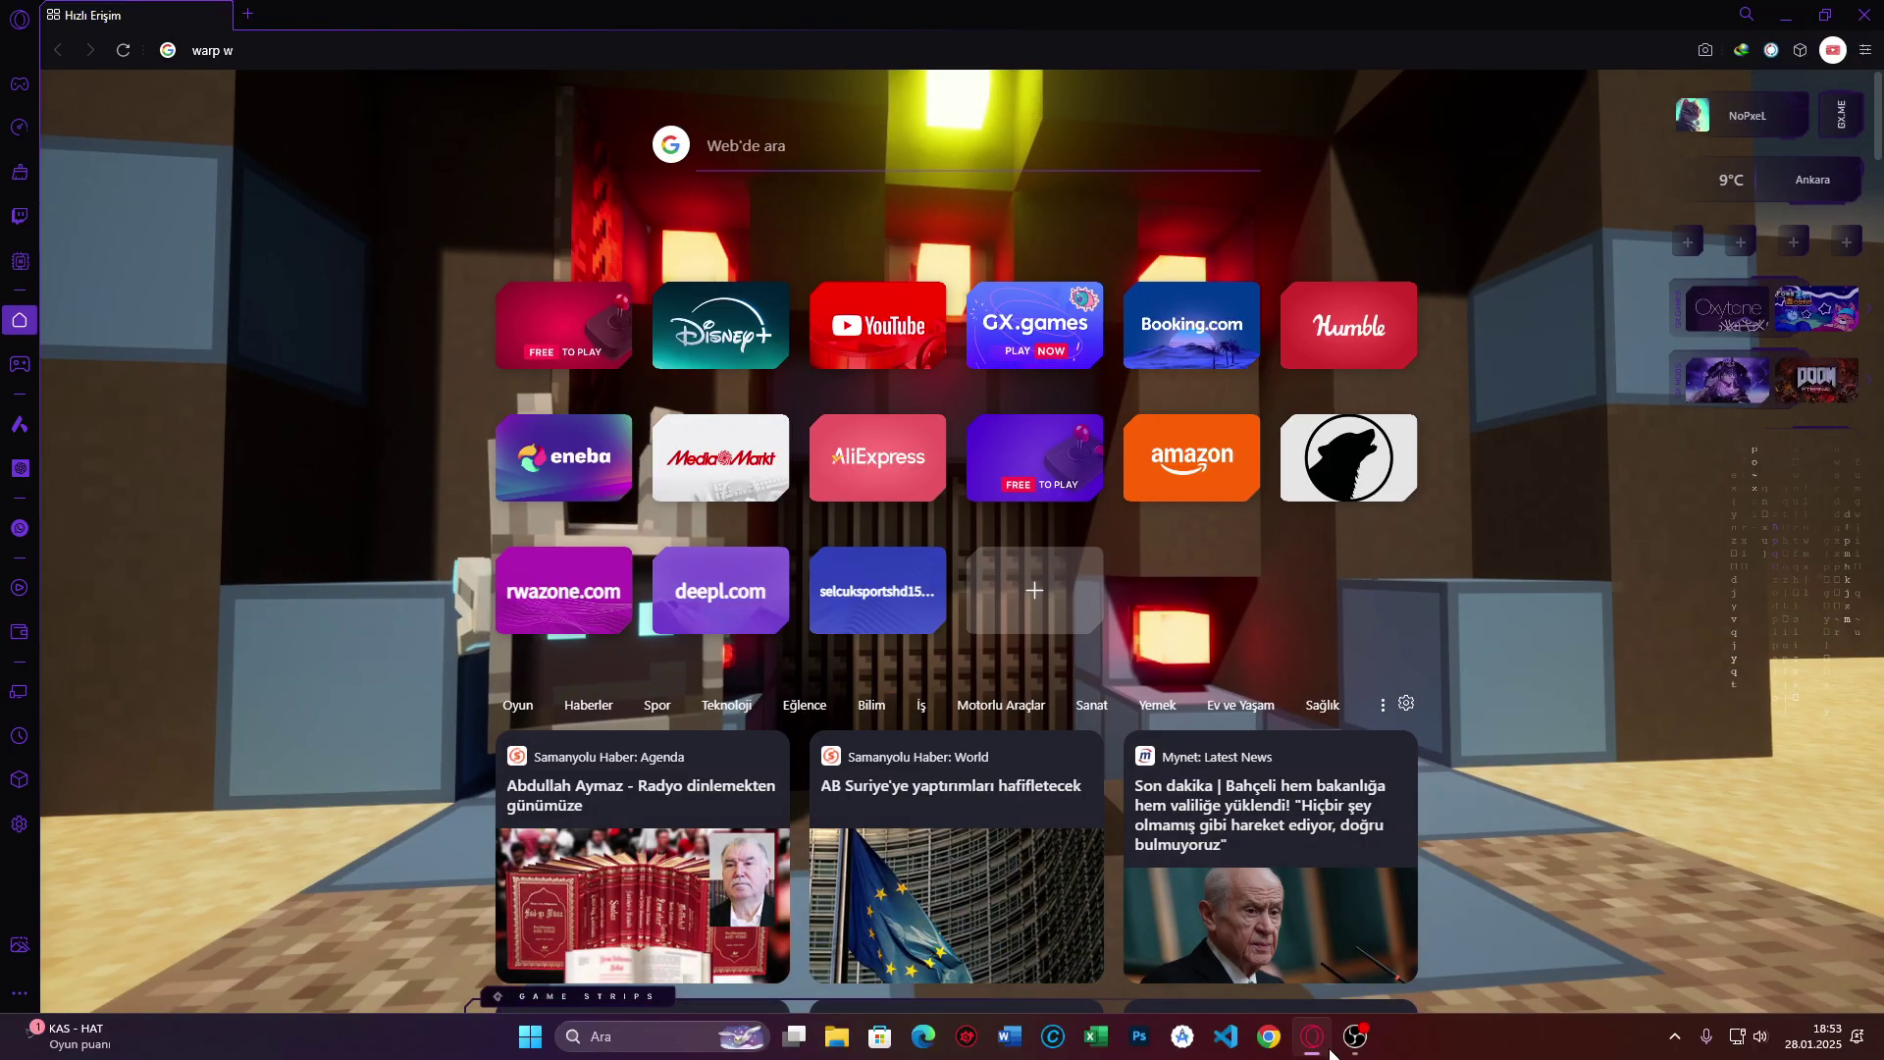
pyautogui.click(350, 49)
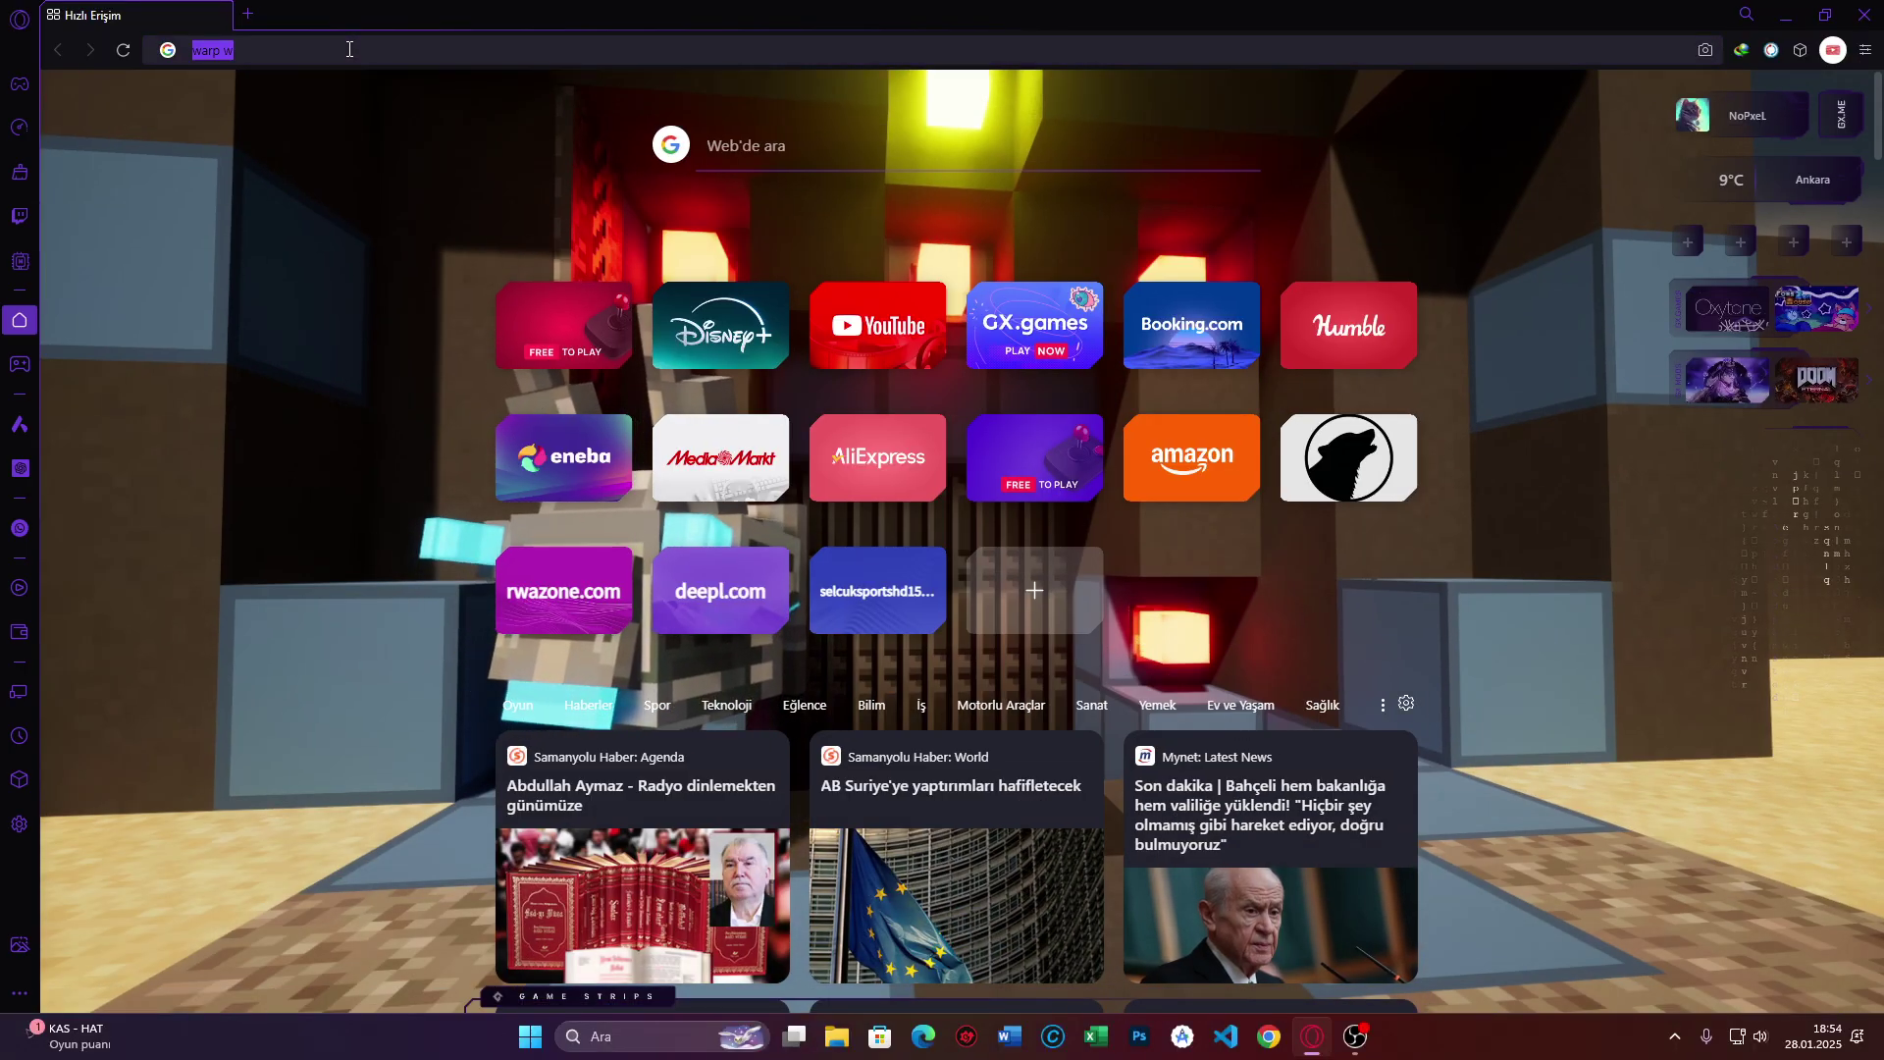
pyautogui.click(350, 49)
pyautogui.press('BackSpace')
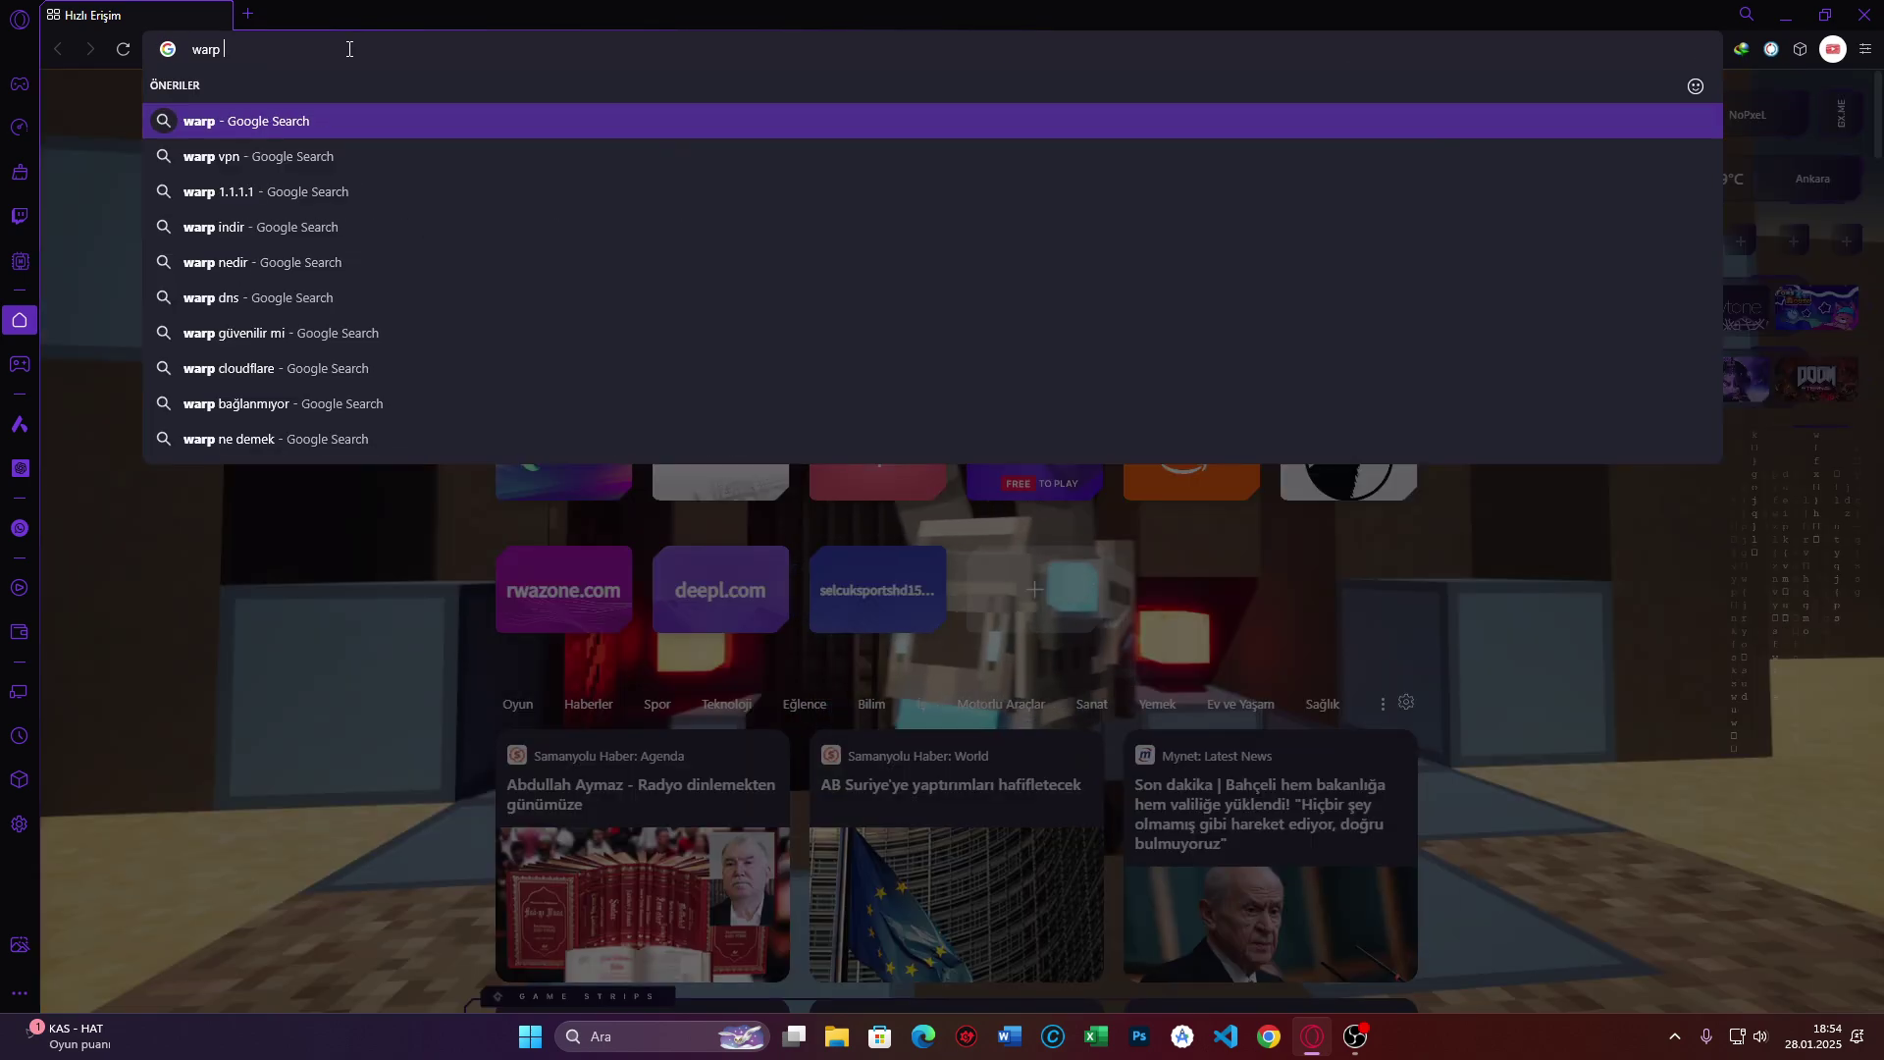
pyautogui.write('vpn')
pyautogui.press('Return')
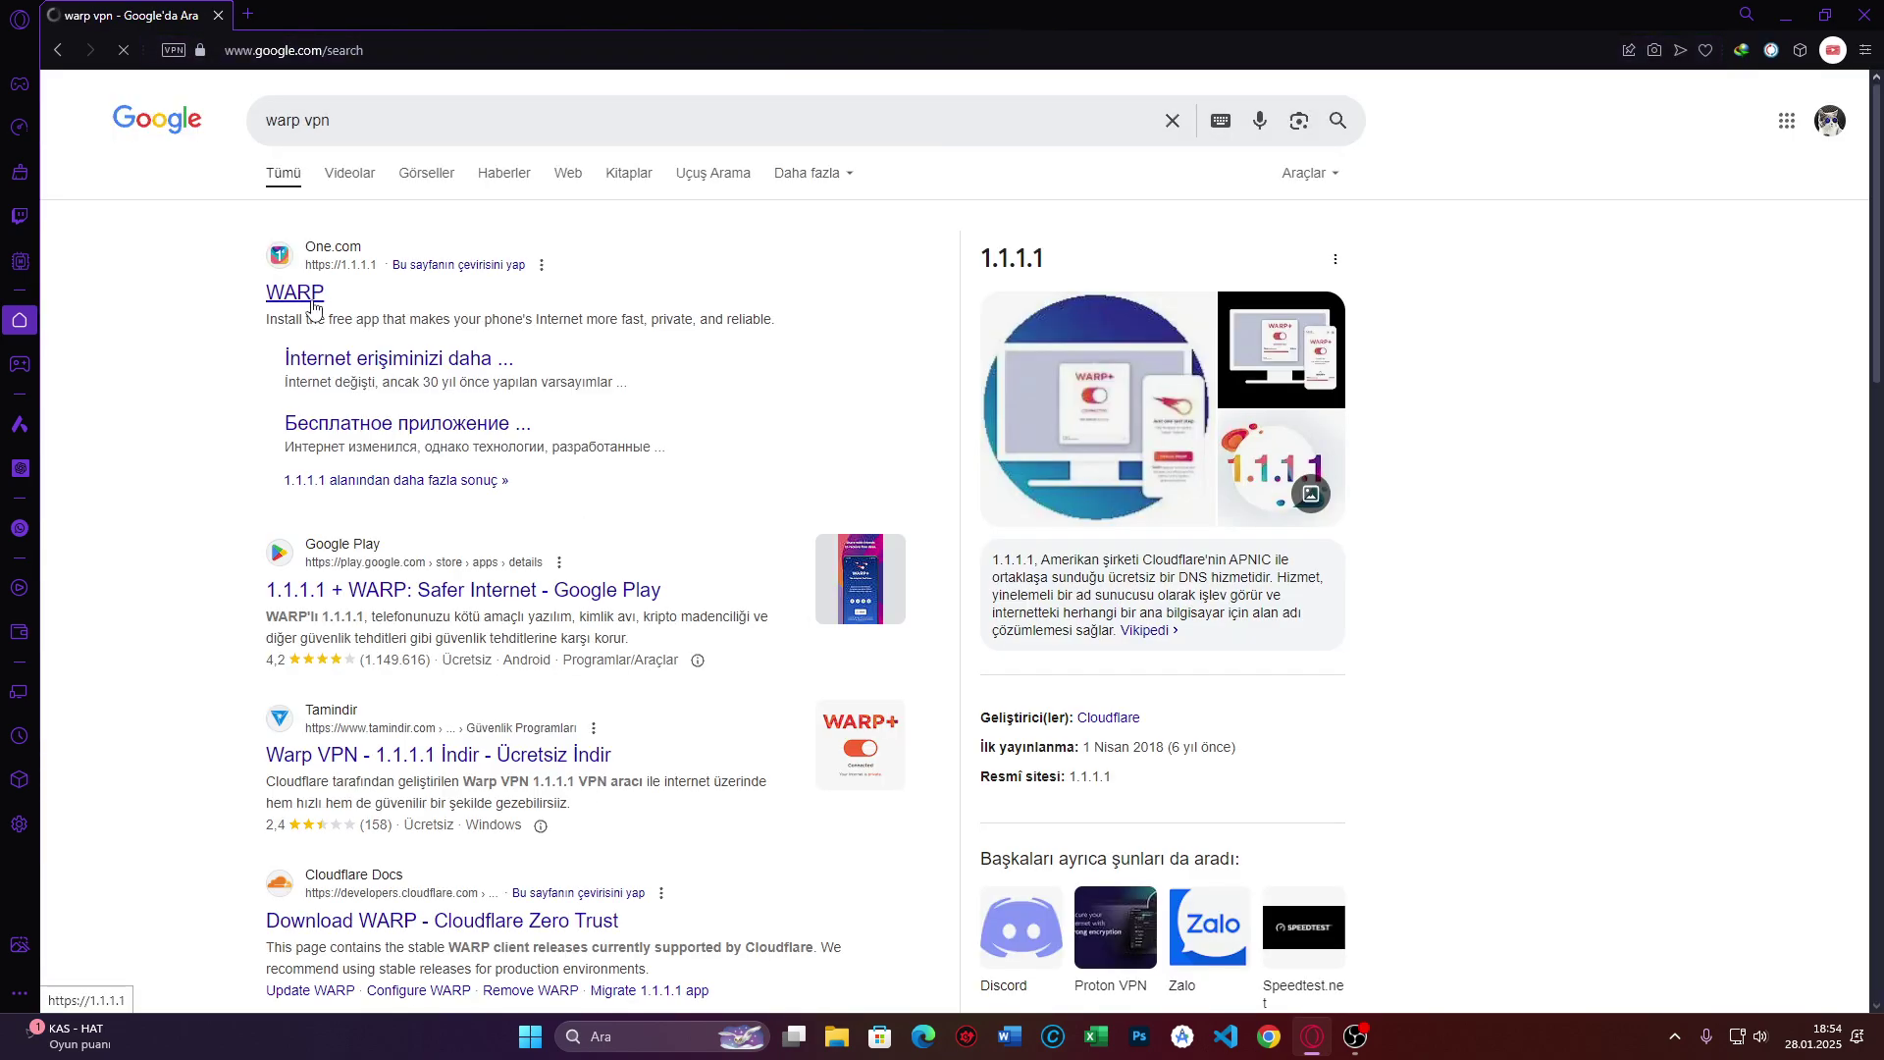
# - Open the WARP result for 1.1.1.1 and look over the app's page
pyautogui.click(308, 295)
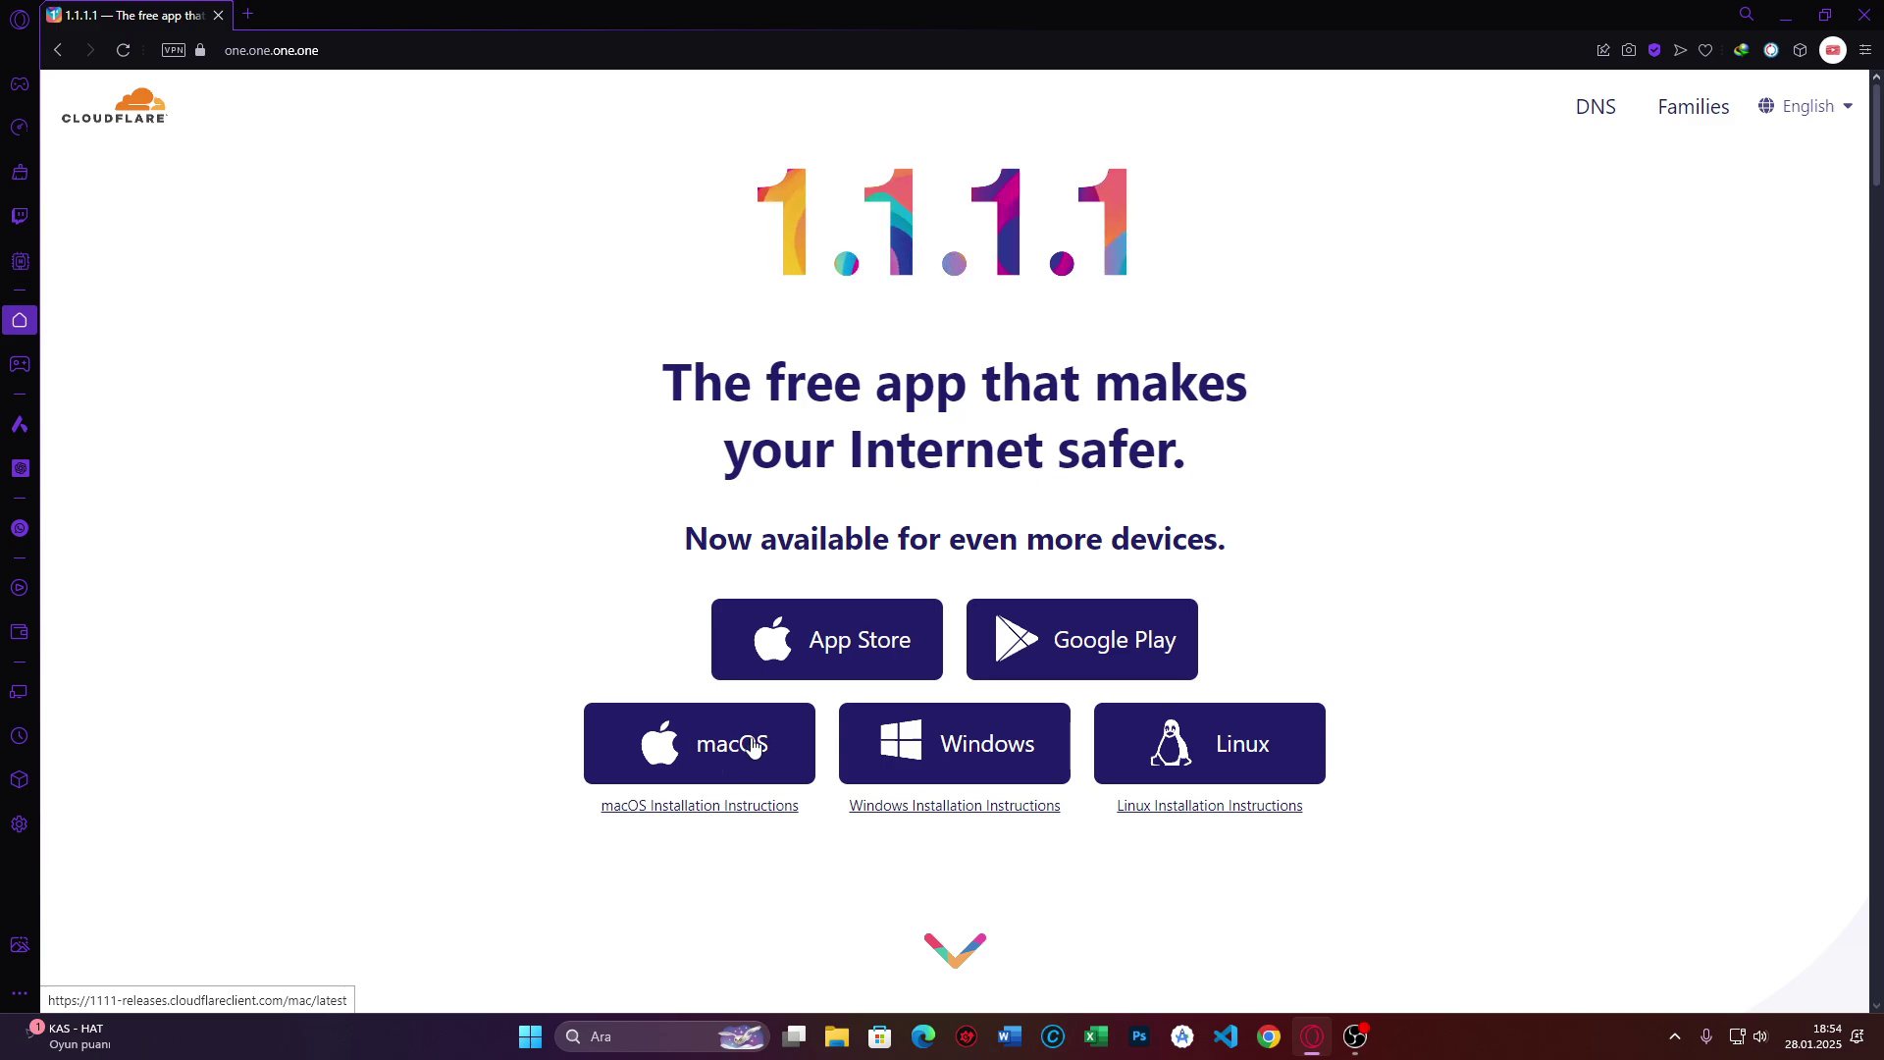
pyautogui.scroll(-3, 1011, 753)
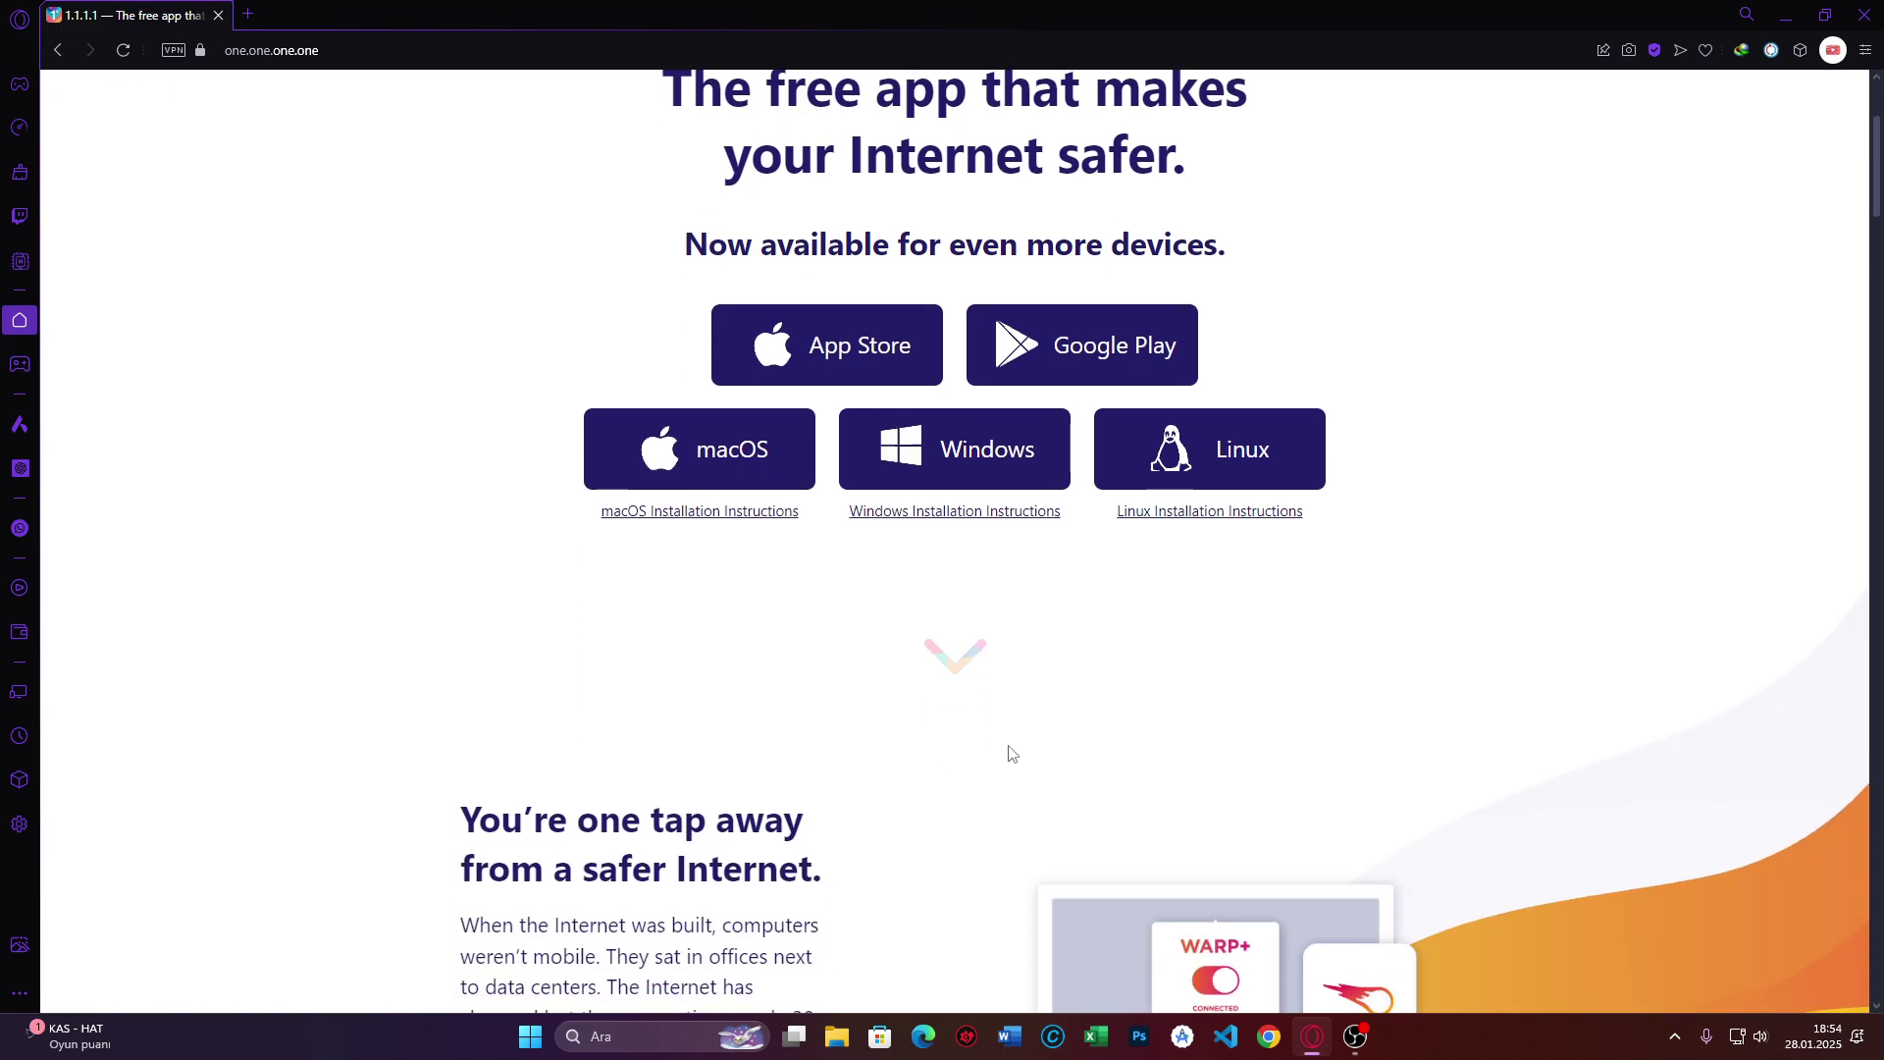
pyautogui.scroll(-15, 1011, 753)
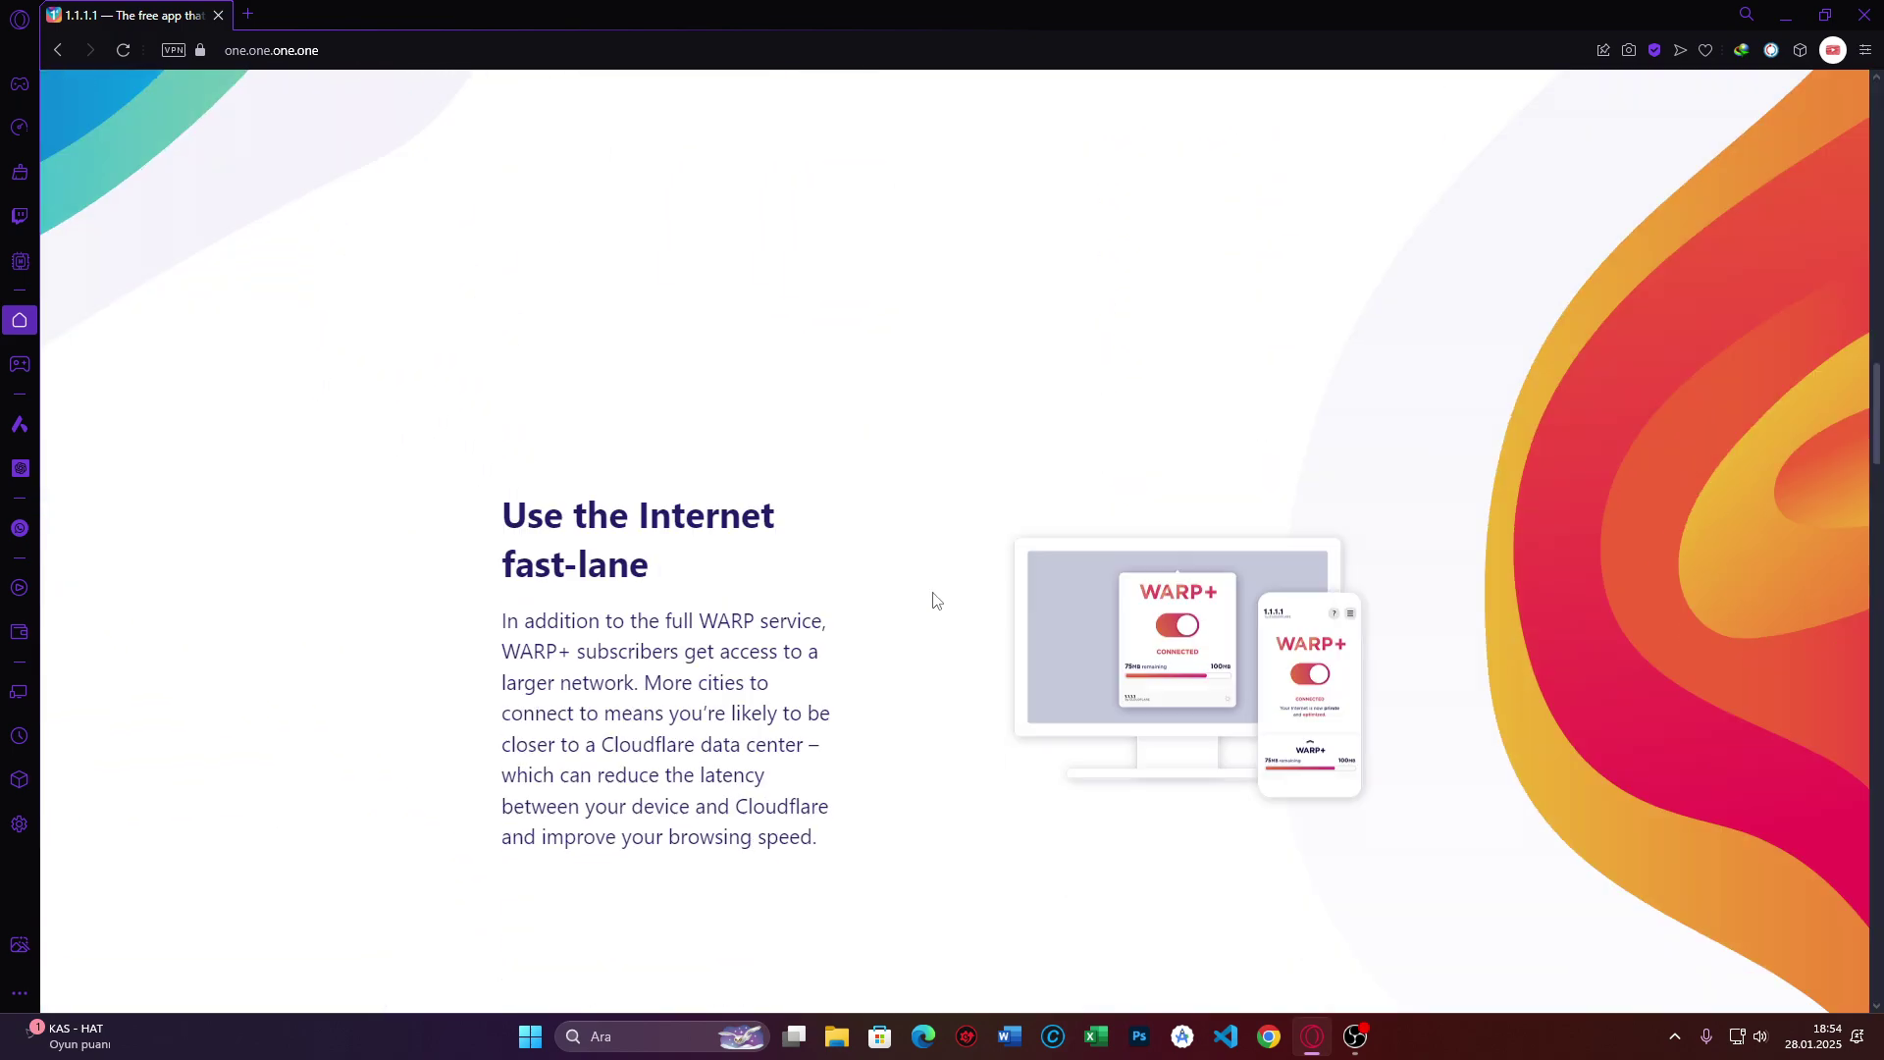
pyautogui.scroll(18, 932, 600)
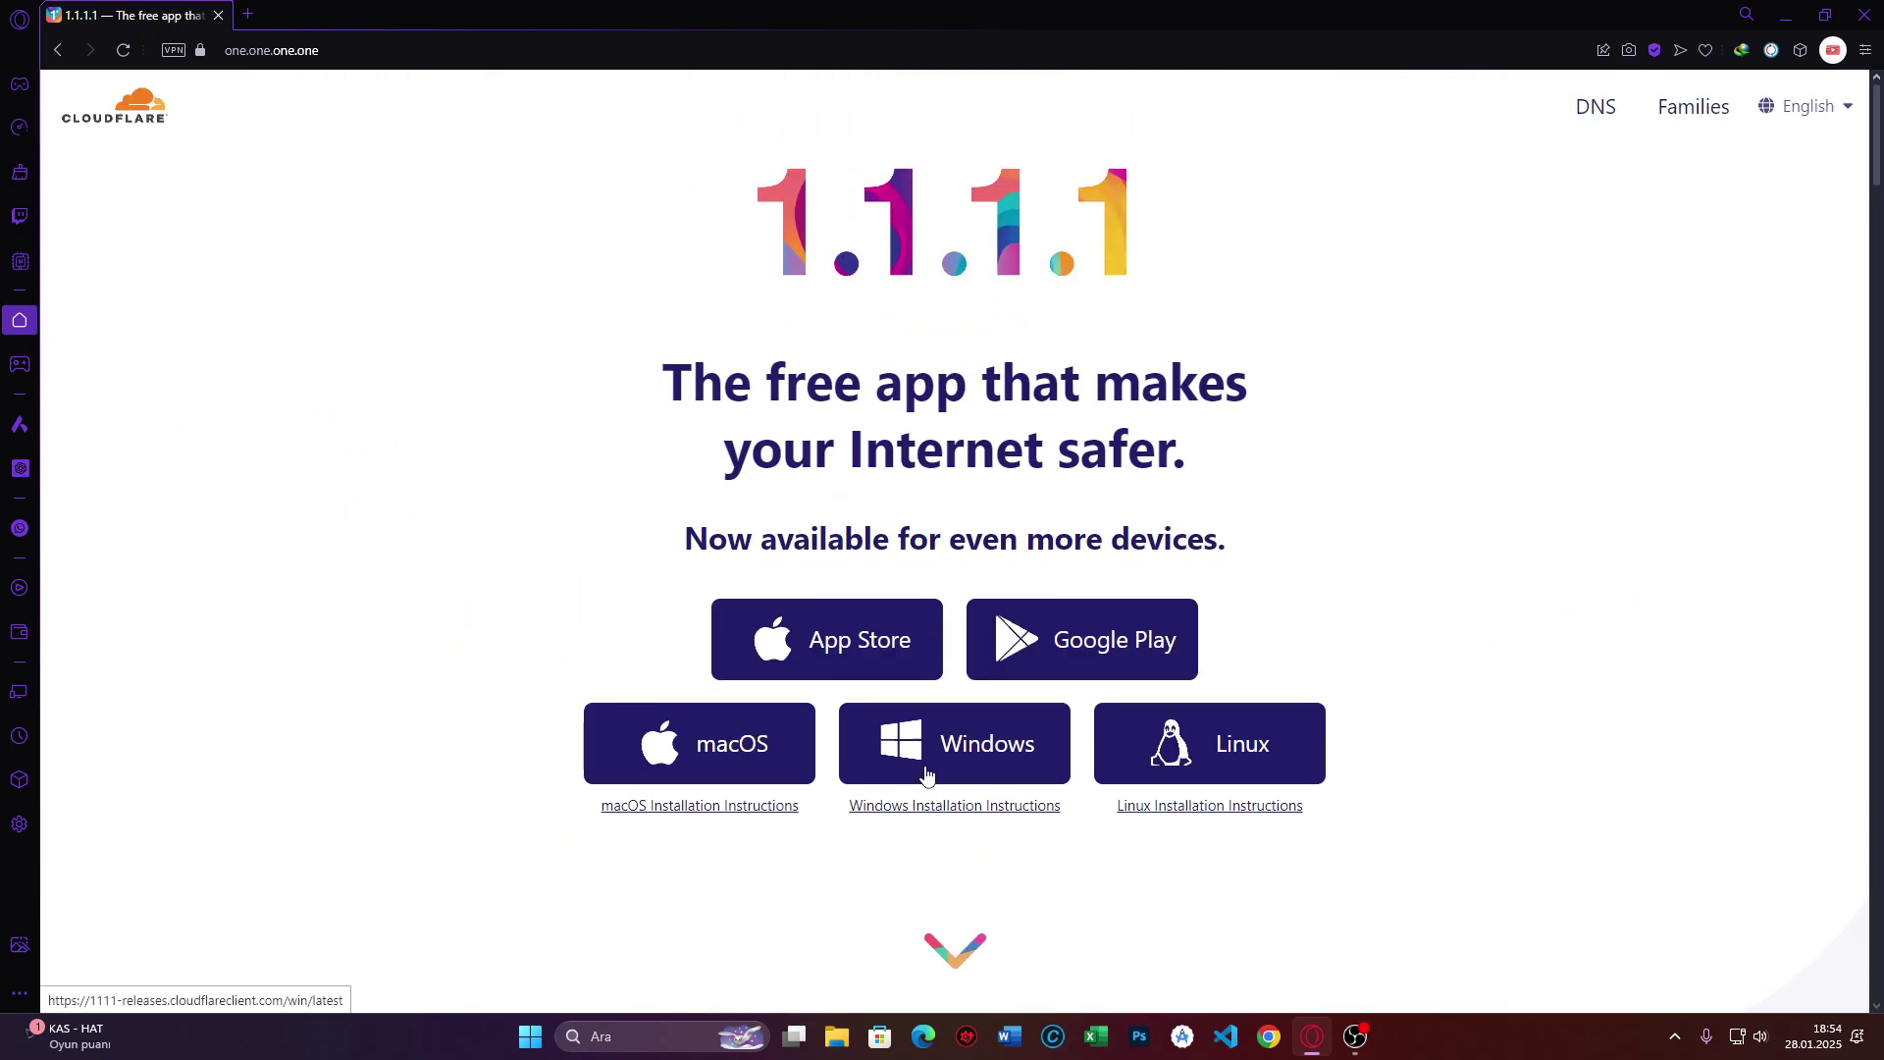
# - Download the Windows installer Cloudflare_WARP_2024.12.760.0.msi to the Programs category and launch it once the download is complete
pyautogui.click(952, 768)
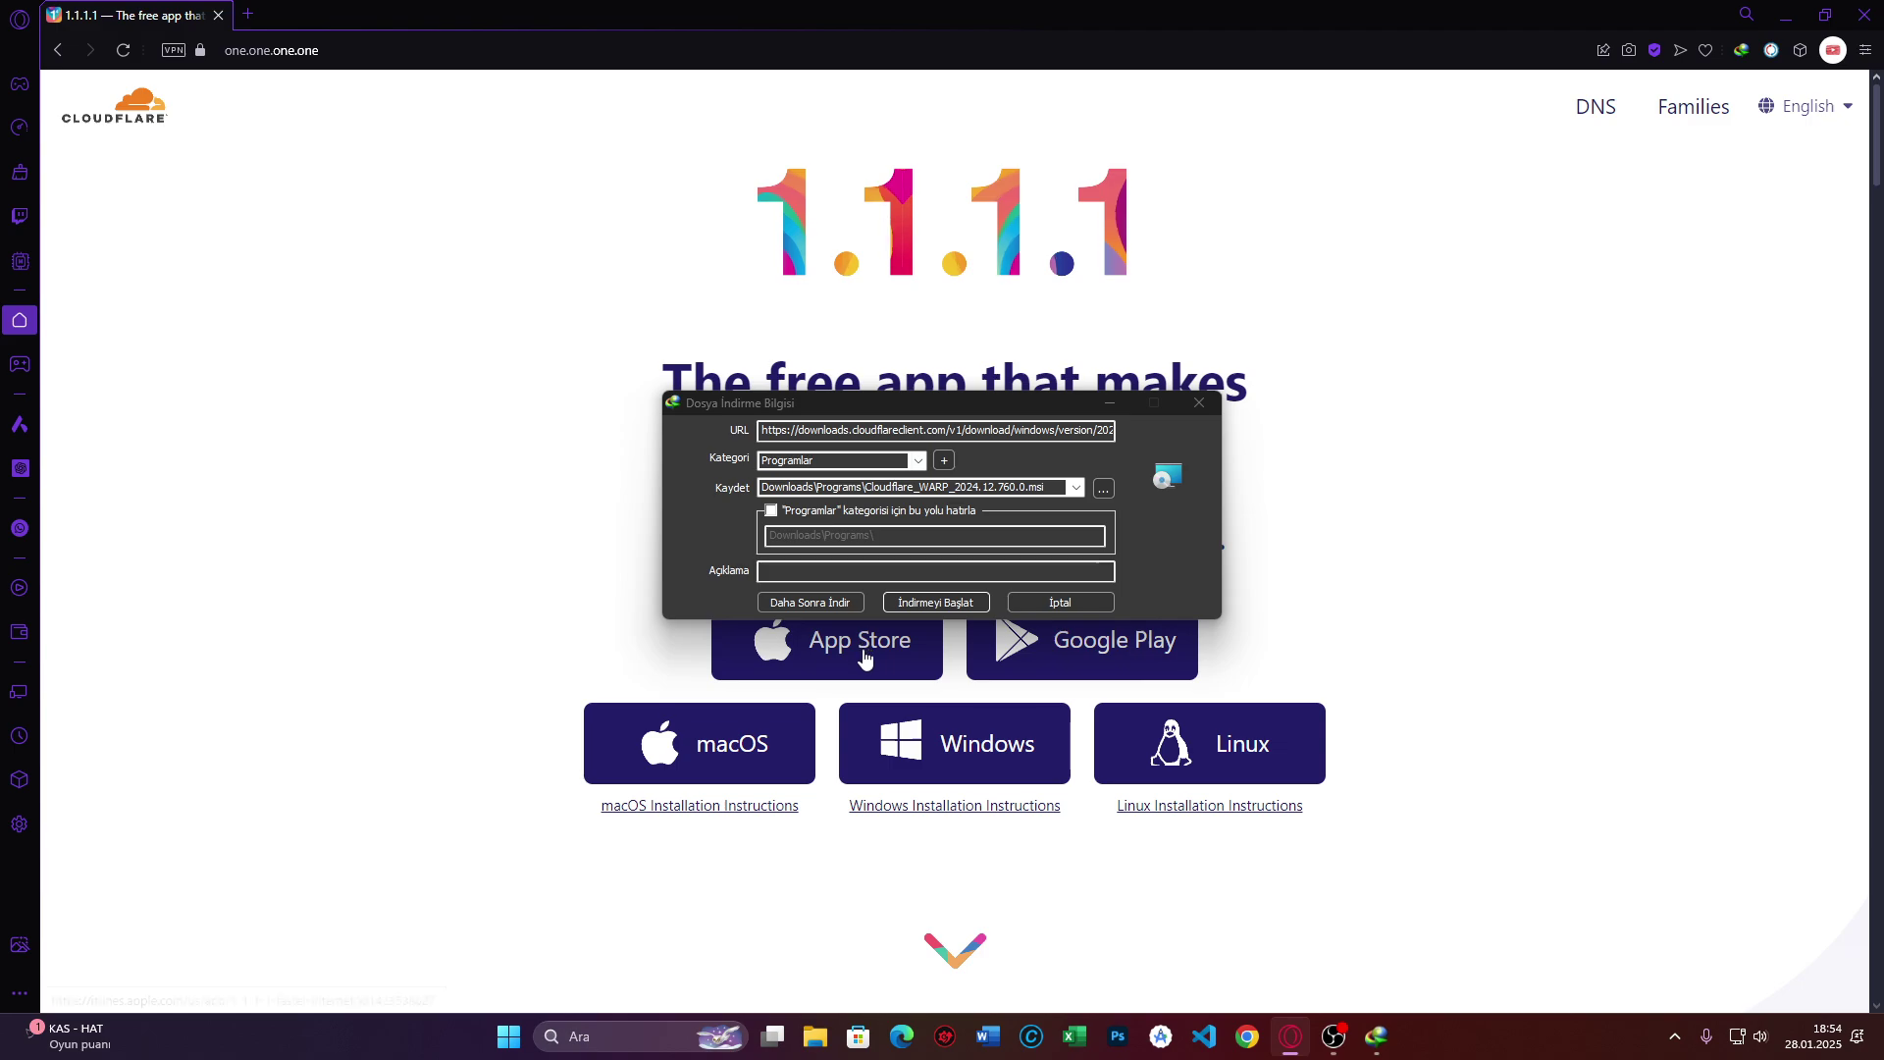
pyautogui.click(940, 602)
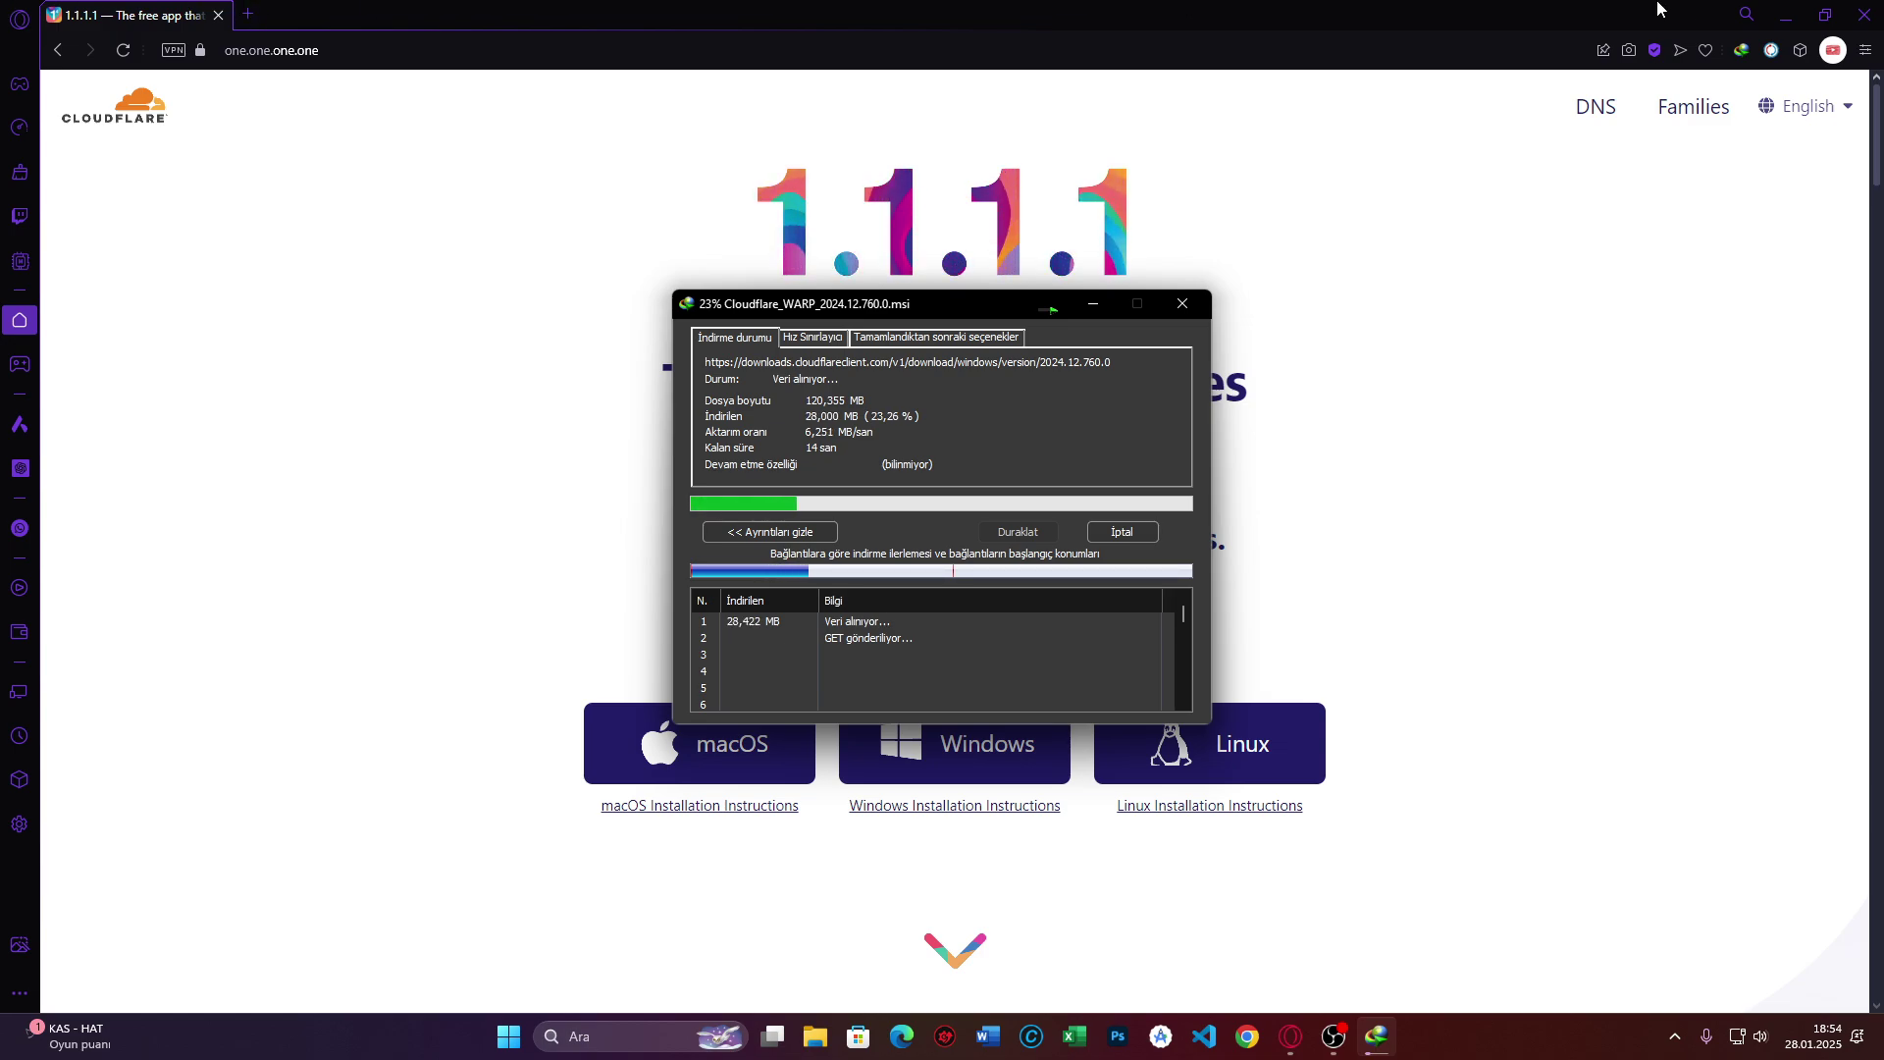
pyautogui.click(1825, 14)
pyautogui.click(1692, 195)
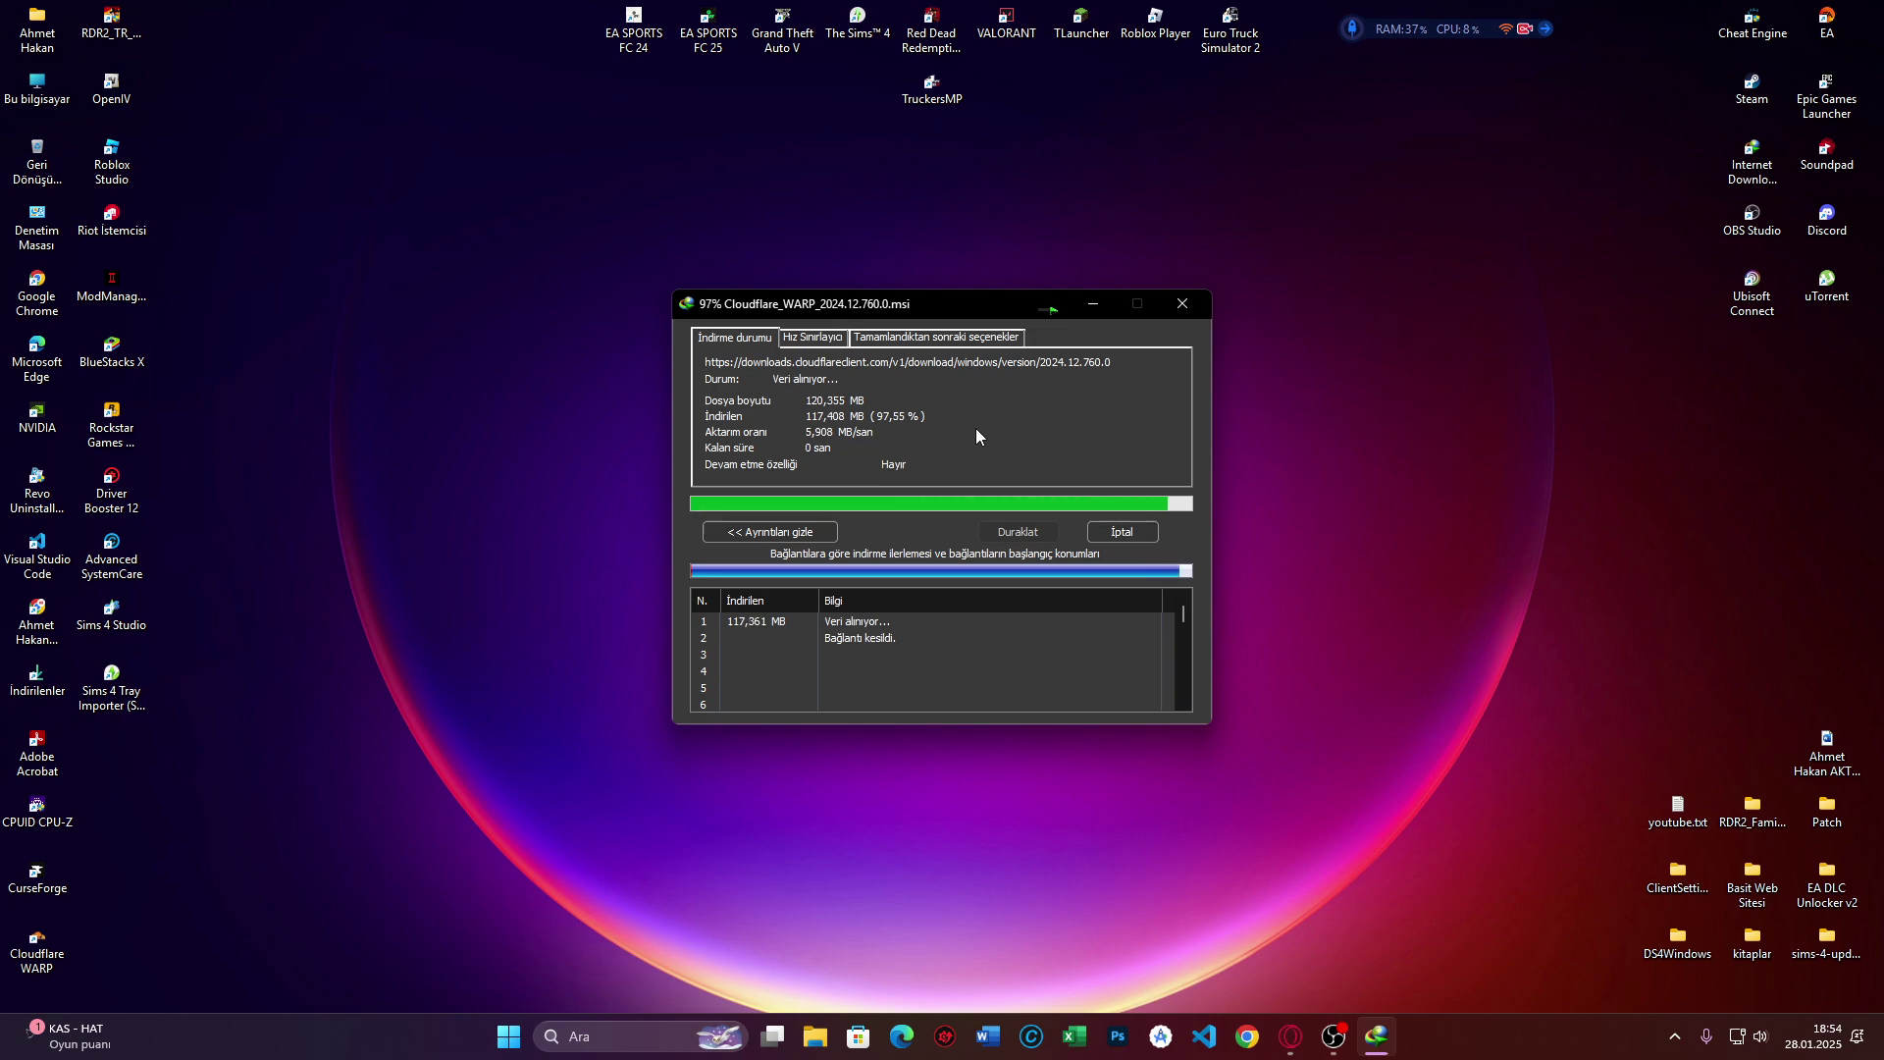
pyautogui.click(774, 576)
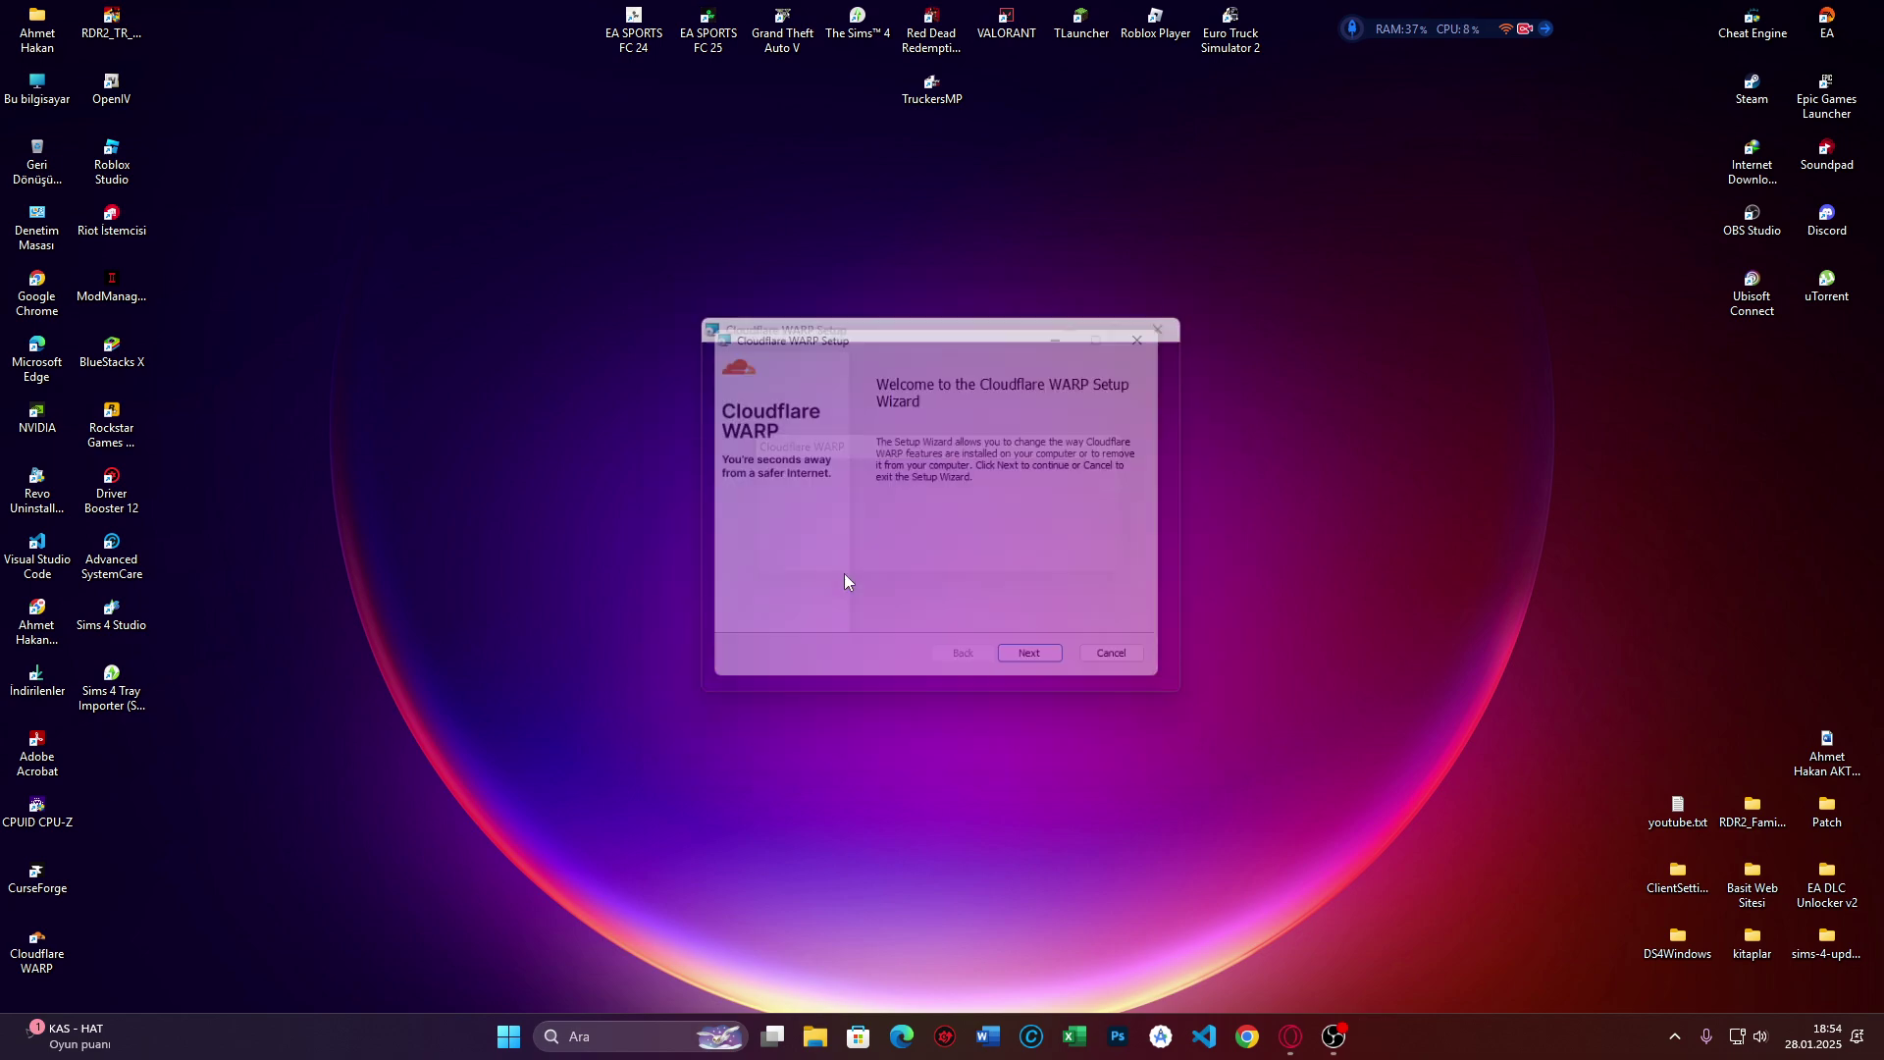
# - Open the Programs folder inside Downloads, where the WARP installer is saved
pyautogui.doubleClick(41, 676)
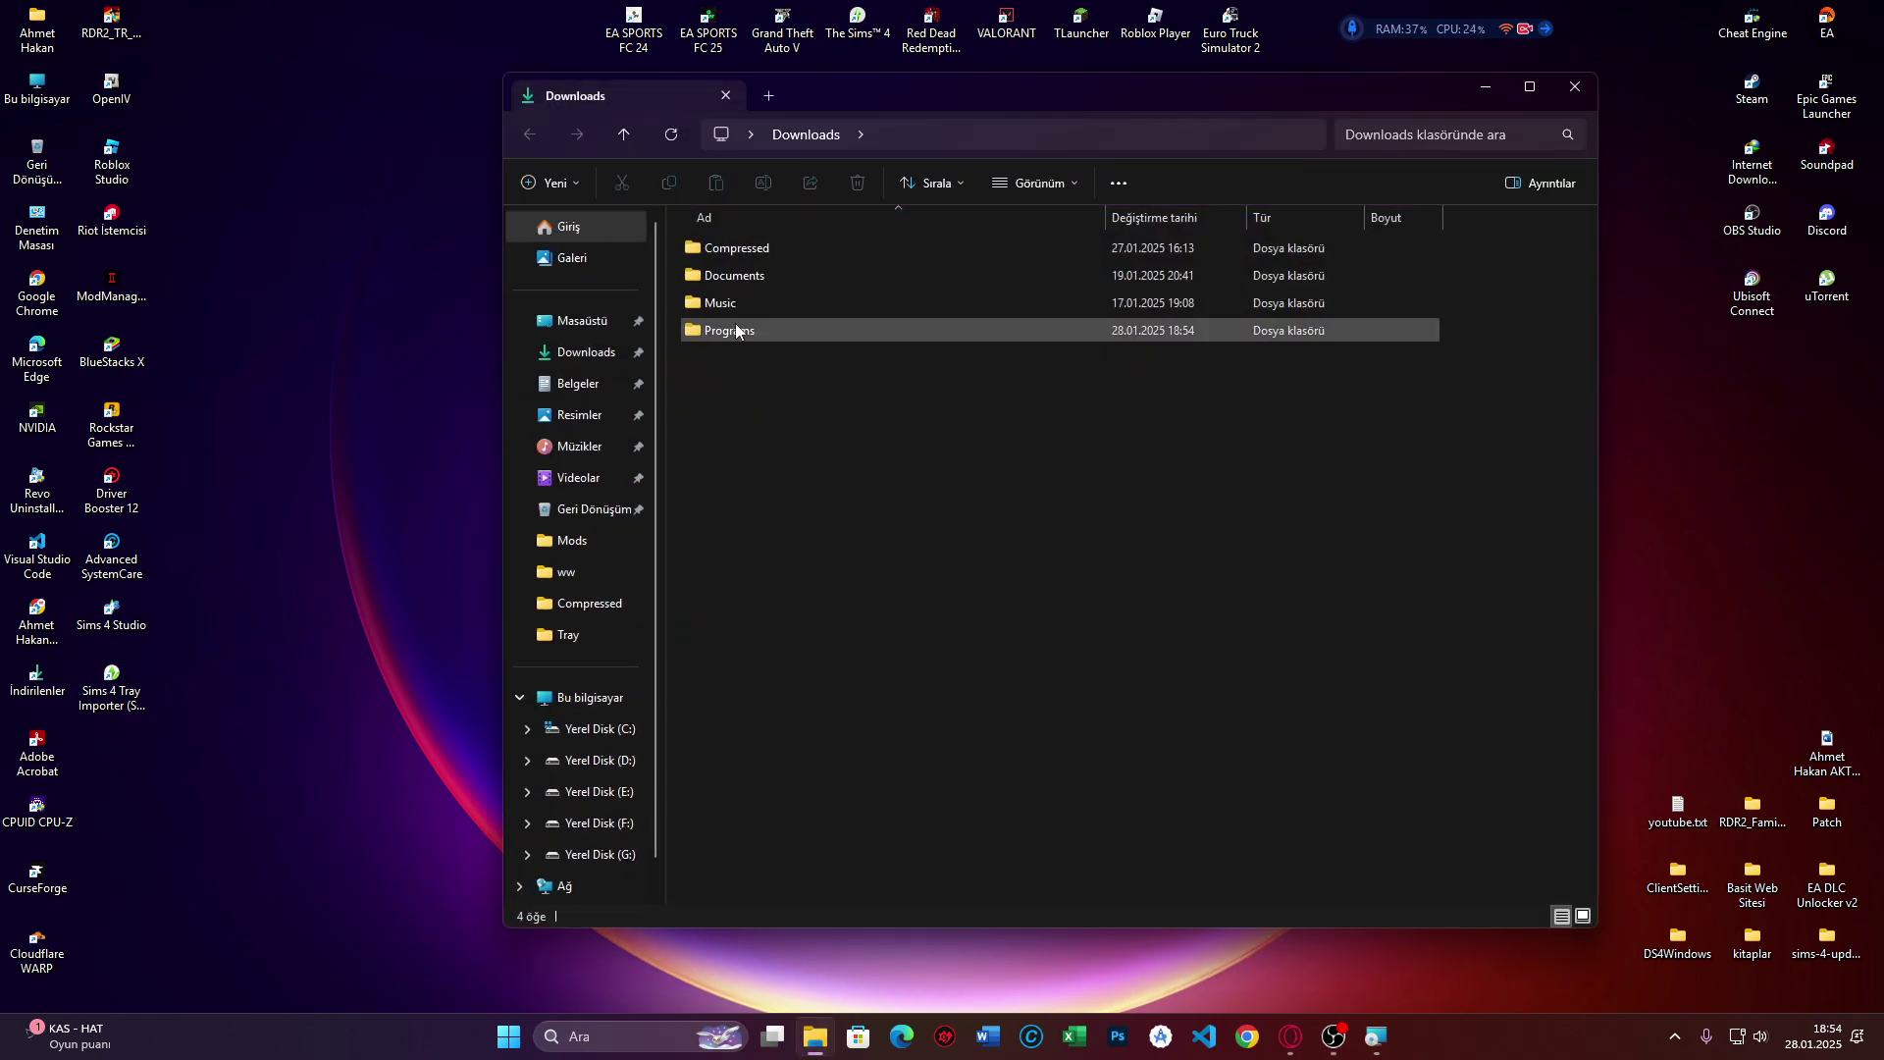
pyautogui.doubleClick(739, 278)
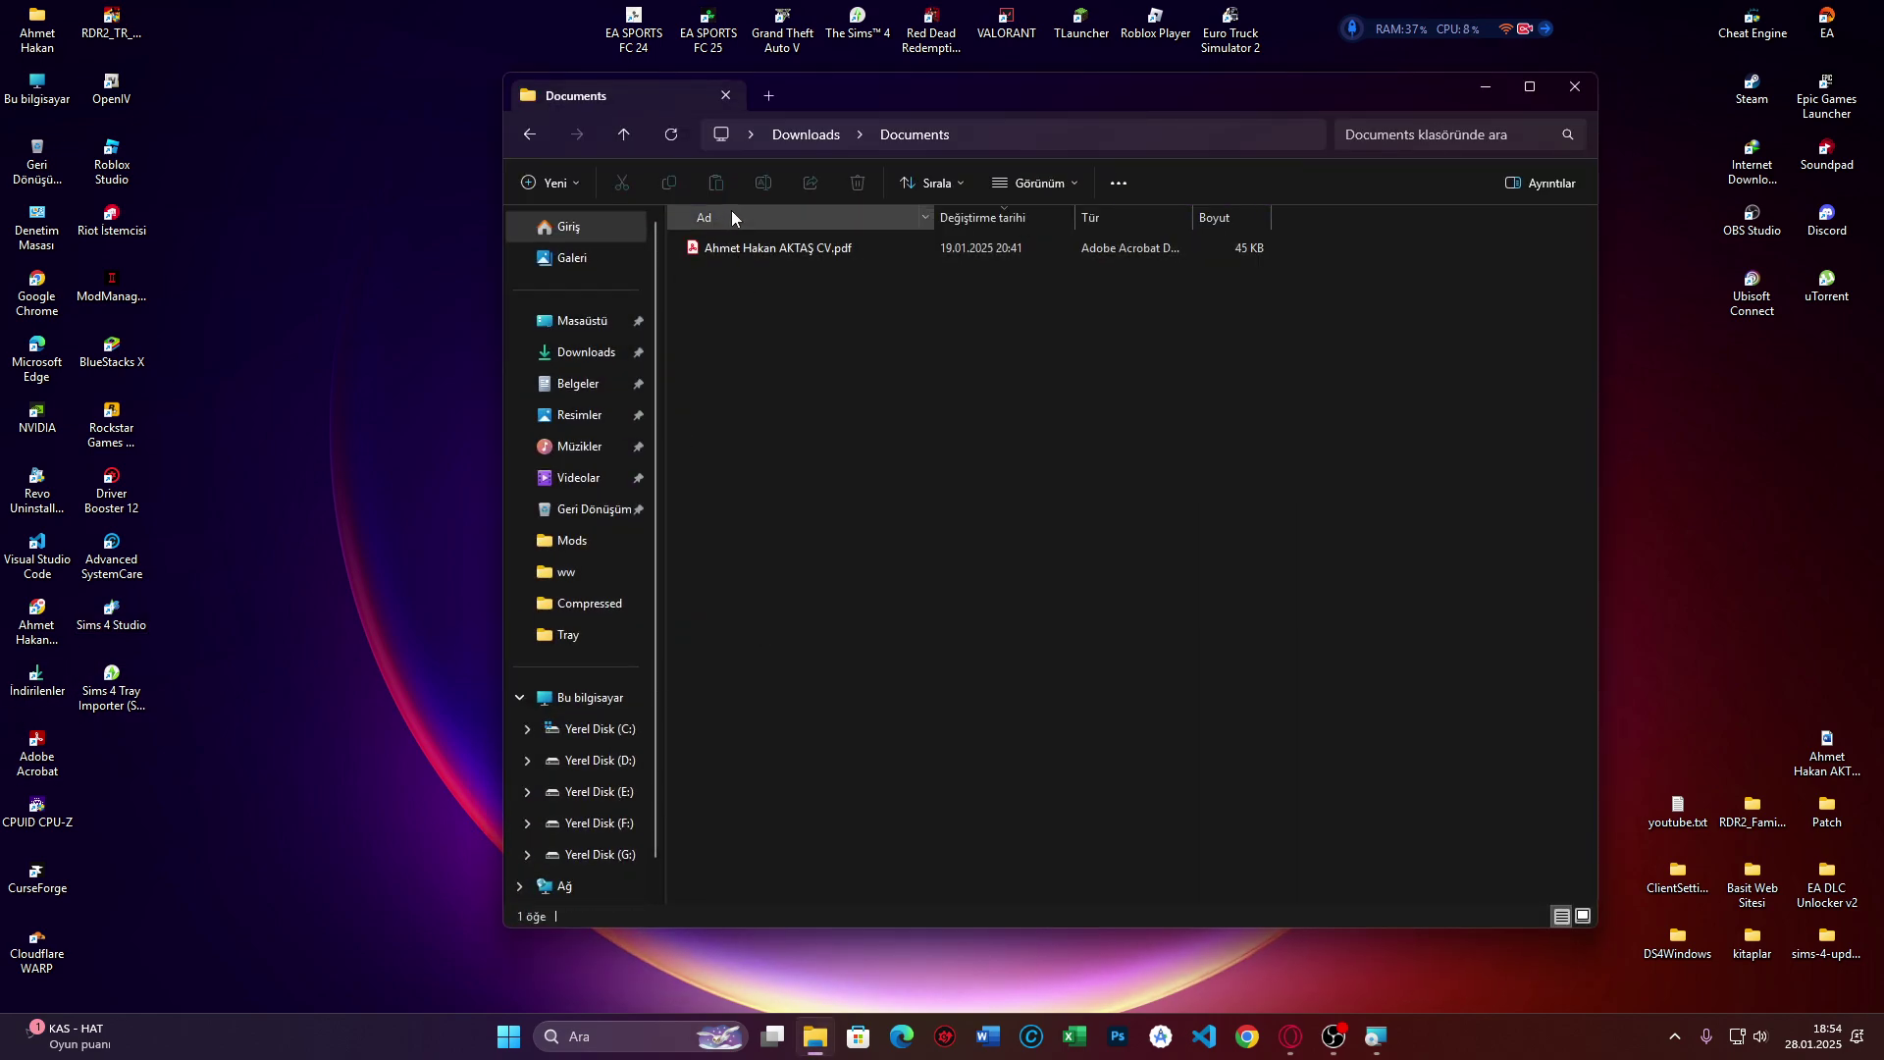
pyautogui.click(532, 138)
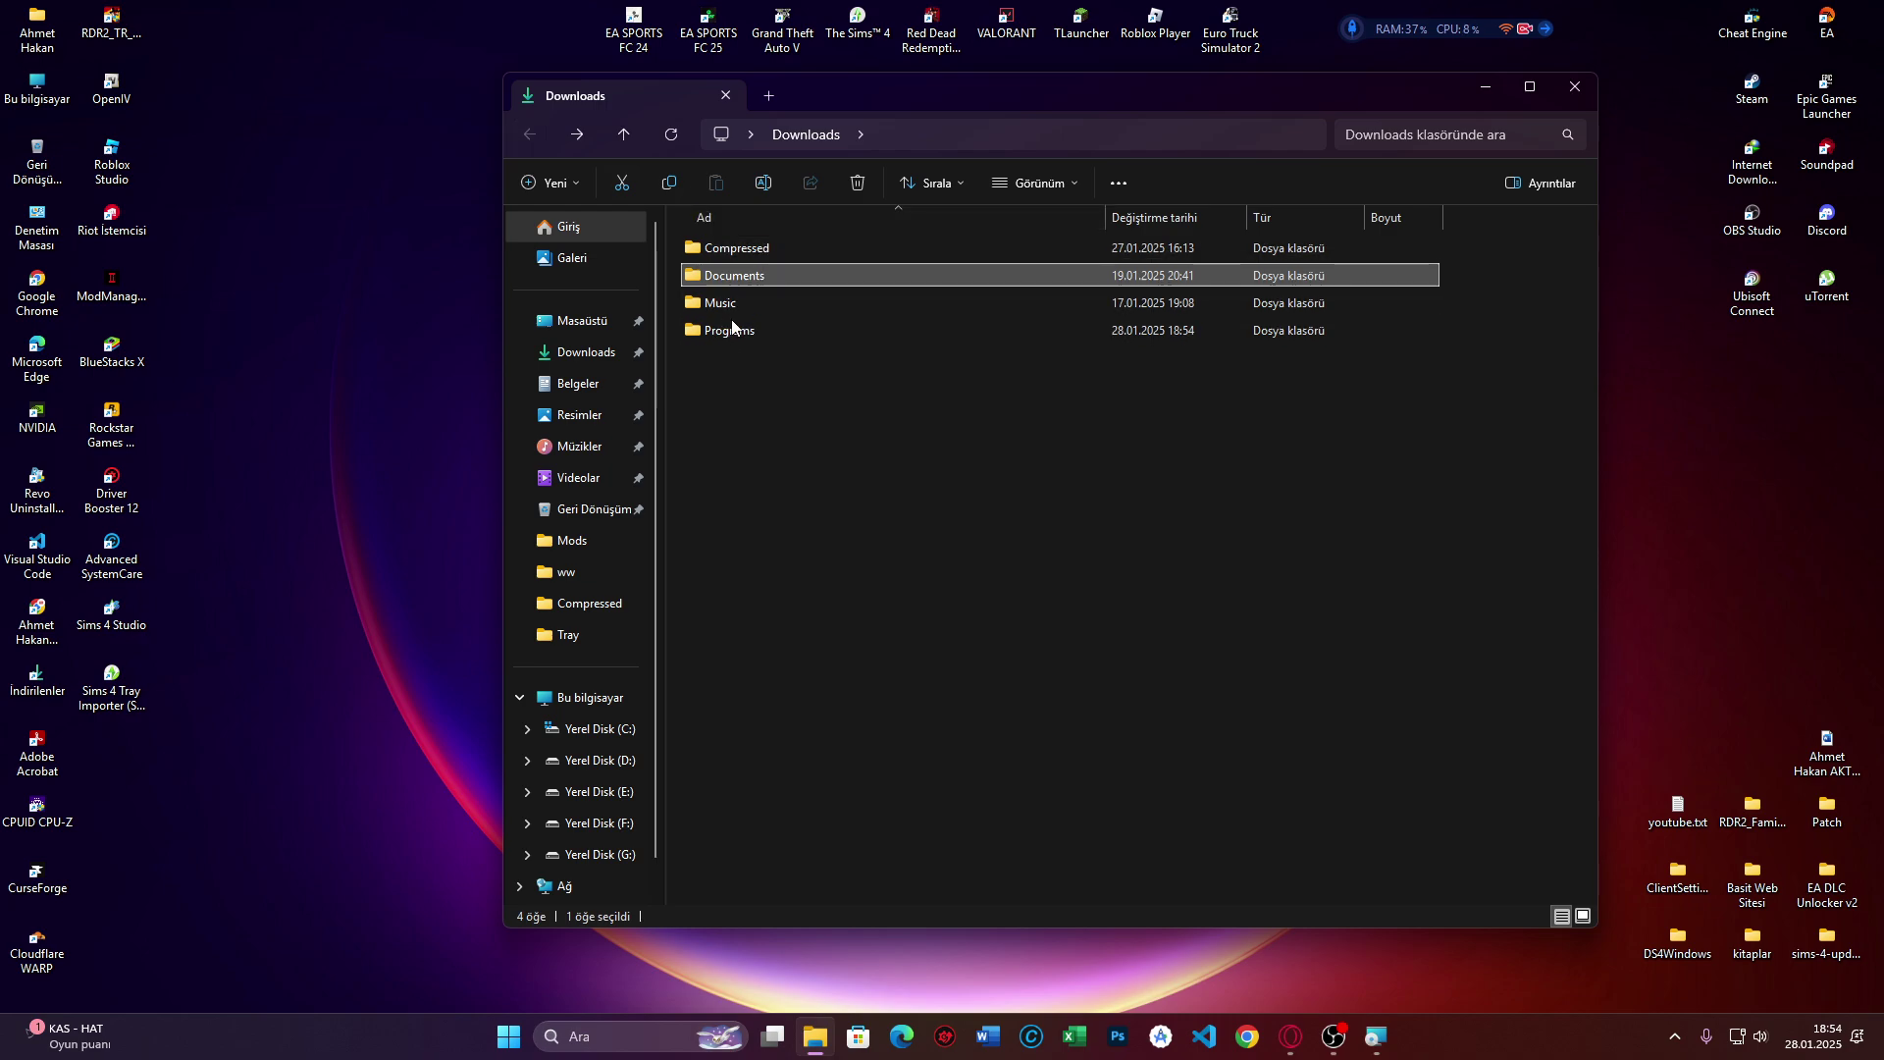
pyautogui.doubleClick(721, 335)
pyautogui.doubleClick(732, 251)
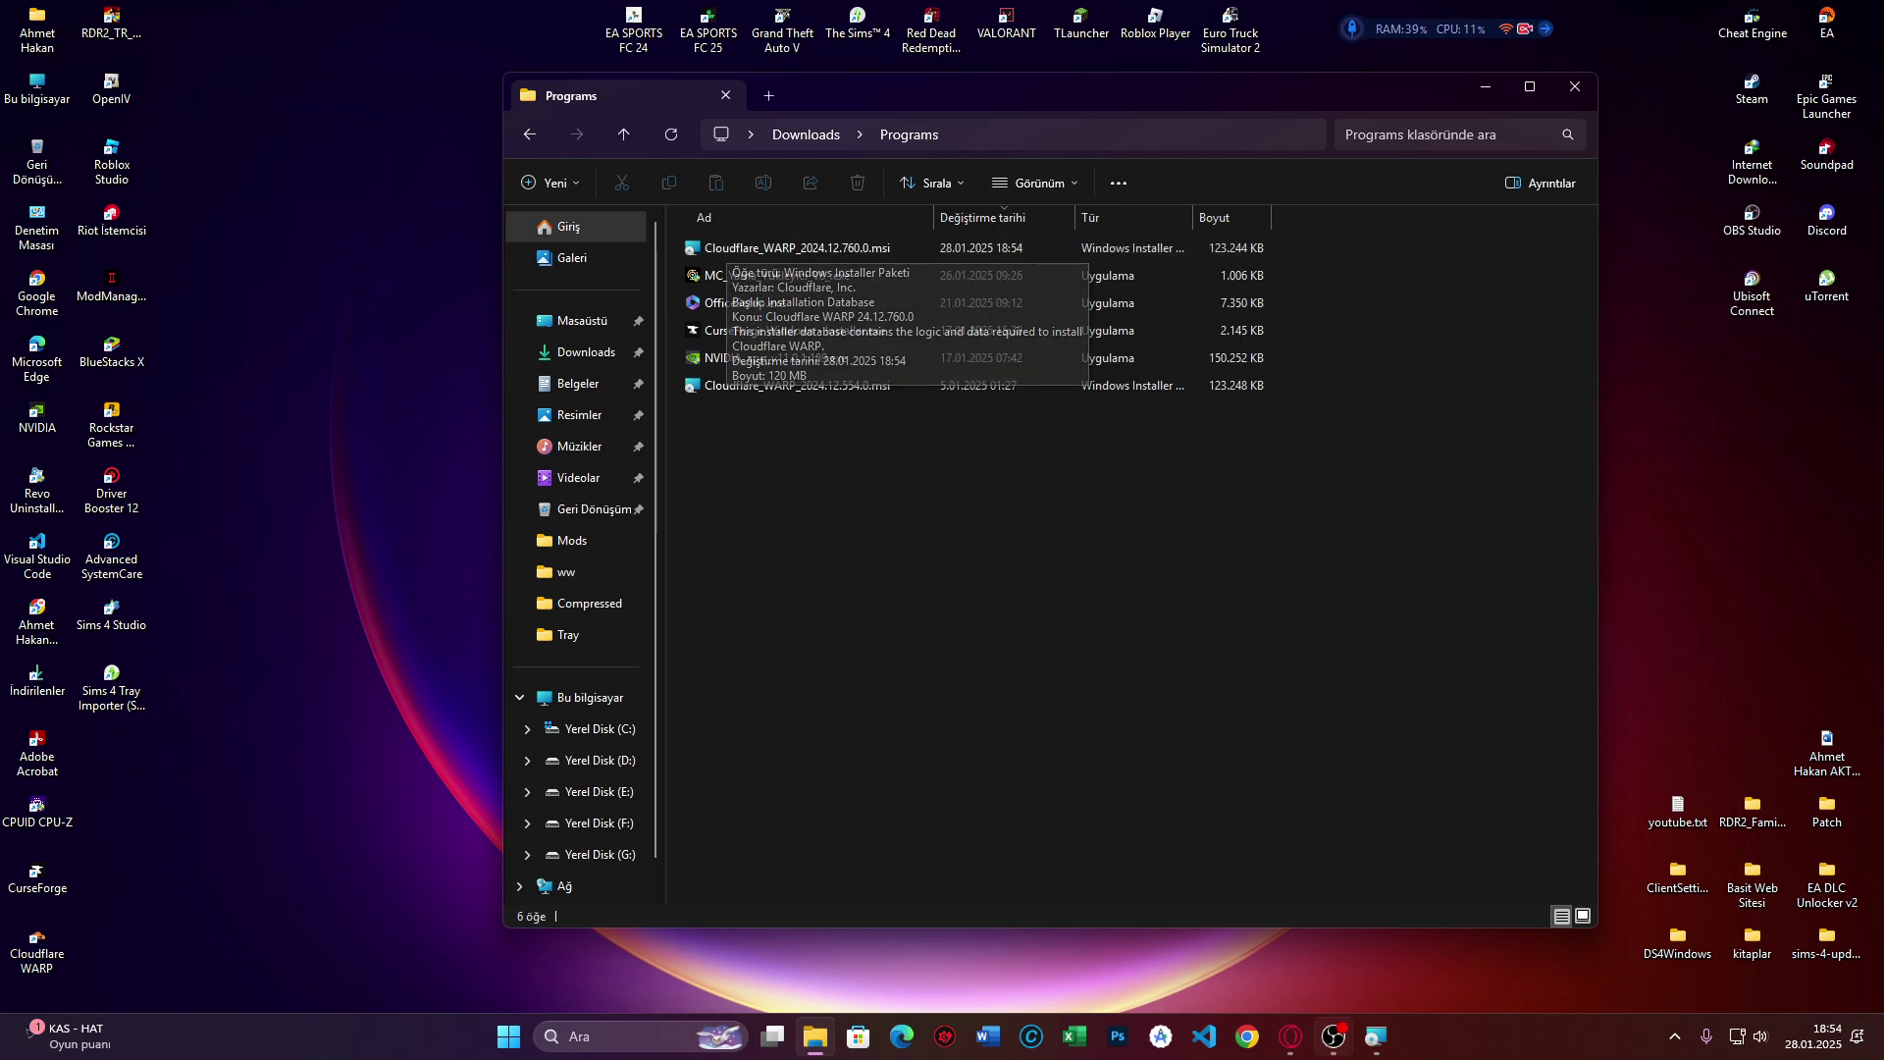
# - Exit the Cloudflare WARP setup wizard that is already running
pyautogui.moveTo(1376, 1037)
pyautogui.click(1426, 873)
pyautogui.click(902, 549)
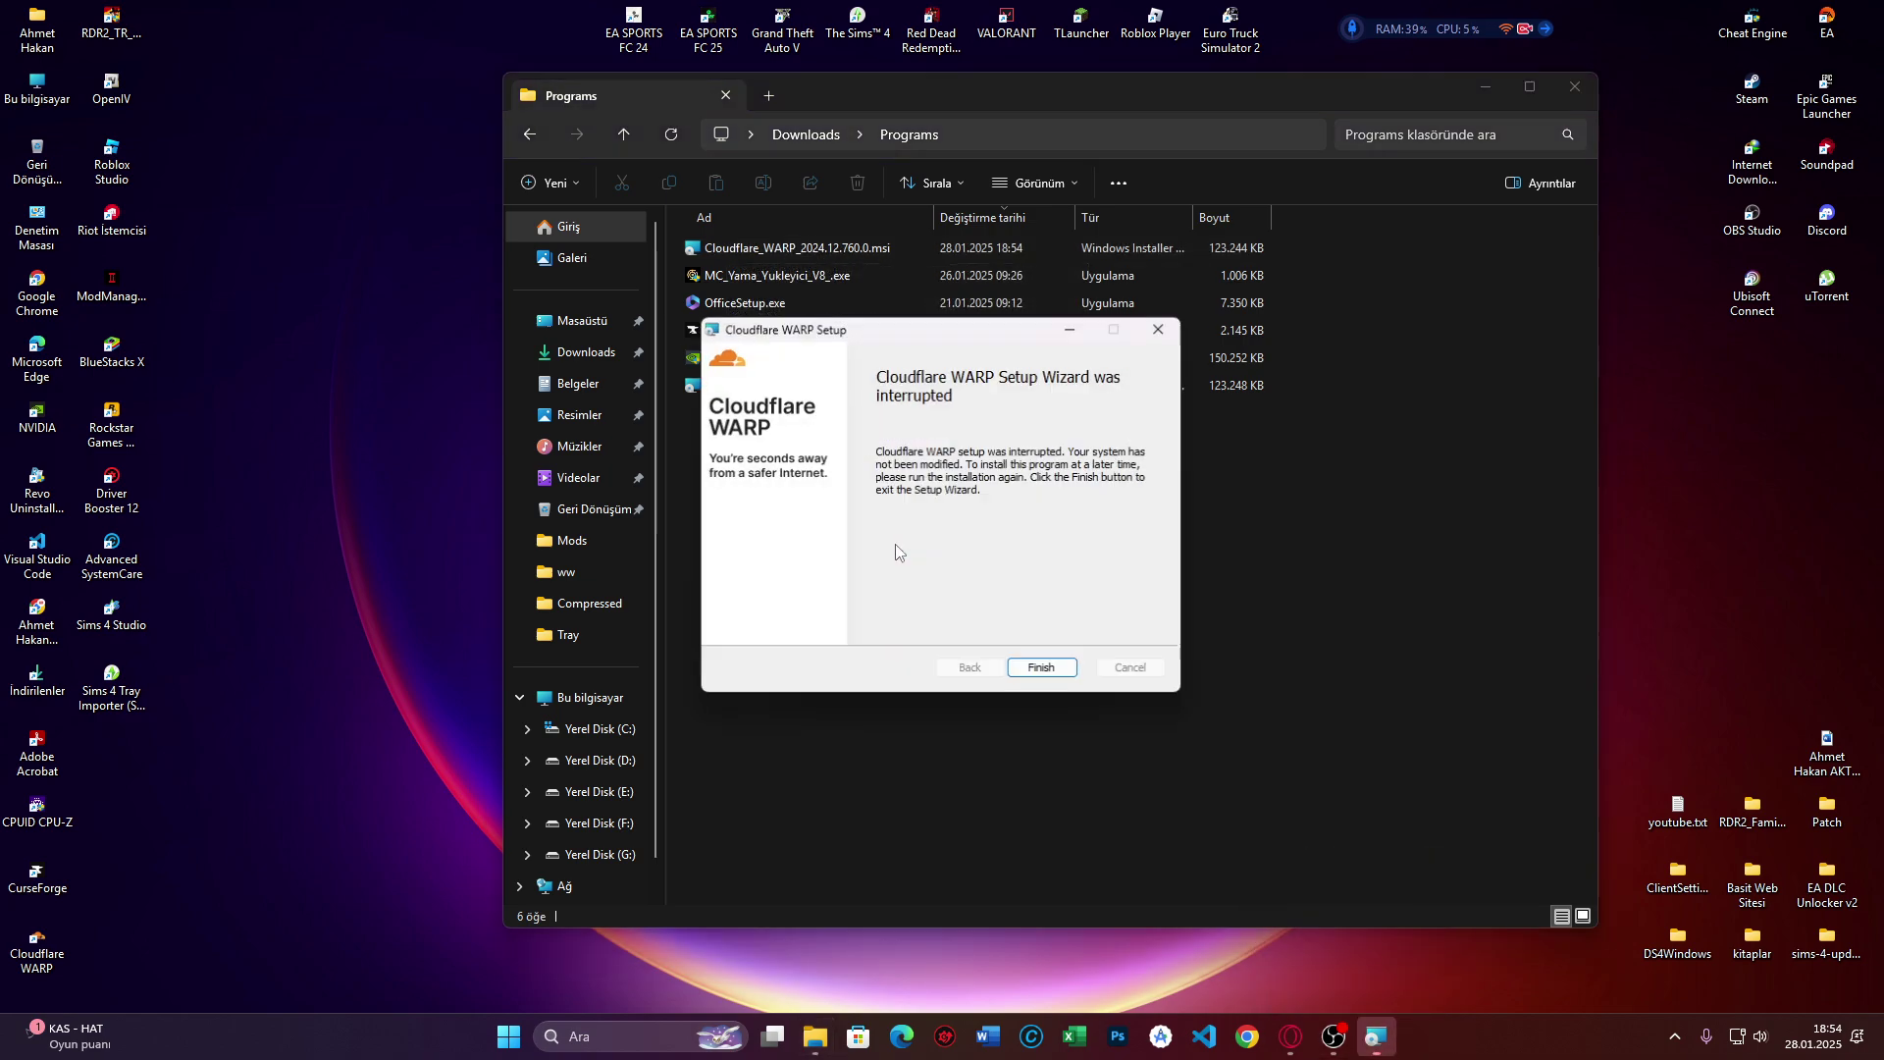
pyautogui.click(1043, 671)
# - Run Cloudflare_WARP_2024.12.760.0.msi and use it to remove the existing Cloudflare WARP installation
pyautogui.doubleClick(775, 249)
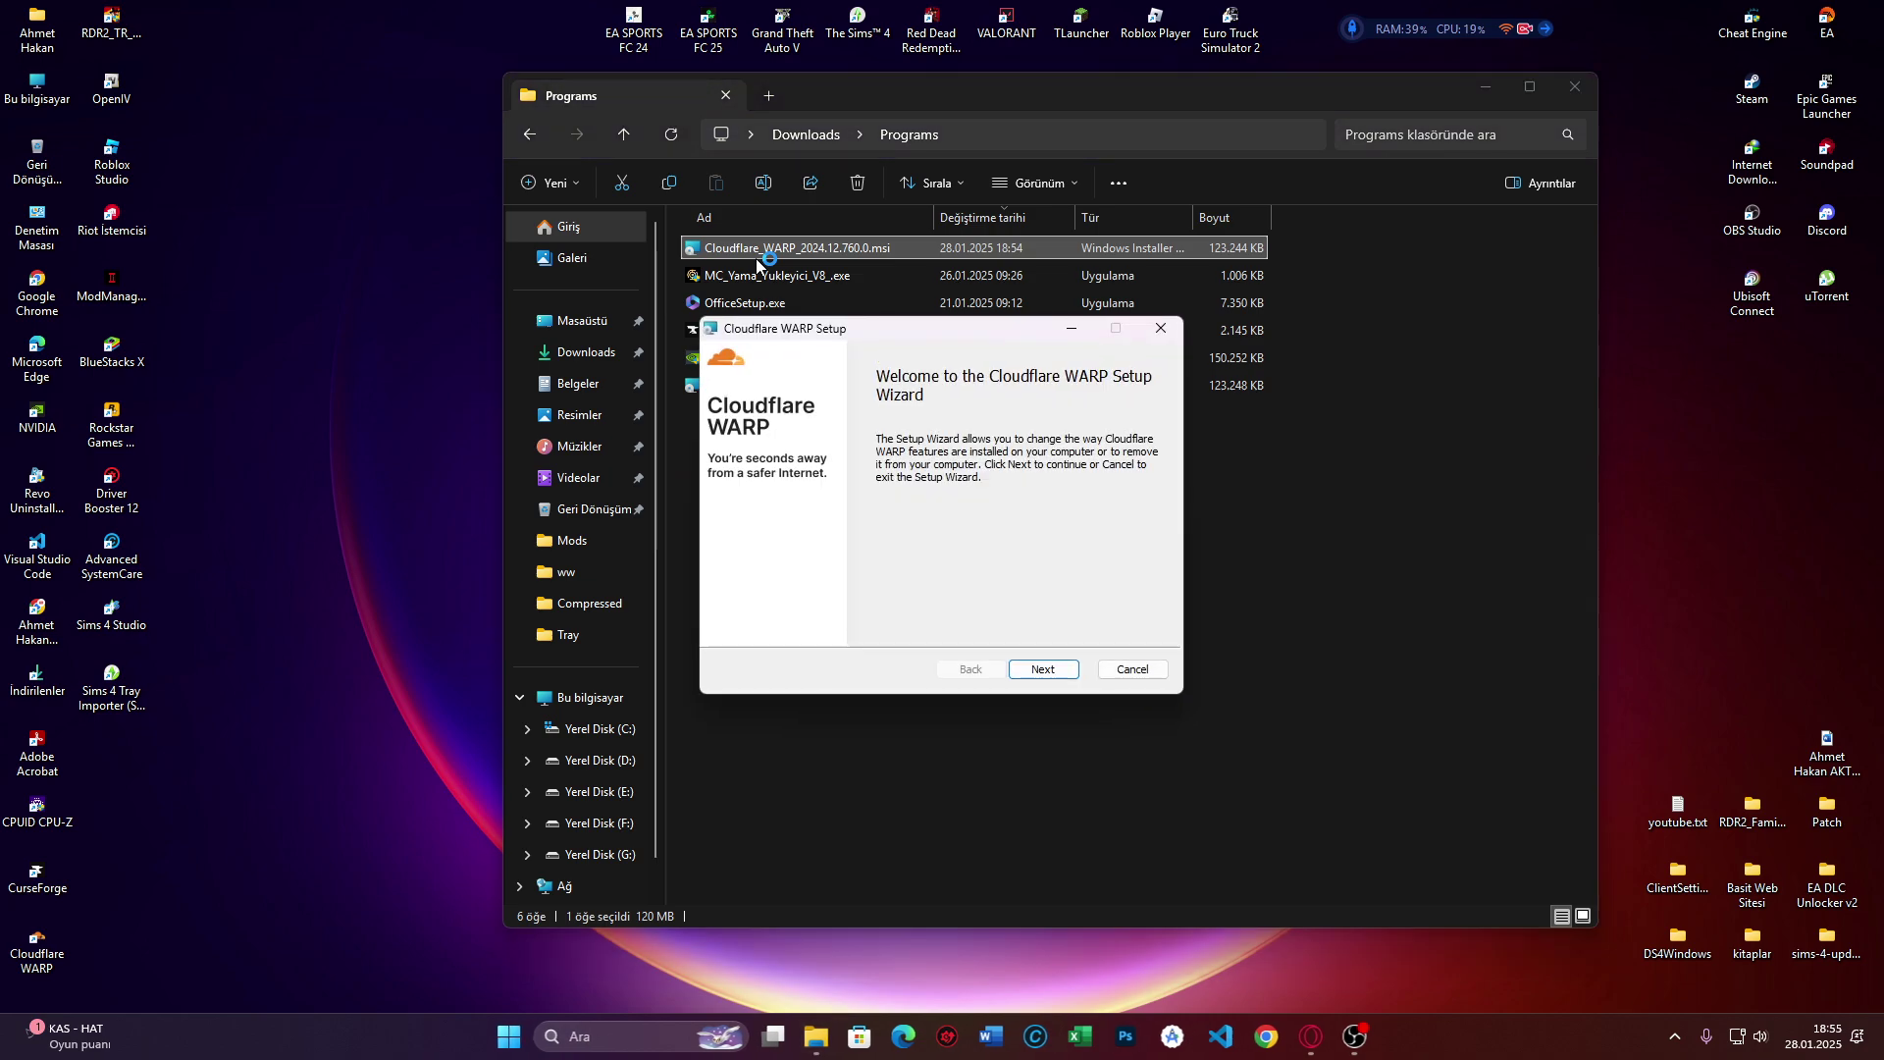
pyautogui.click(1045, 670)
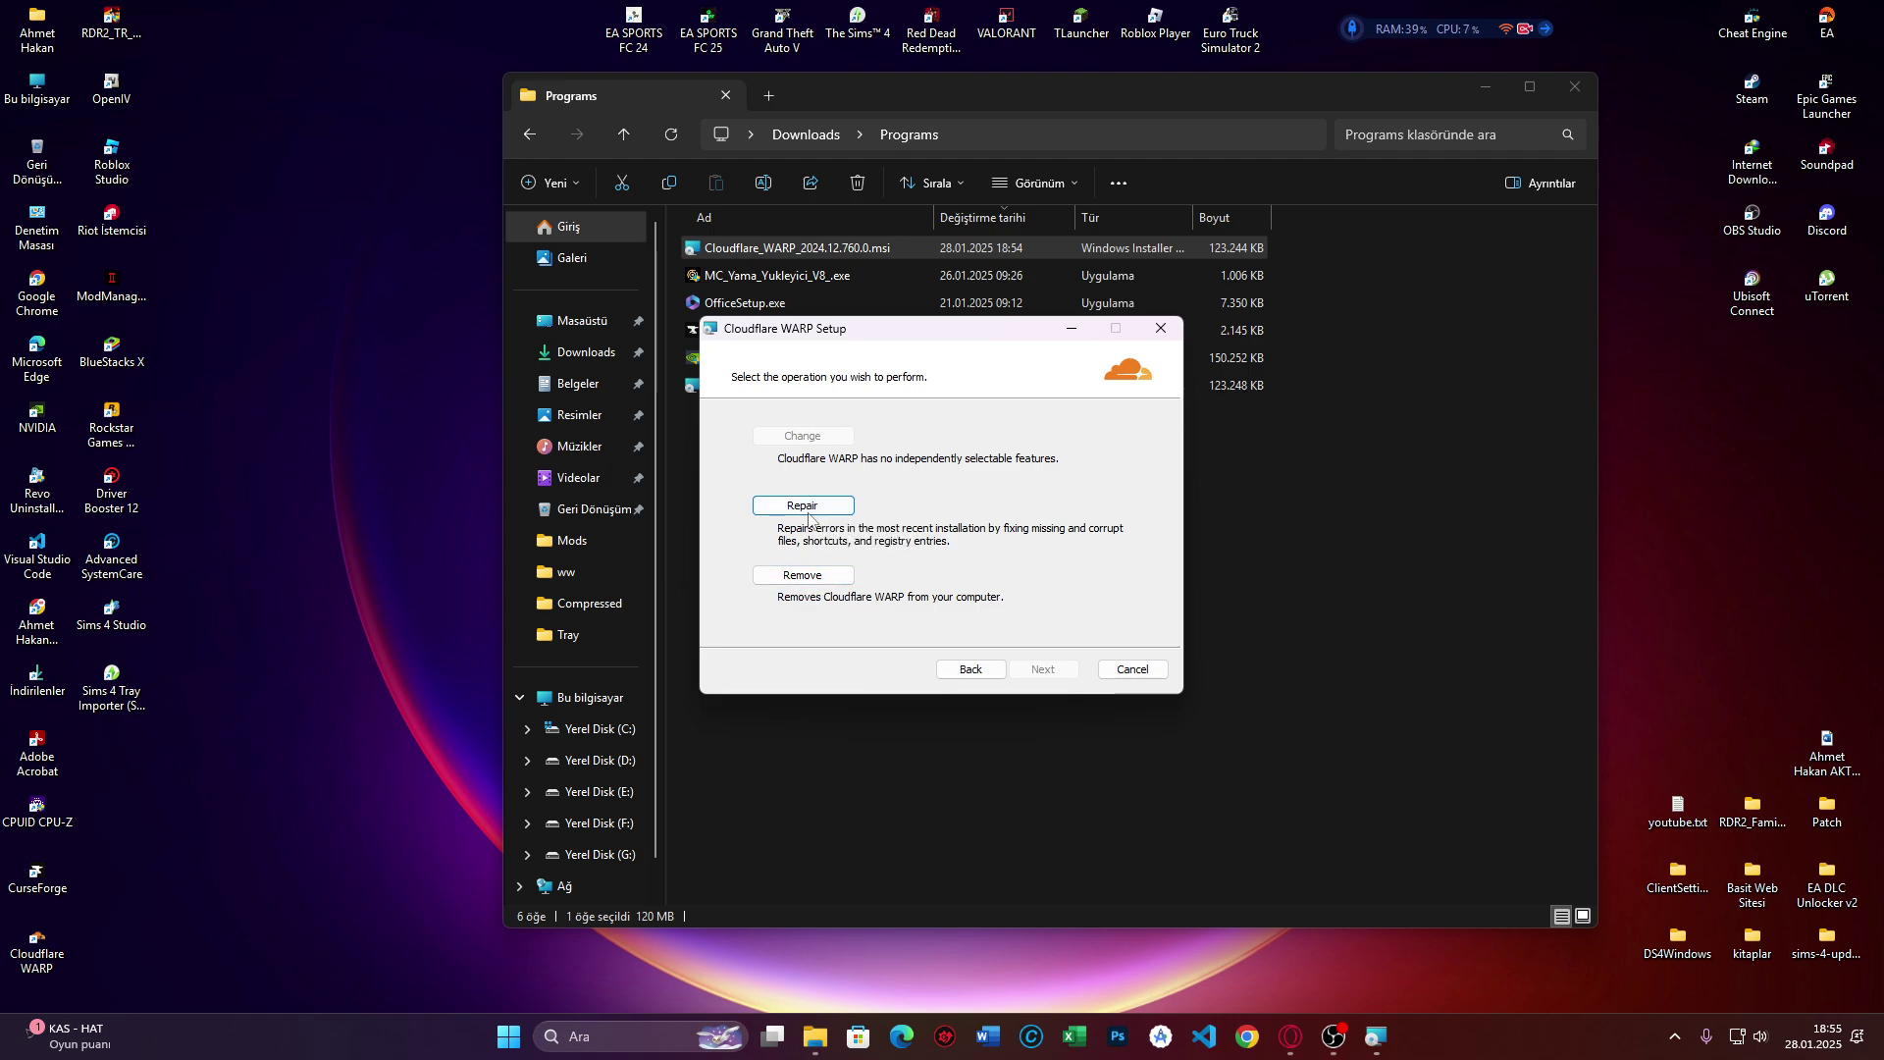
pyautogui.click(802, 576)
pyautogui.click(1044, 673)
pyautogui.click(1030, 670)
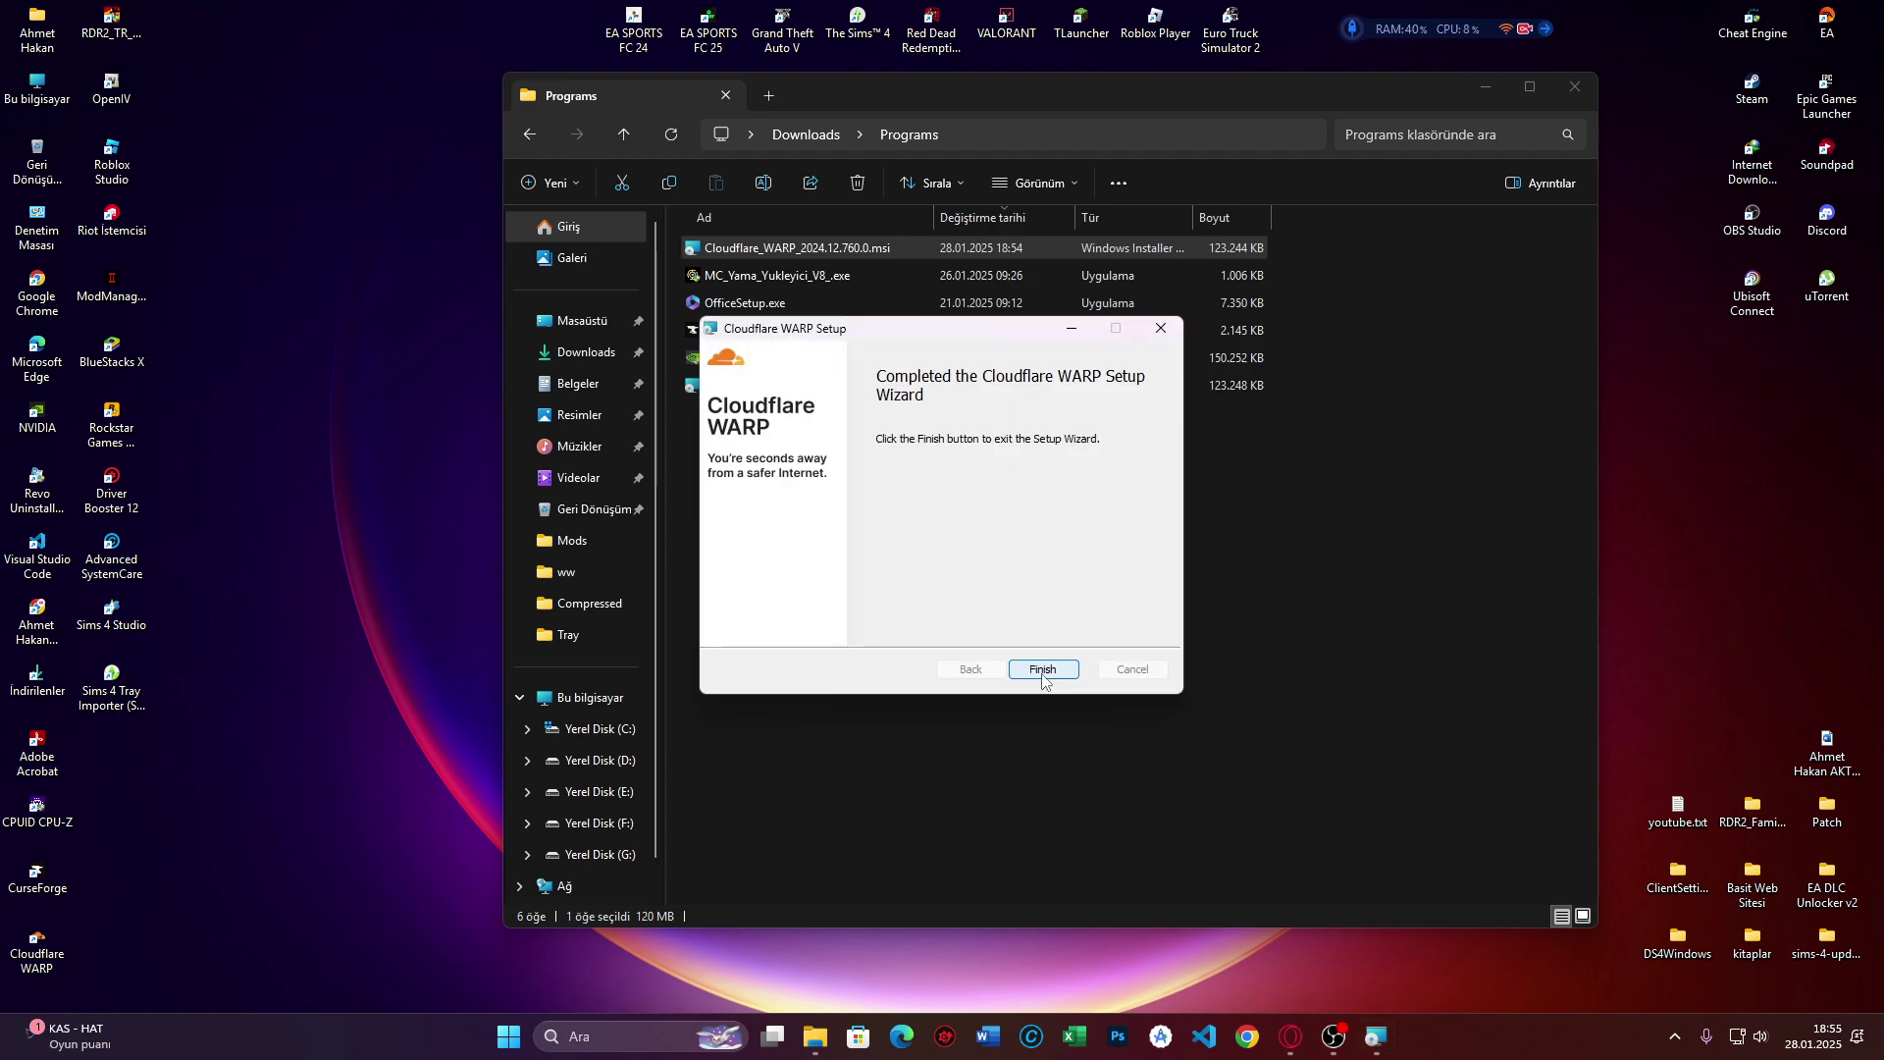
pyautogui.click(1044, 671)
# - Install Cloudflare WARP from Cloudflare_WARP_2024.12.554.0.msi and finish the setup wizard
pyautogui.doubleClick(768, 387)
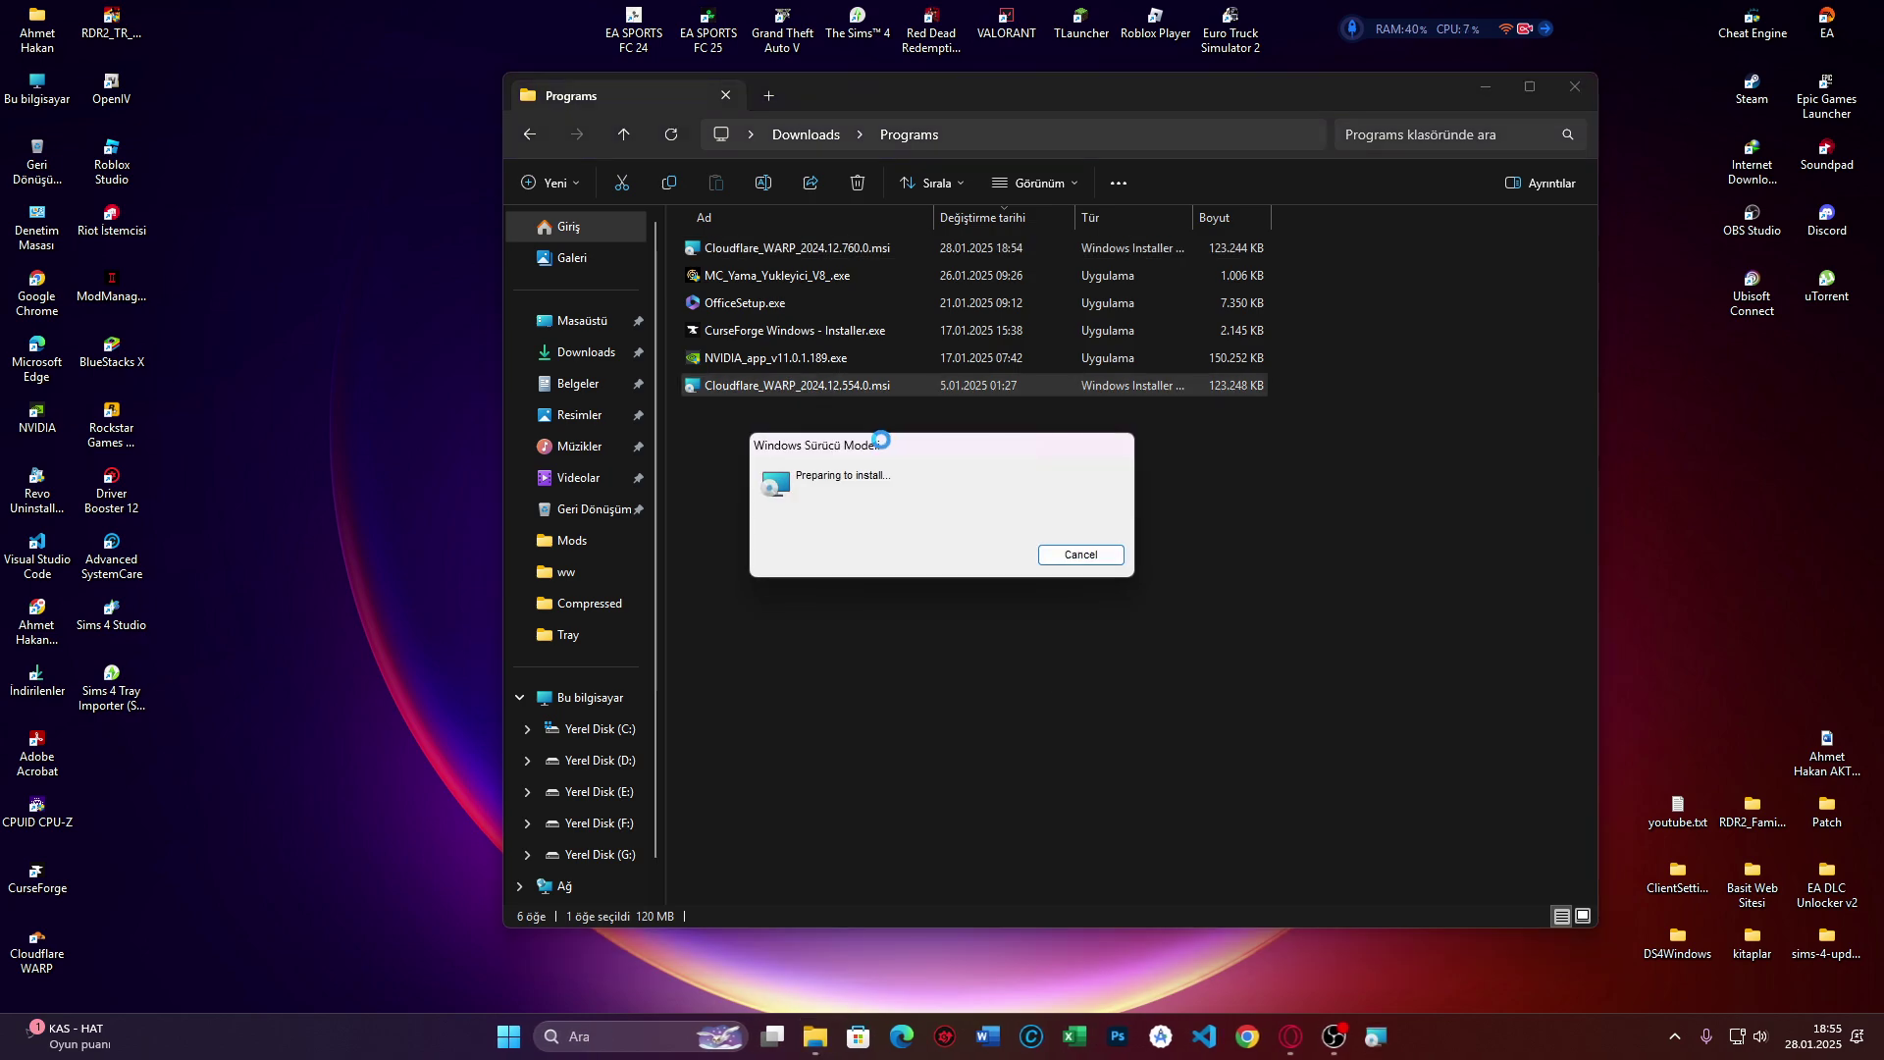
pyautogui.click(1059, 669)
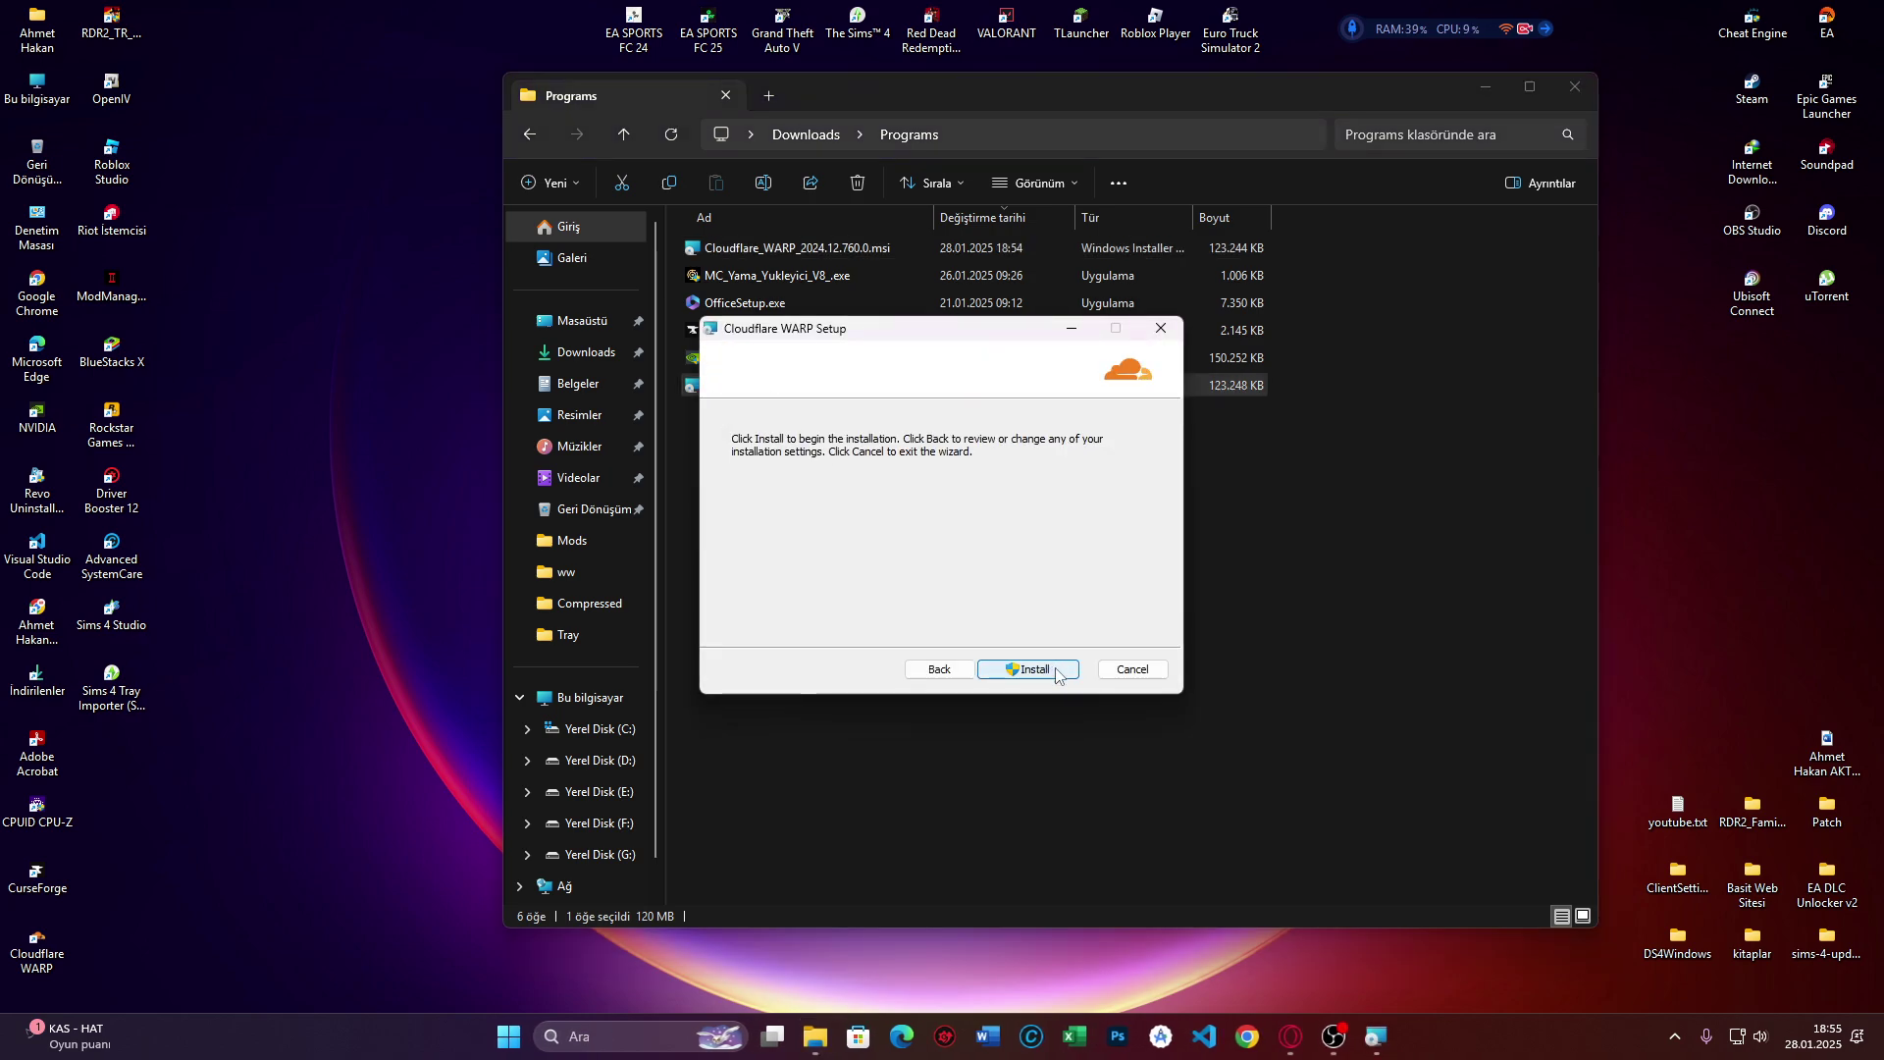
pyautogui.click(1031, 670)
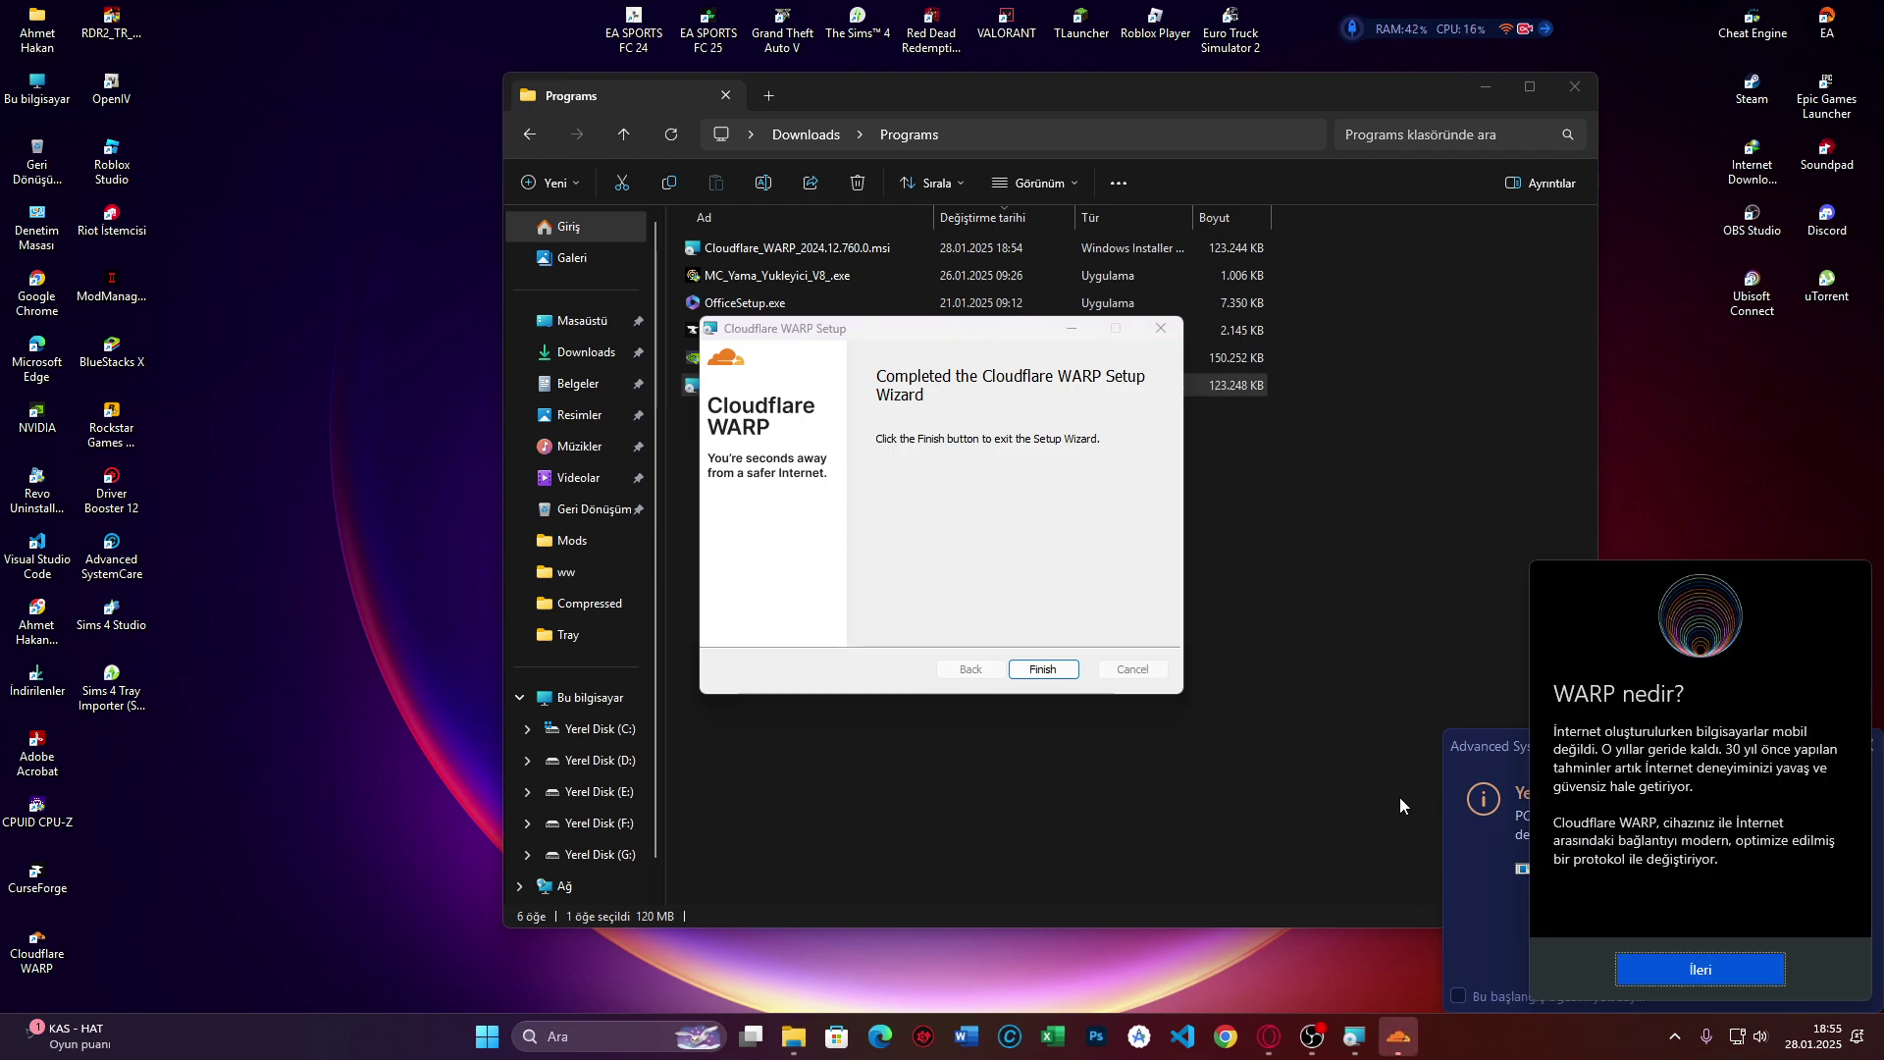
pyautogui.click(1040, 671)
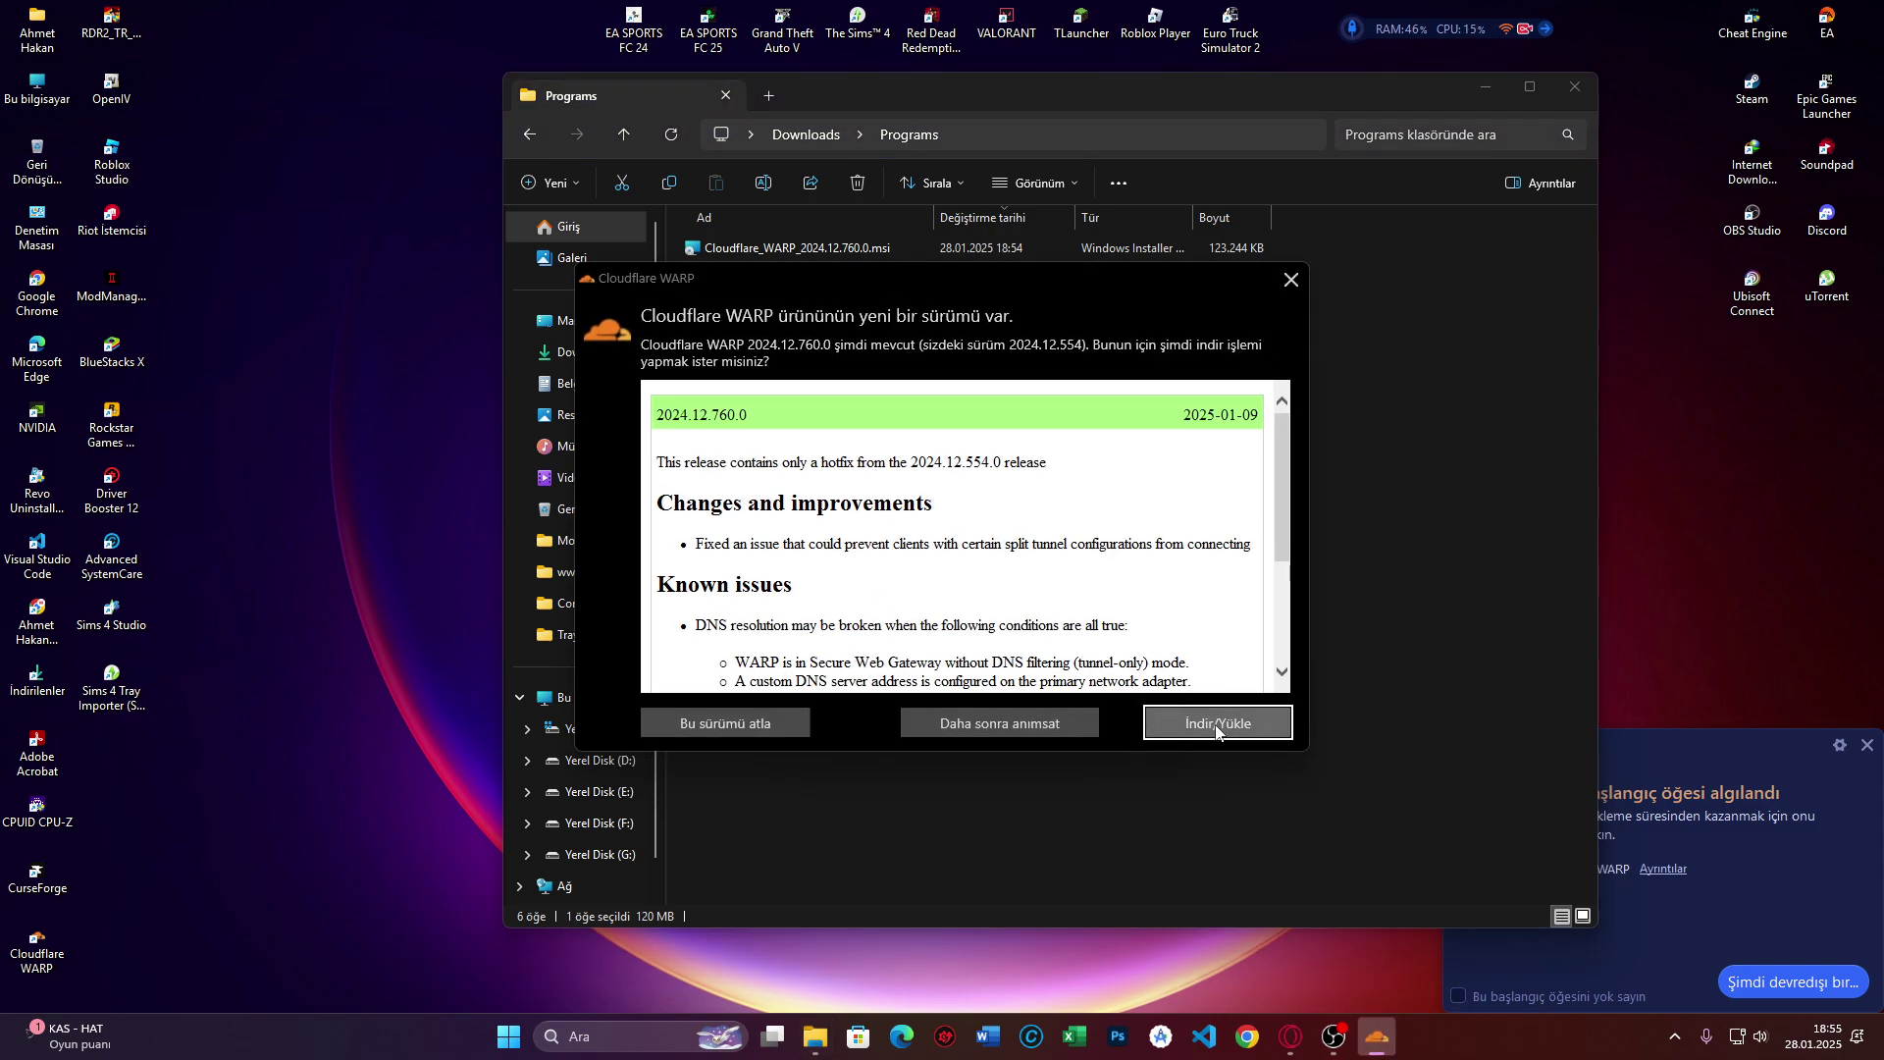
# - Download the offered Cloudflare WARP 2024.12.760.0 update and install it with a relaunch of the app
pyautogui.scroll(-2, 1184, 712)
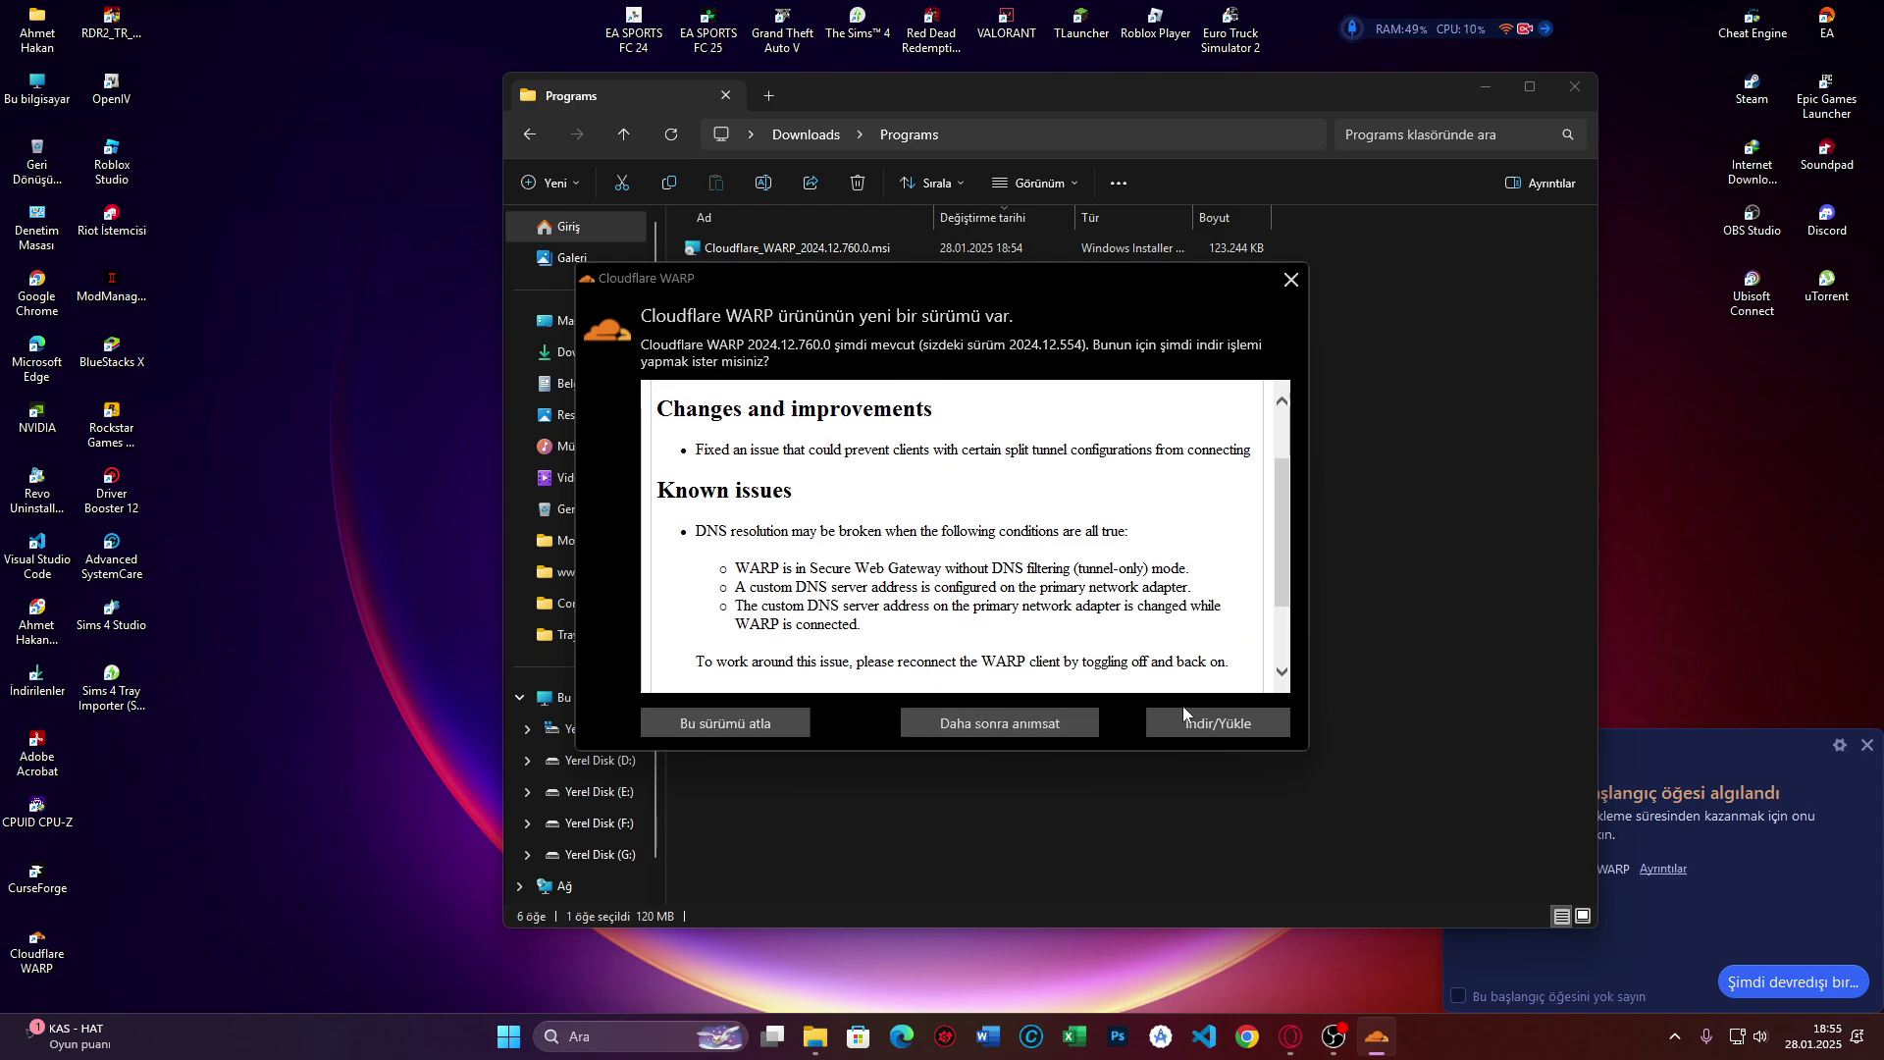
pyautogui.scroll(2, 1182, 704)
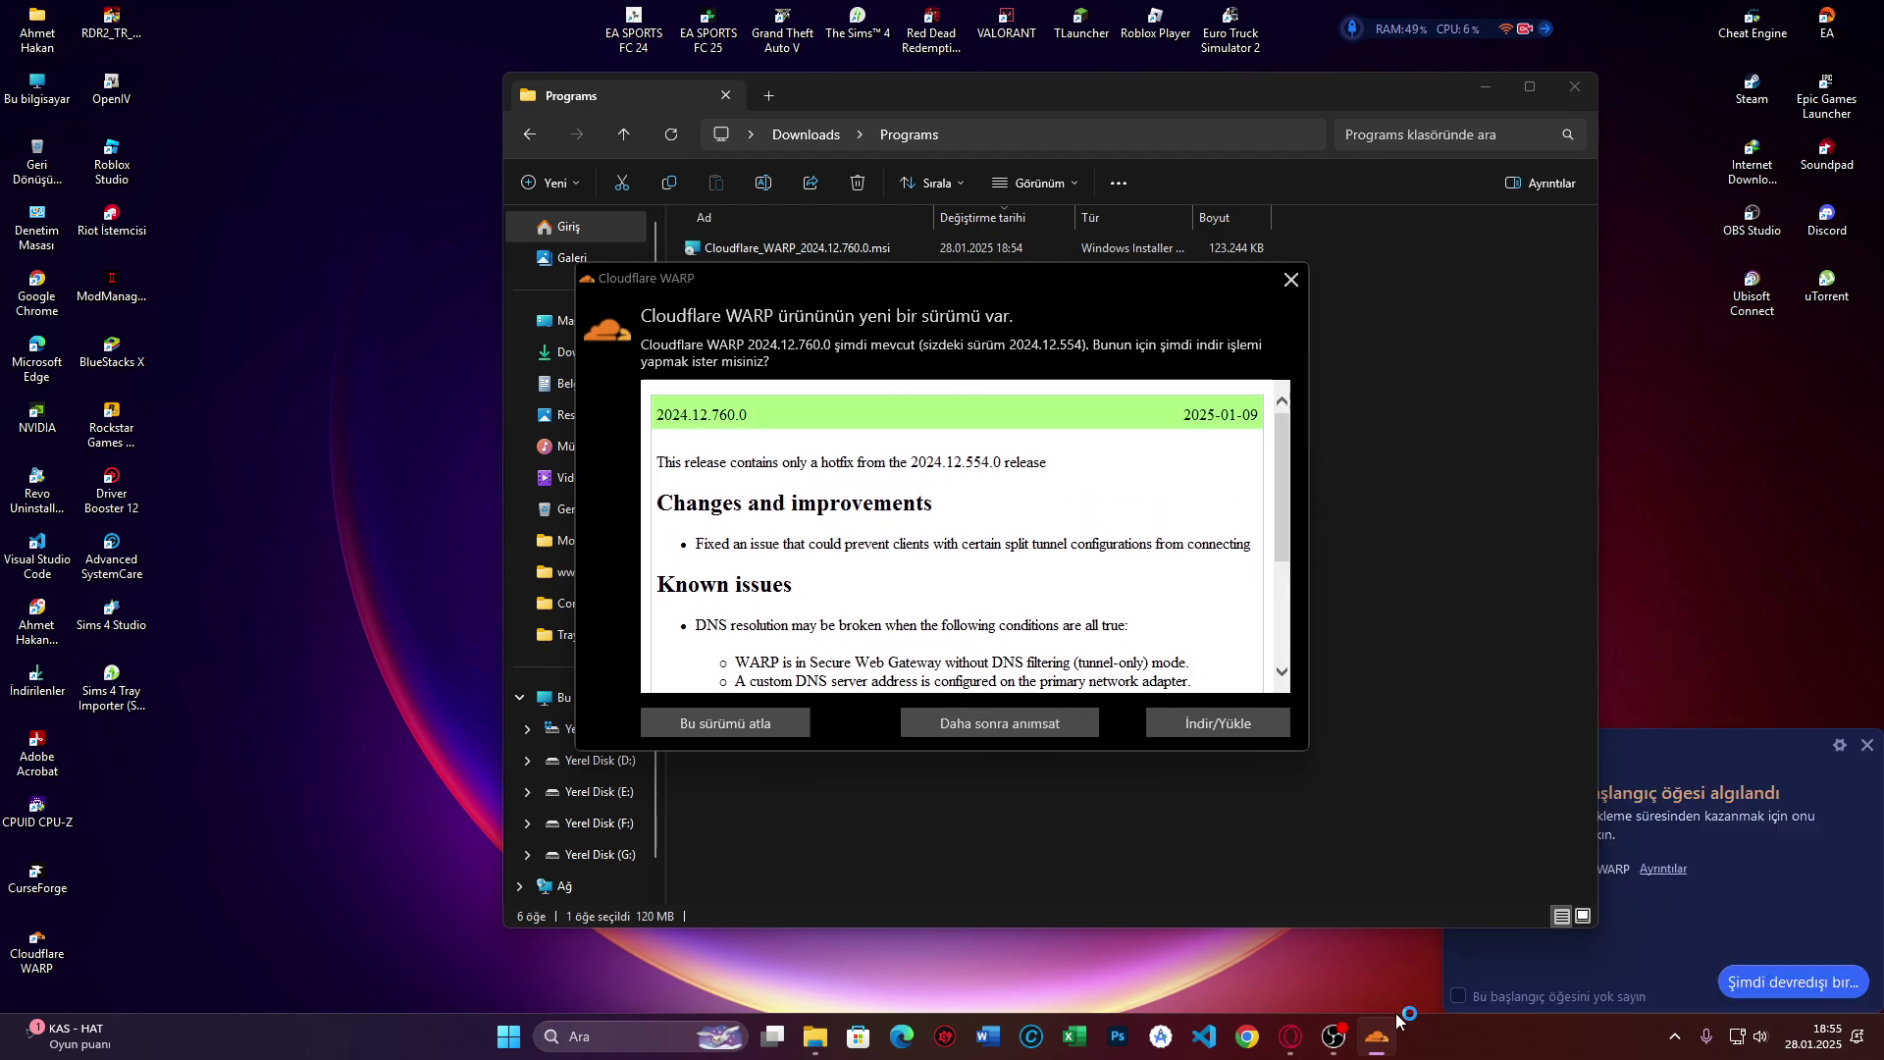
pyautogui.click(1221, 728)
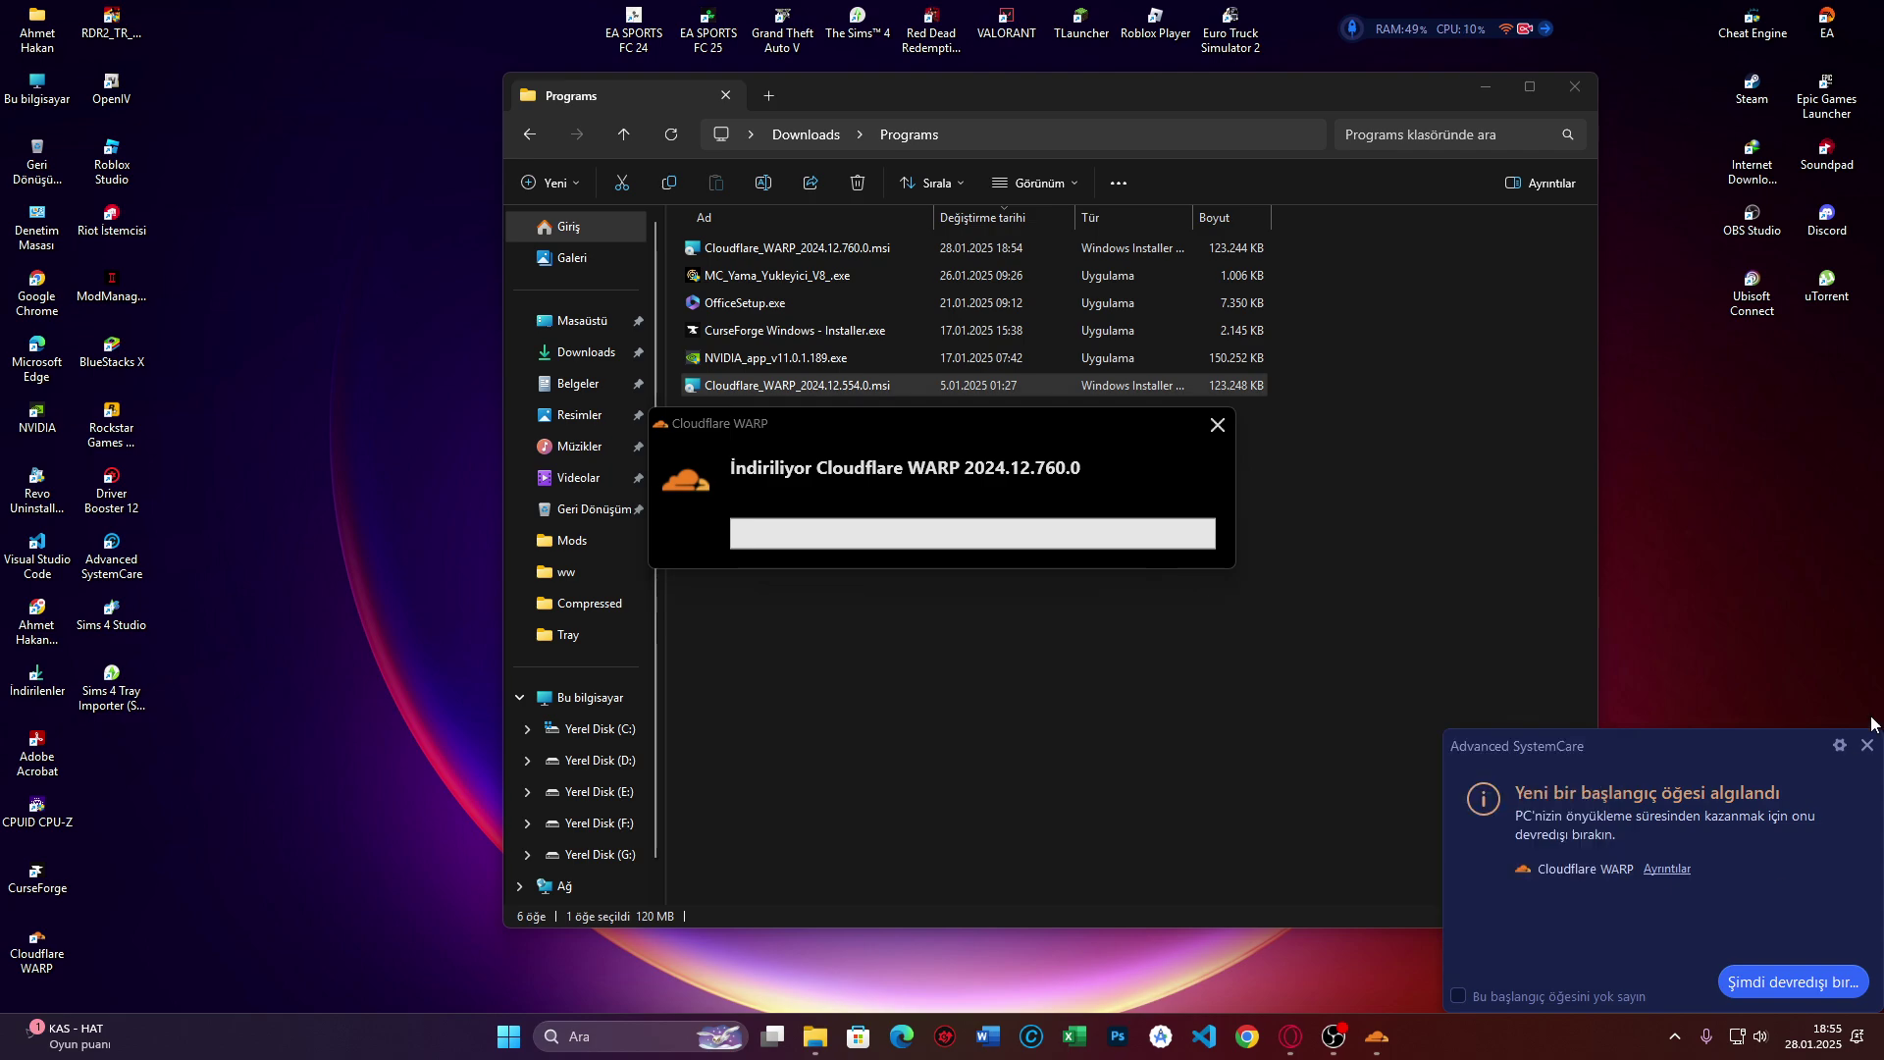
pyautogui.click(1576, 88)
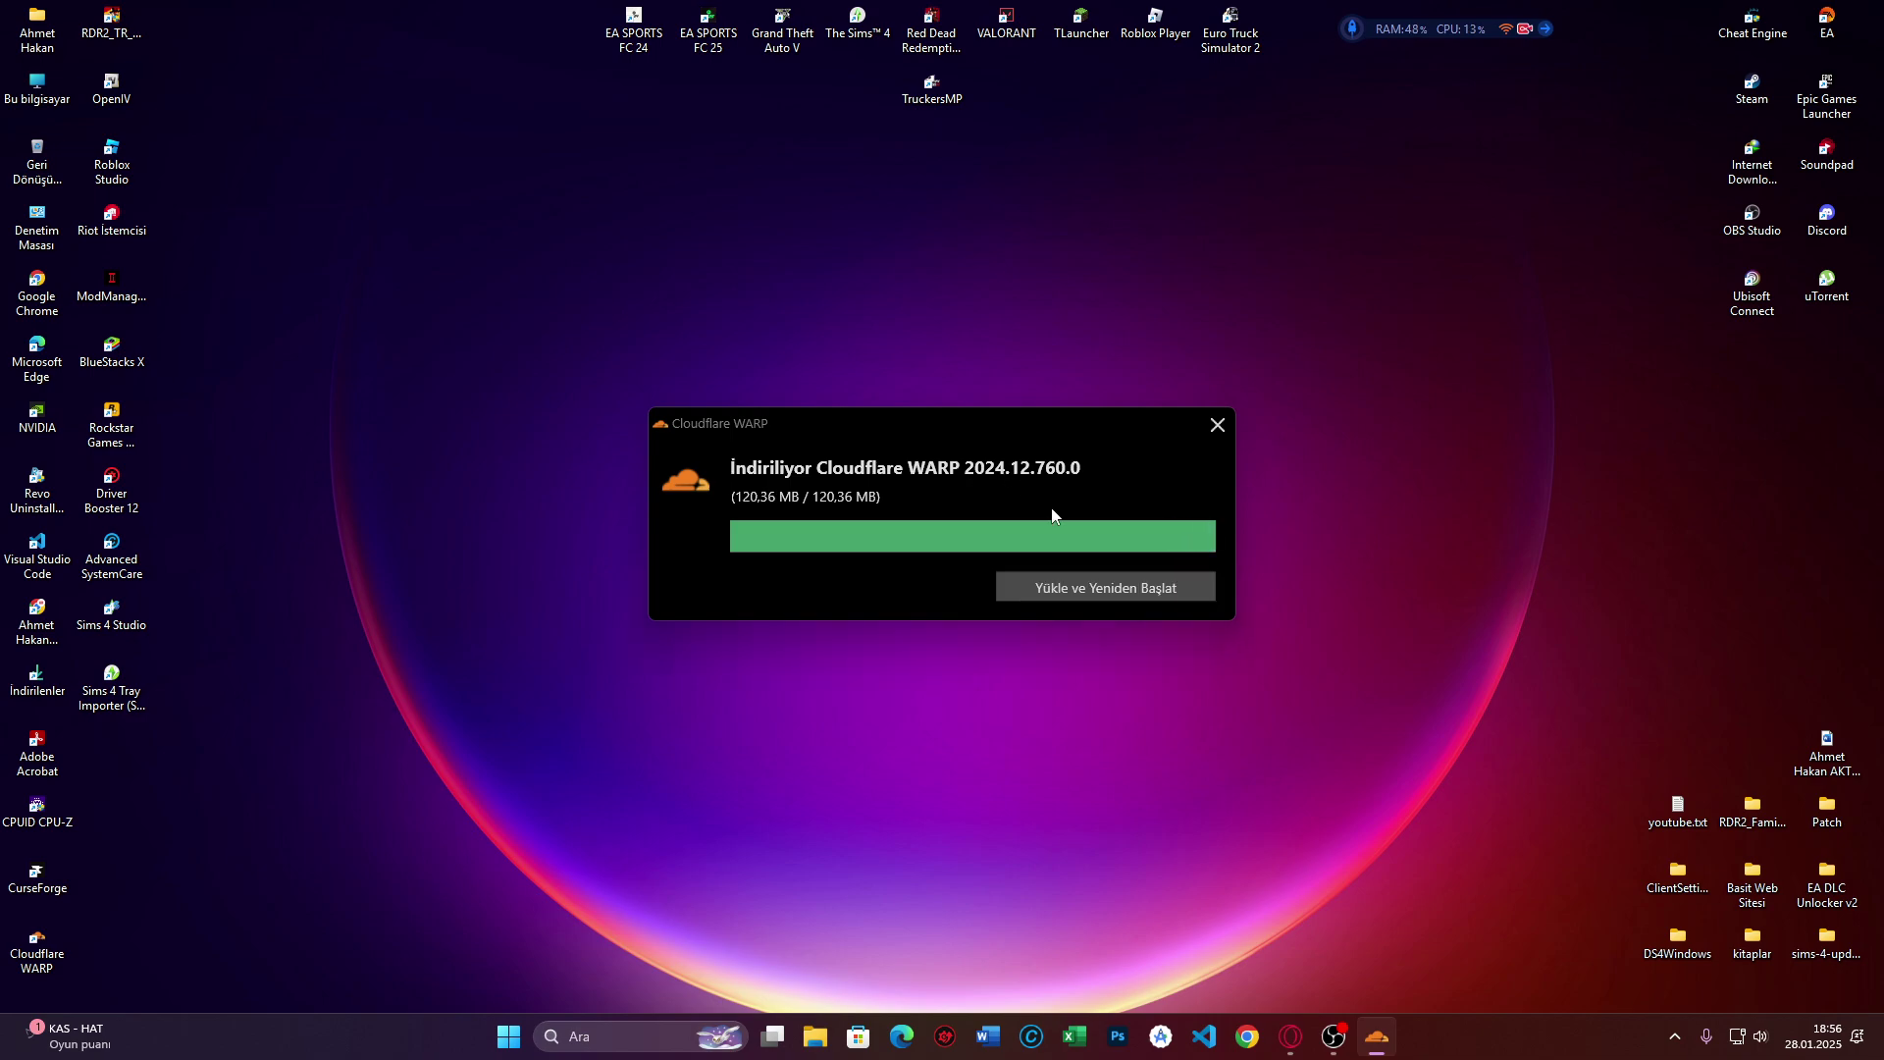
pyautogui.click(1093, 591)
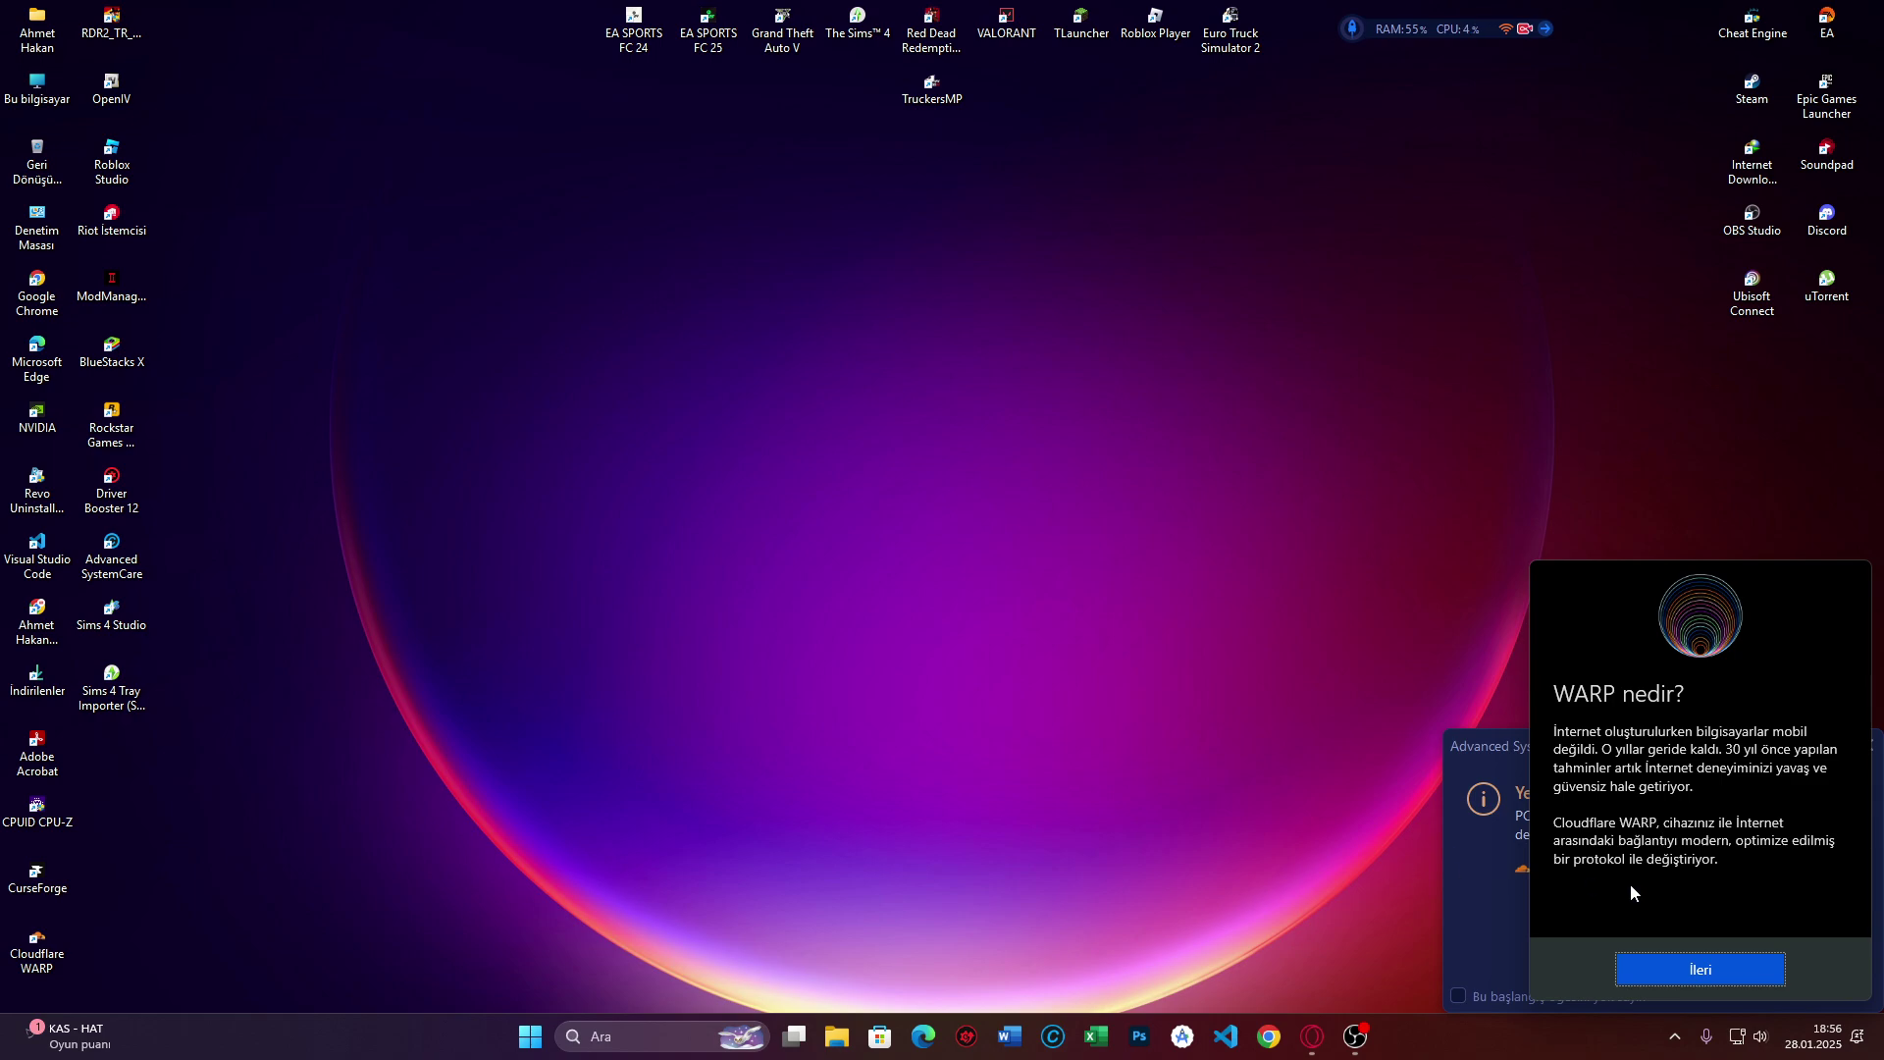
# - Go past the WARP introduction, accept the privacy commitment and dismiss the WARP window
pyautogui.click(1736, 969)
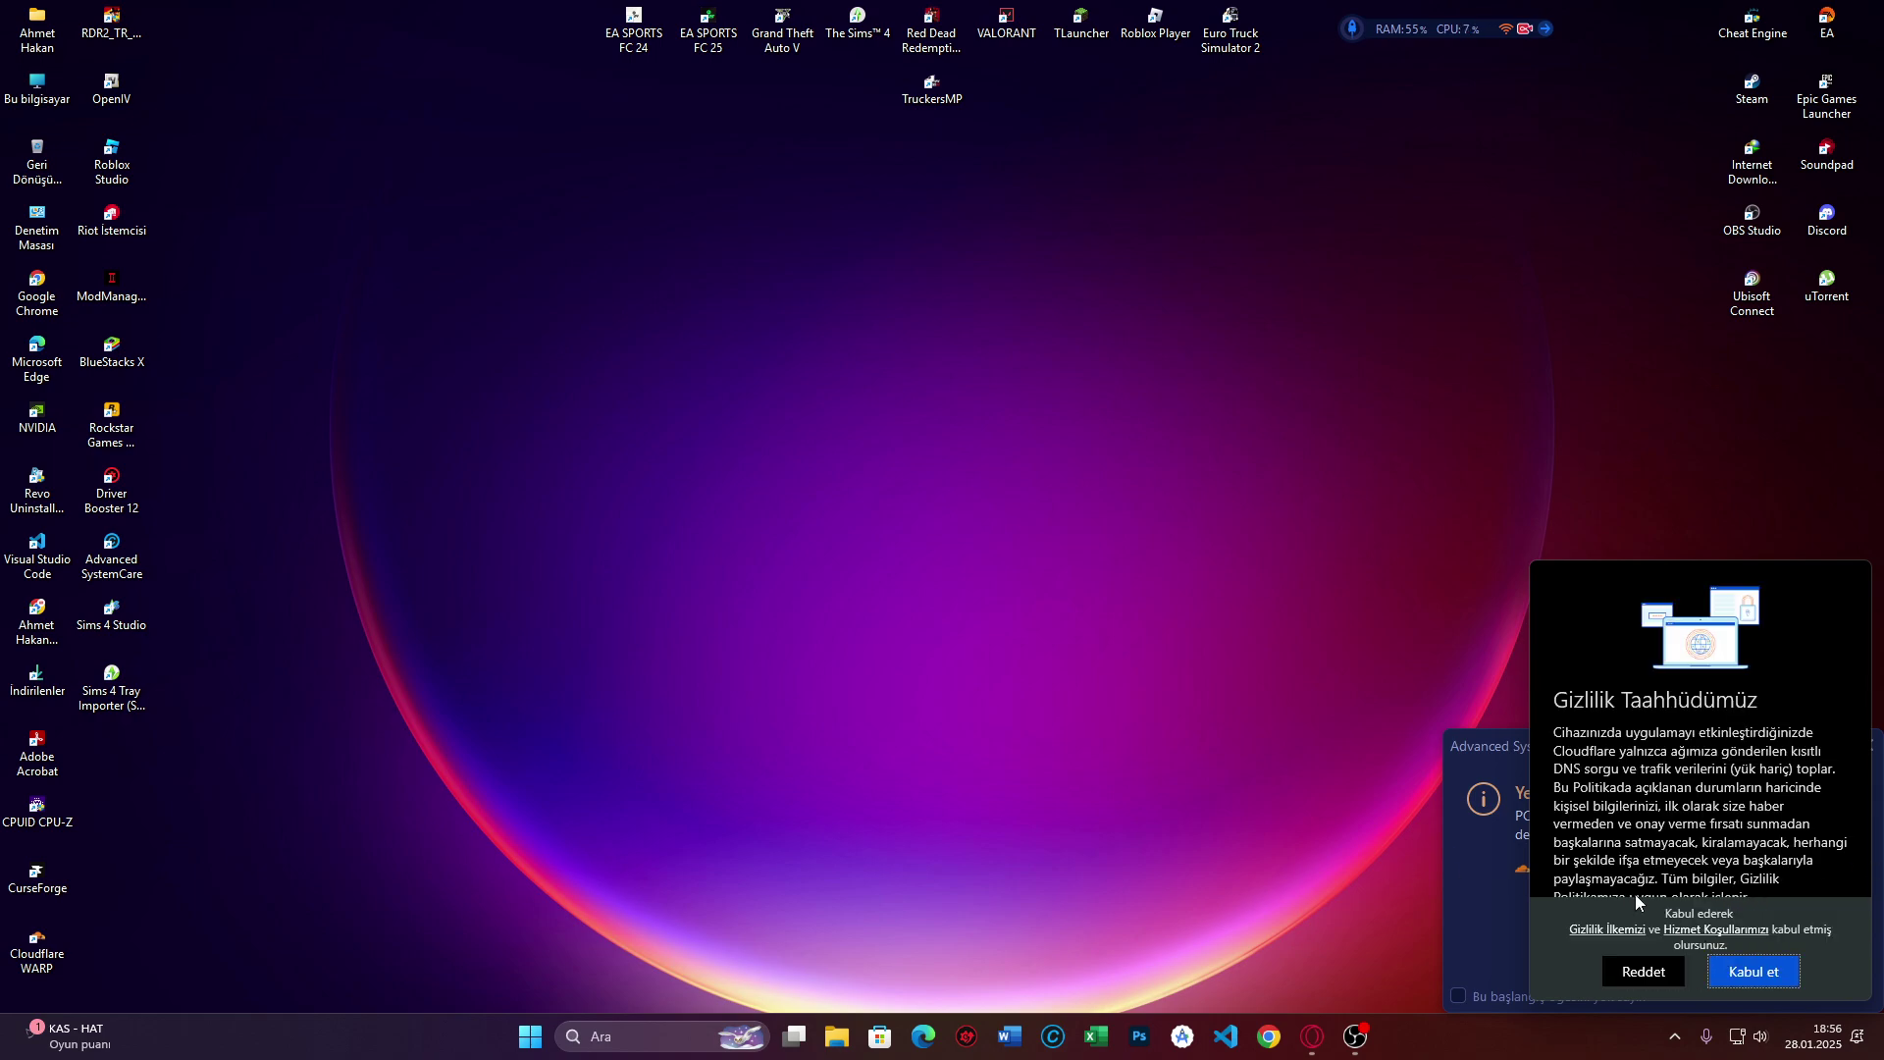
pyautogui.scroll(-1, 1669, 787)
pyautogui.click(1747, 972)
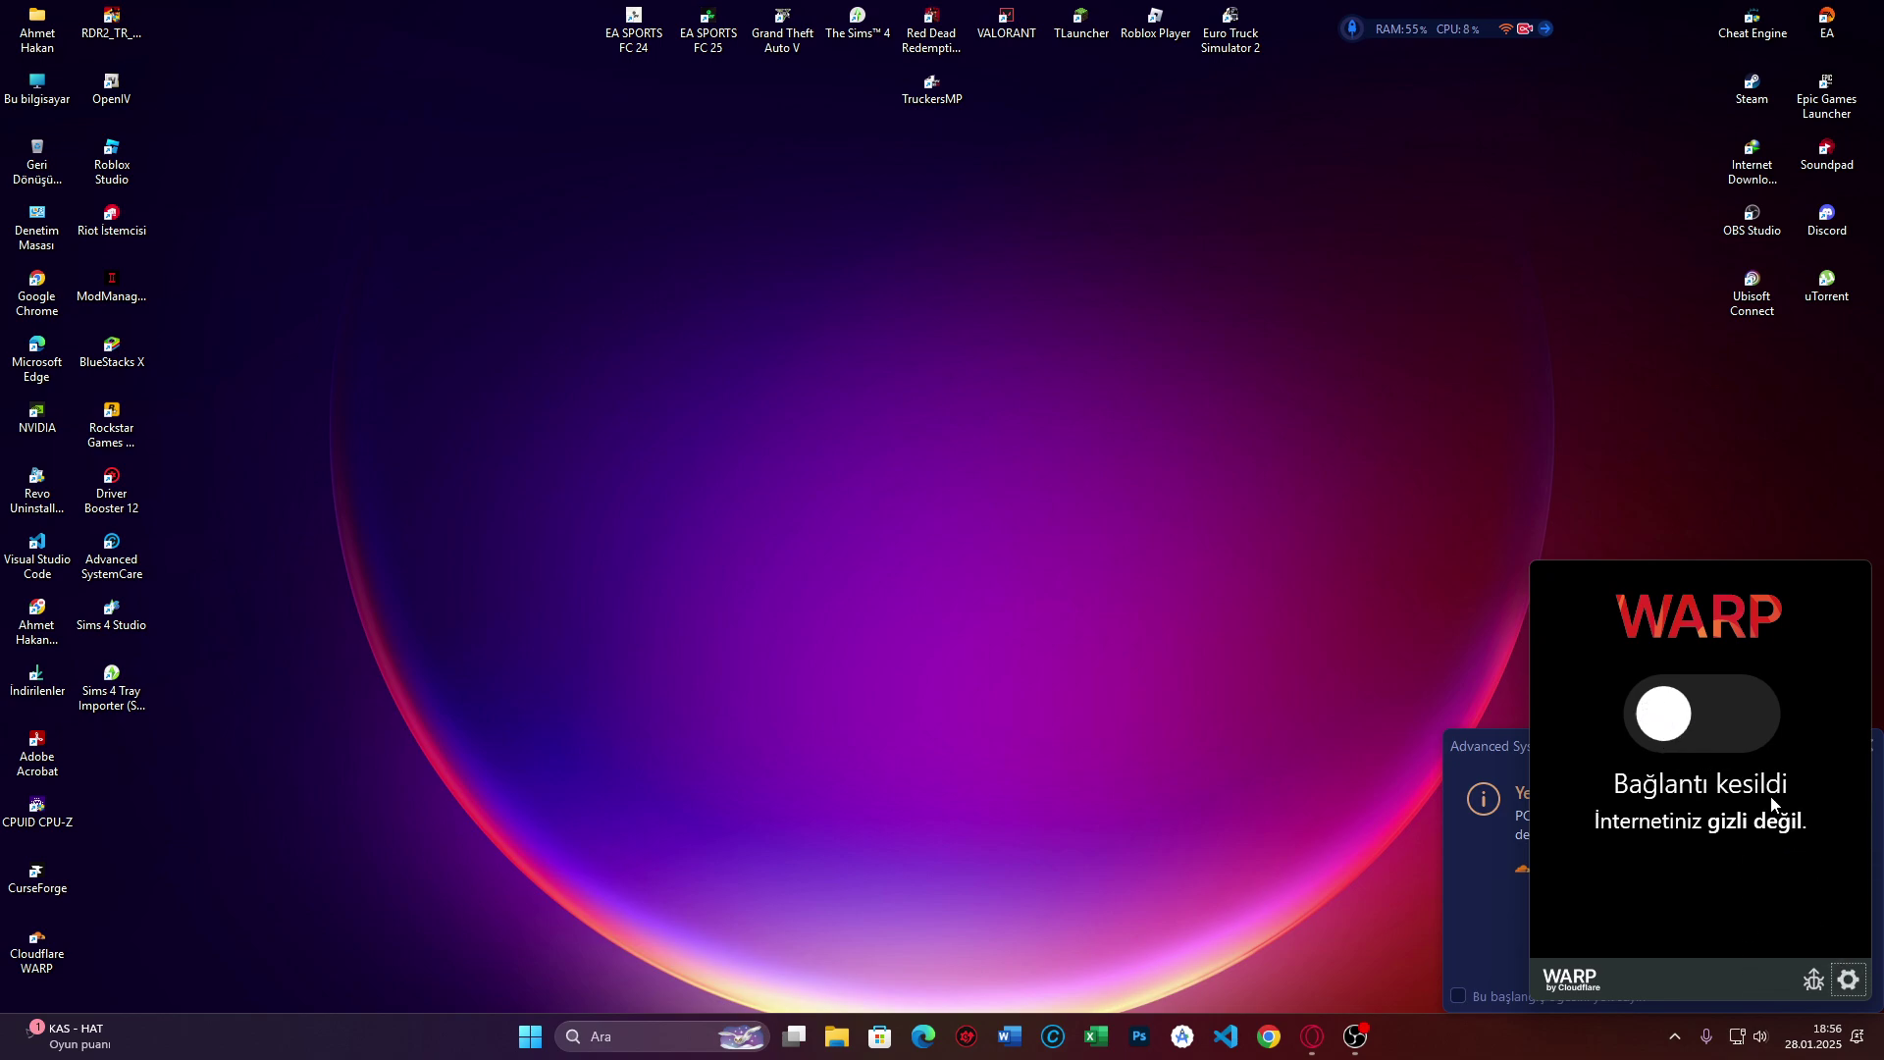
pyautogui.click(1849, 995)
pyautogui.click(1869, 888)
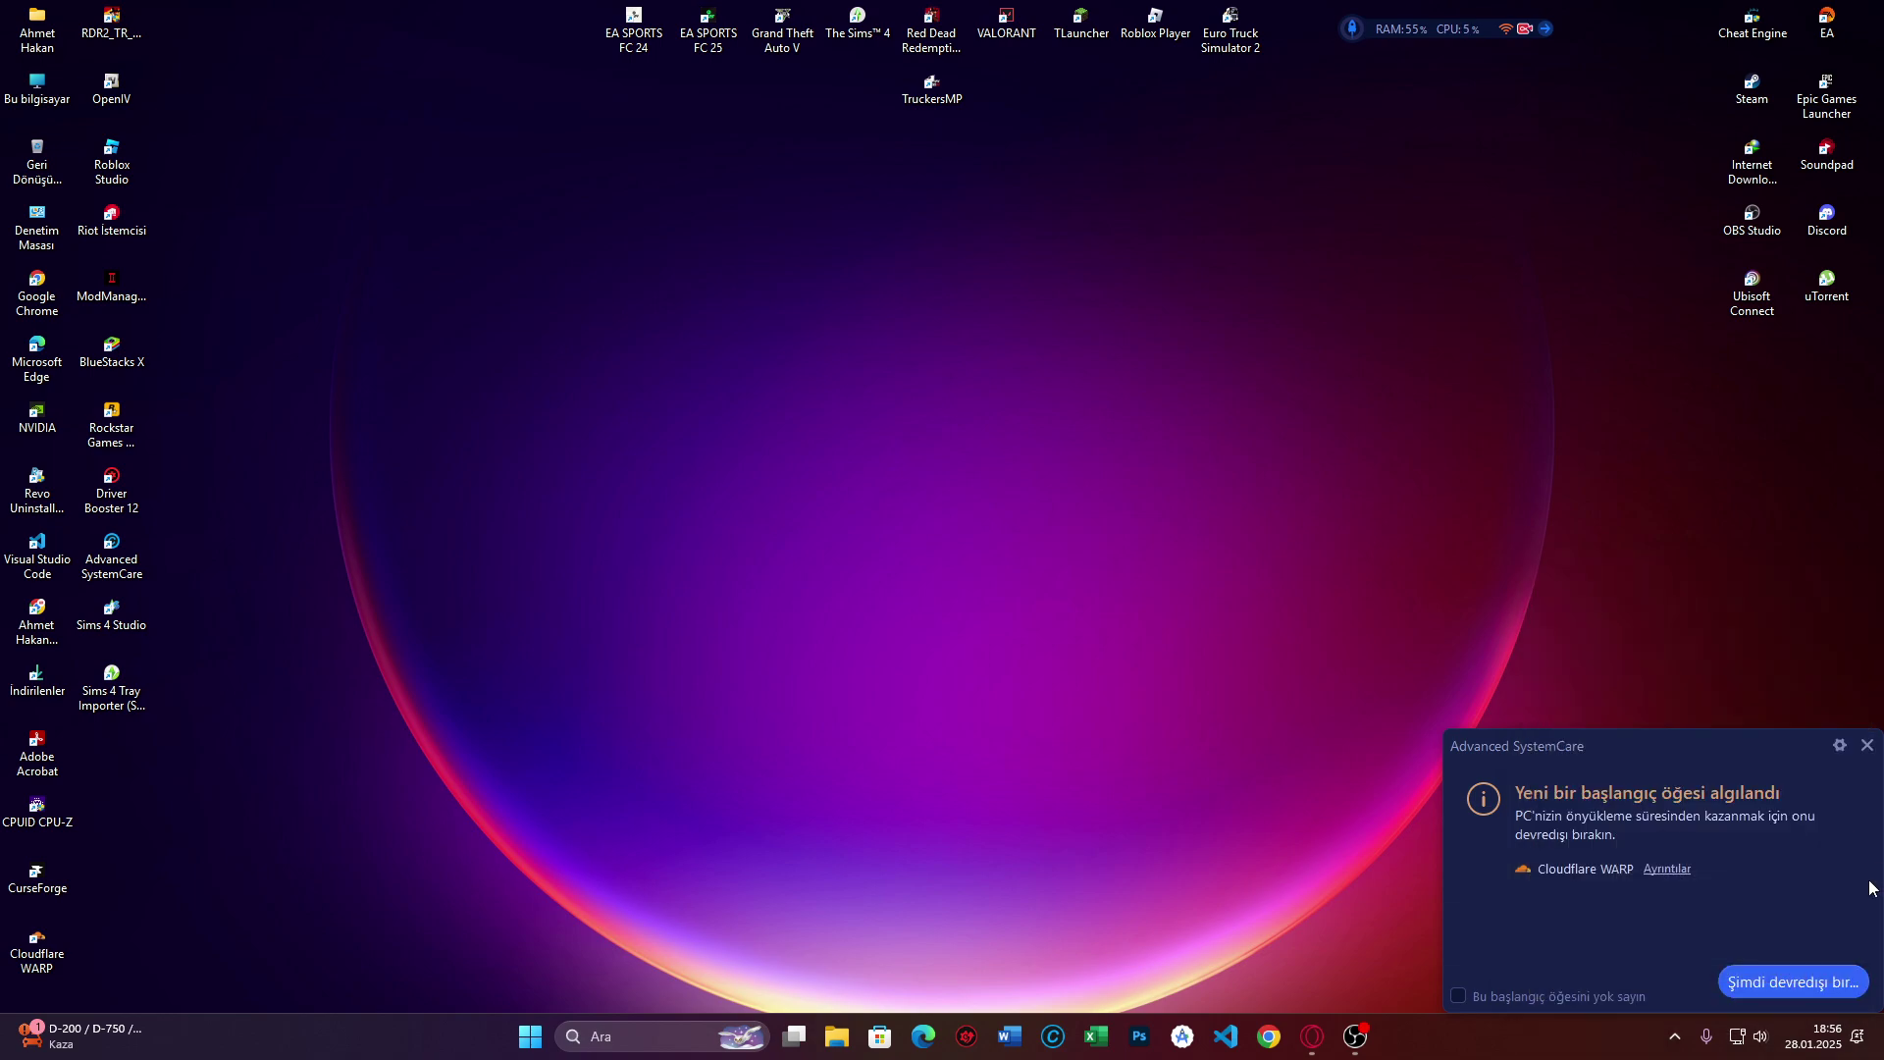
# - Dismiss the Advanced SystemCare startup notice, then open Cloudflare WARP, set it to 1.1.1.1 mode and turn the connection on
pyautogui.click(1869, 748)
pyautogui.click(1675, 1037)
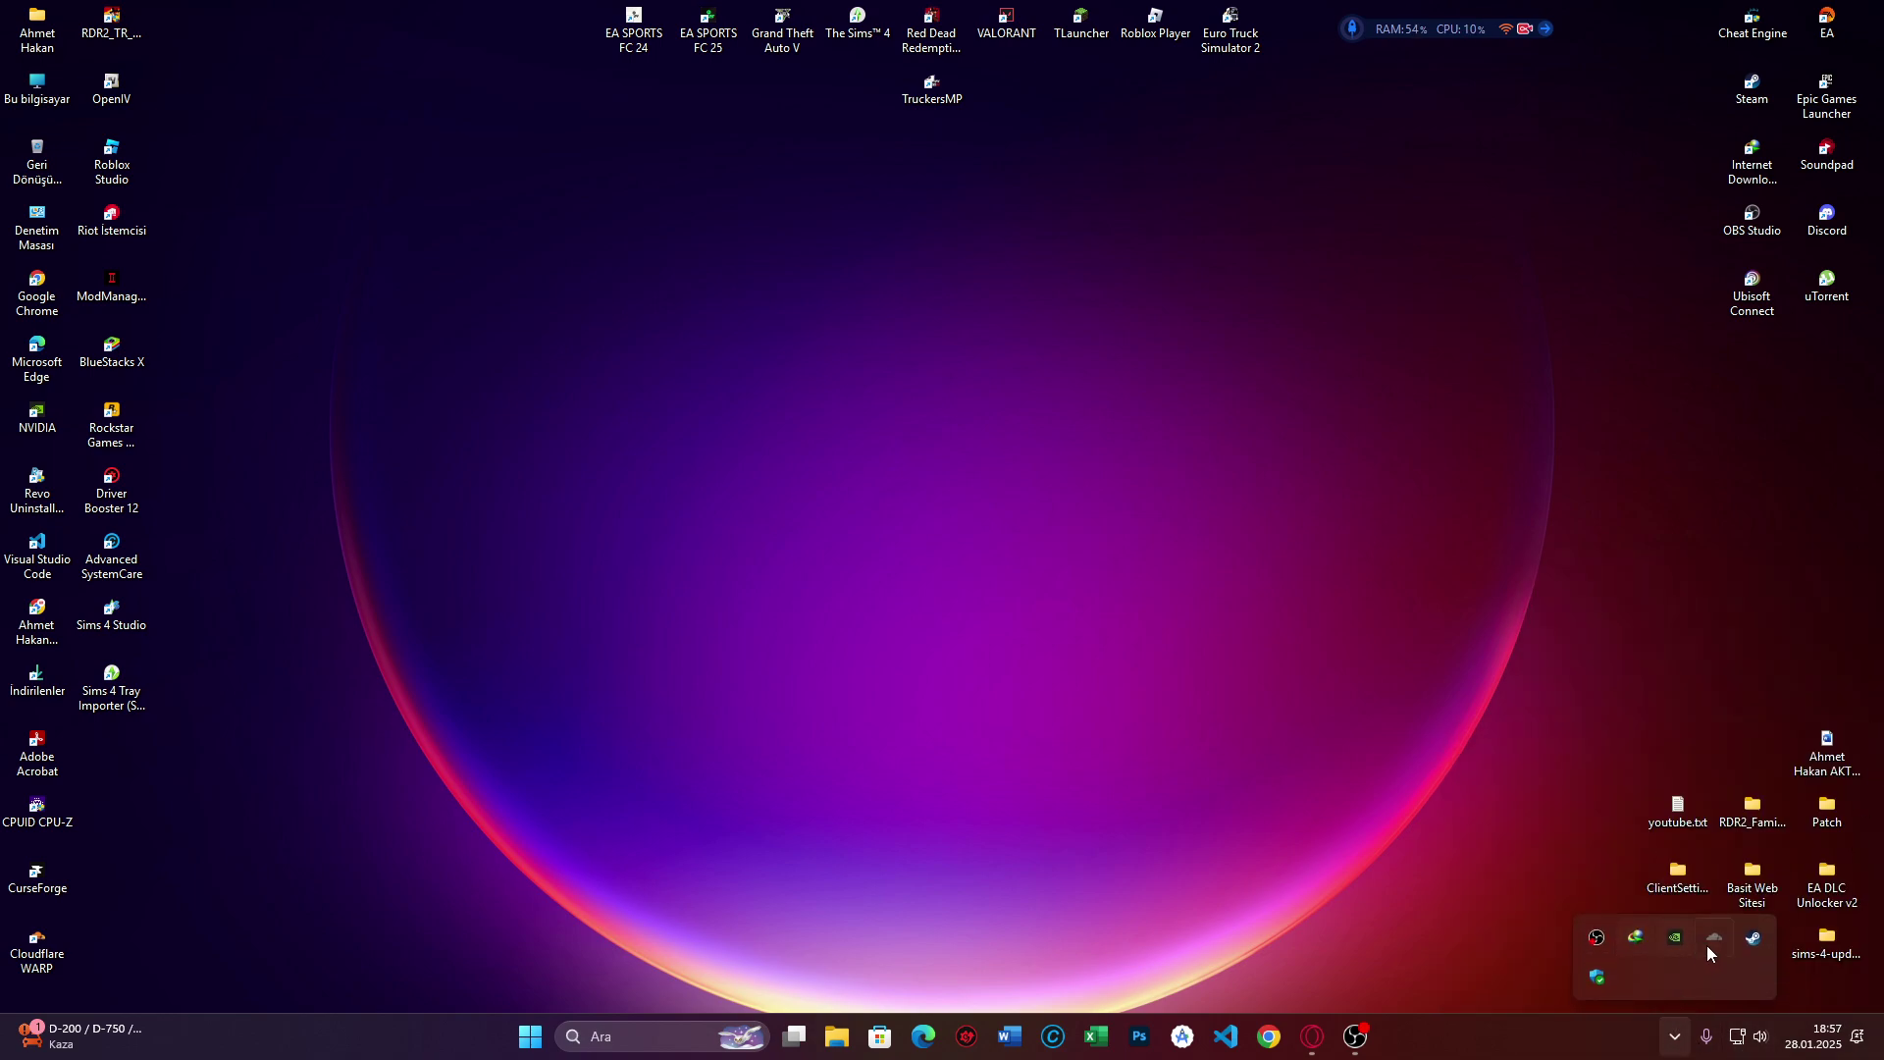
pyautogui.click(1717, 945)
pyautogui.click(1850, 979)
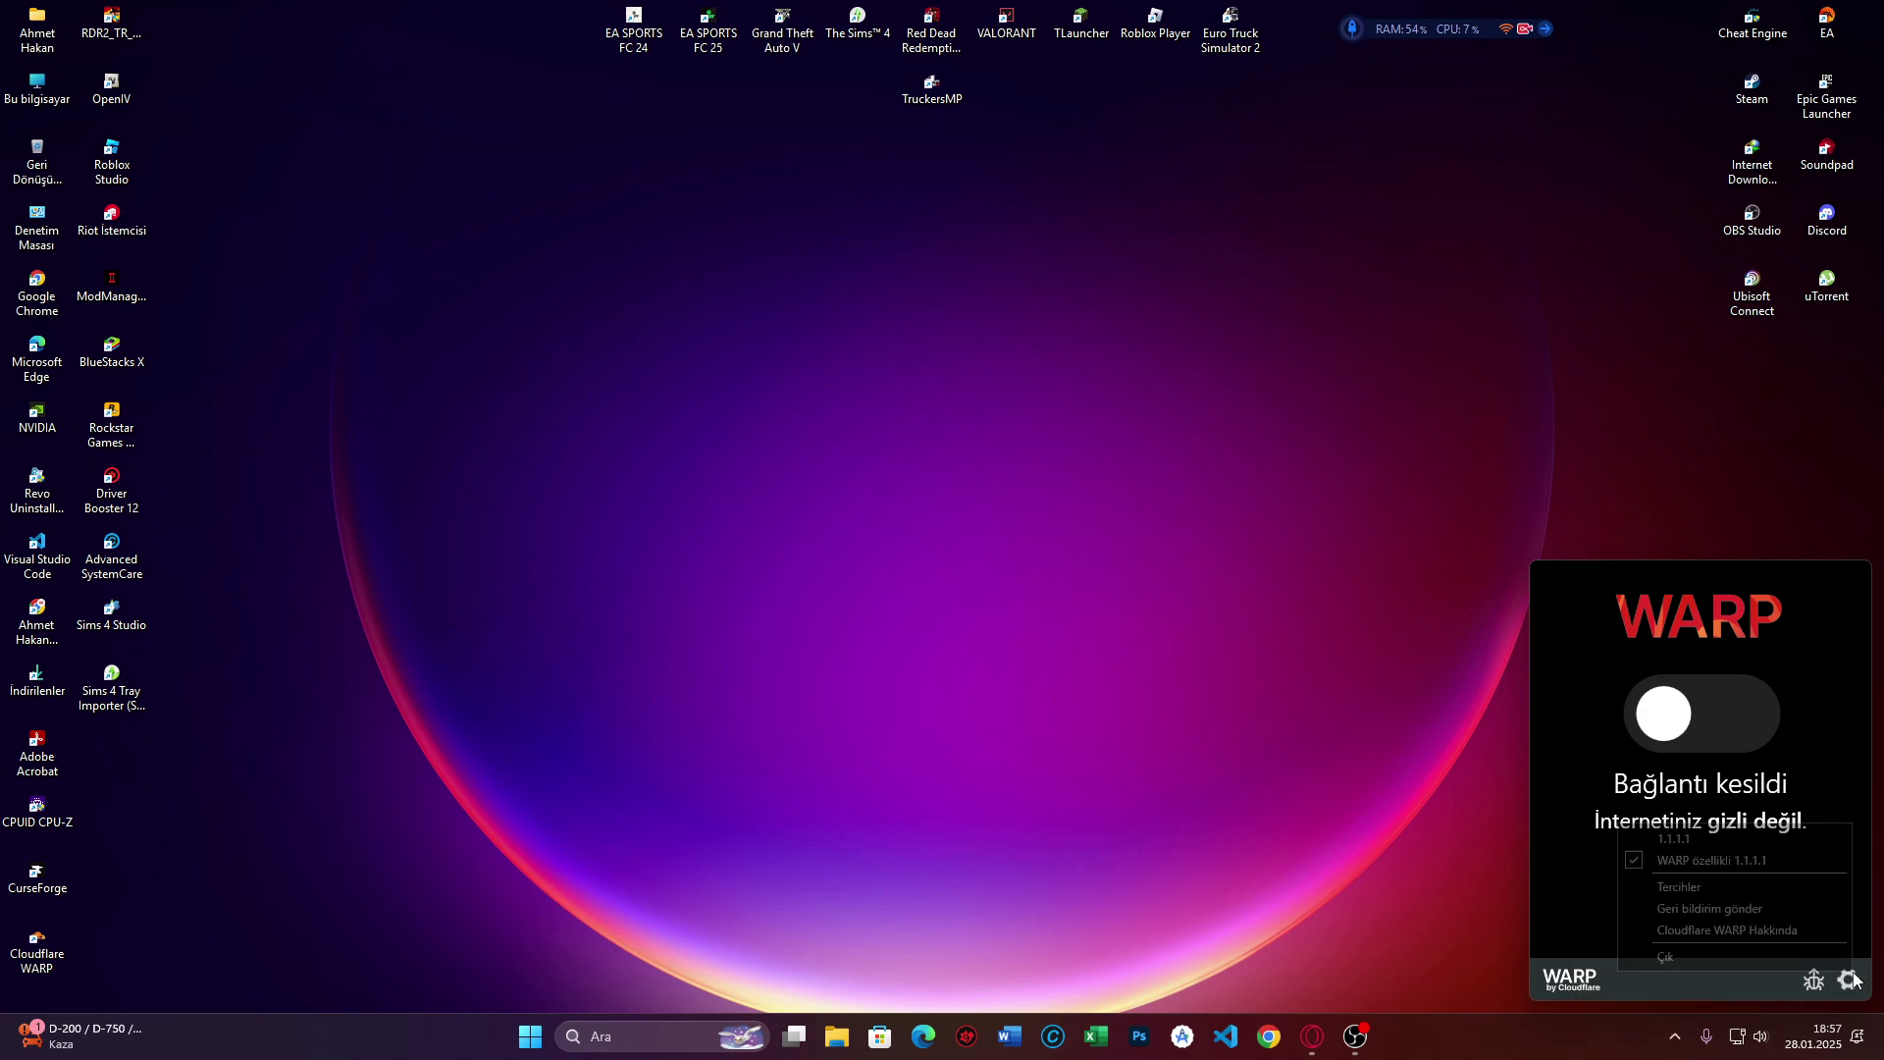
pyautogui.click(1677, 840)
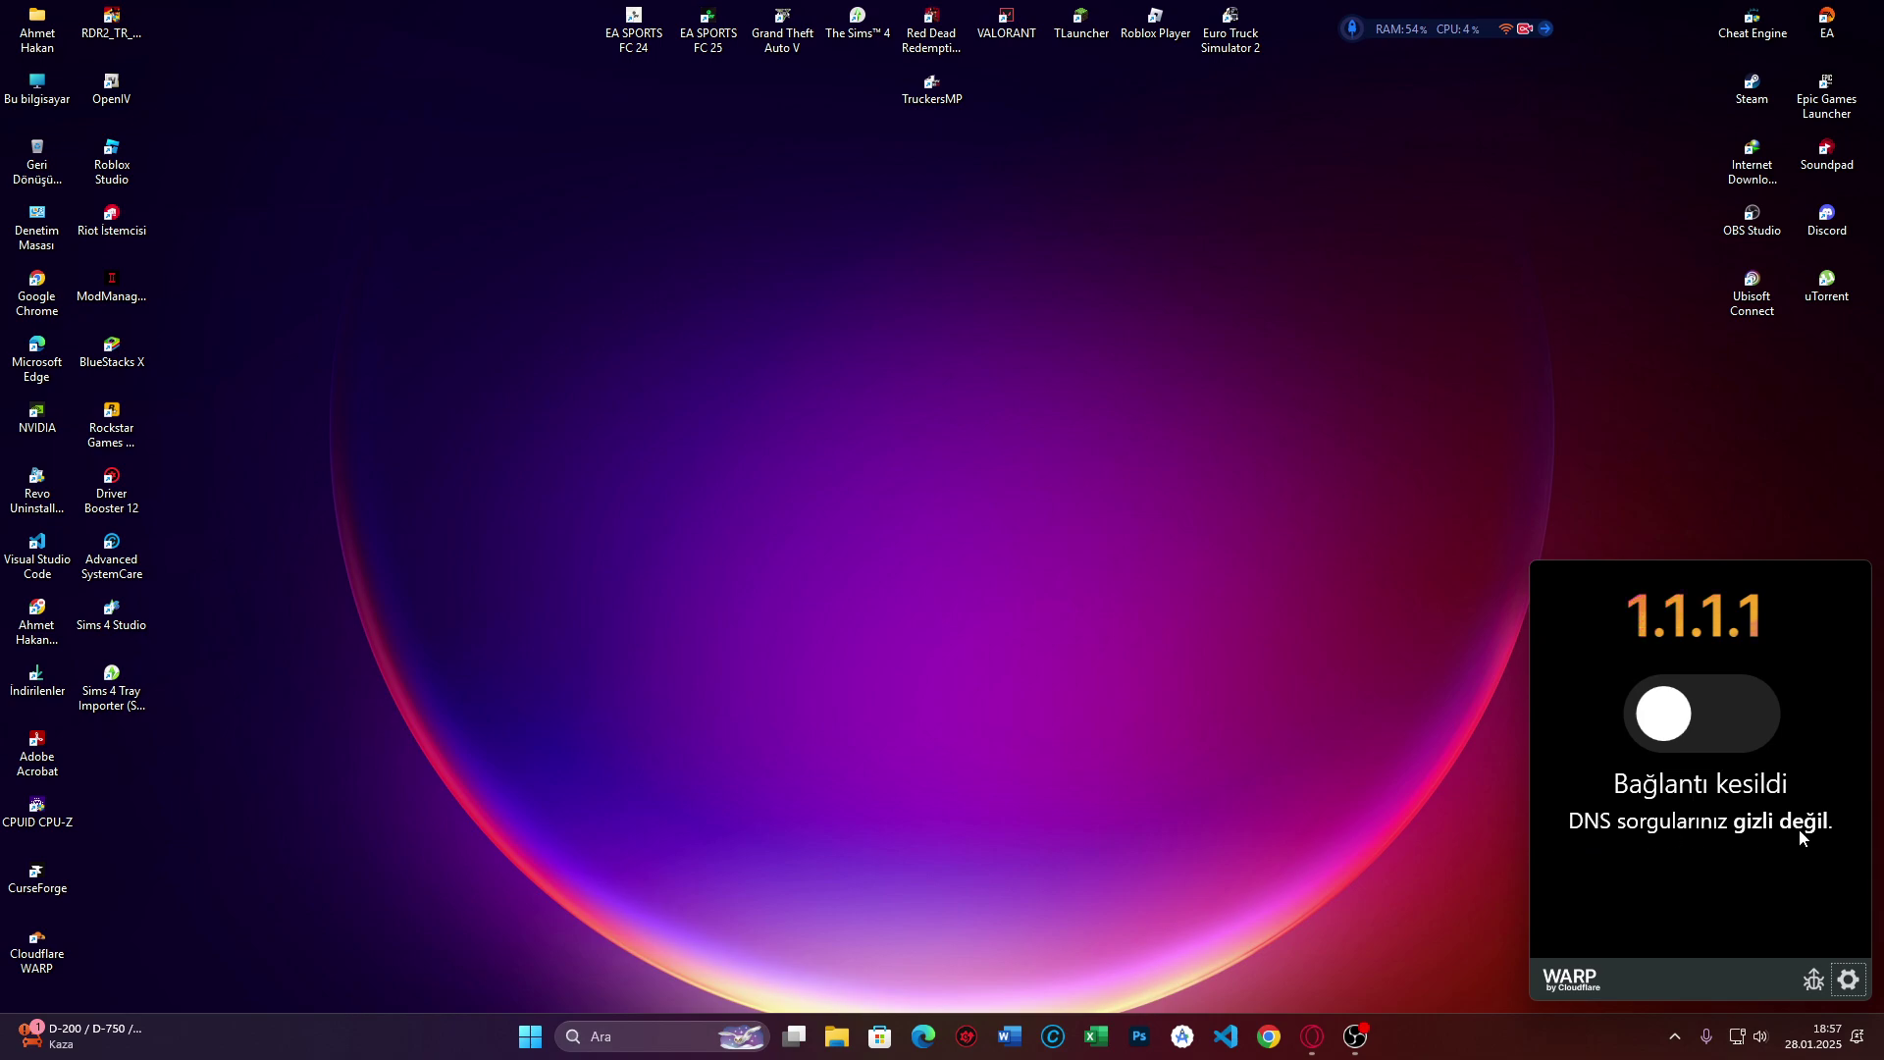
pyautogui.click(1698, 731)
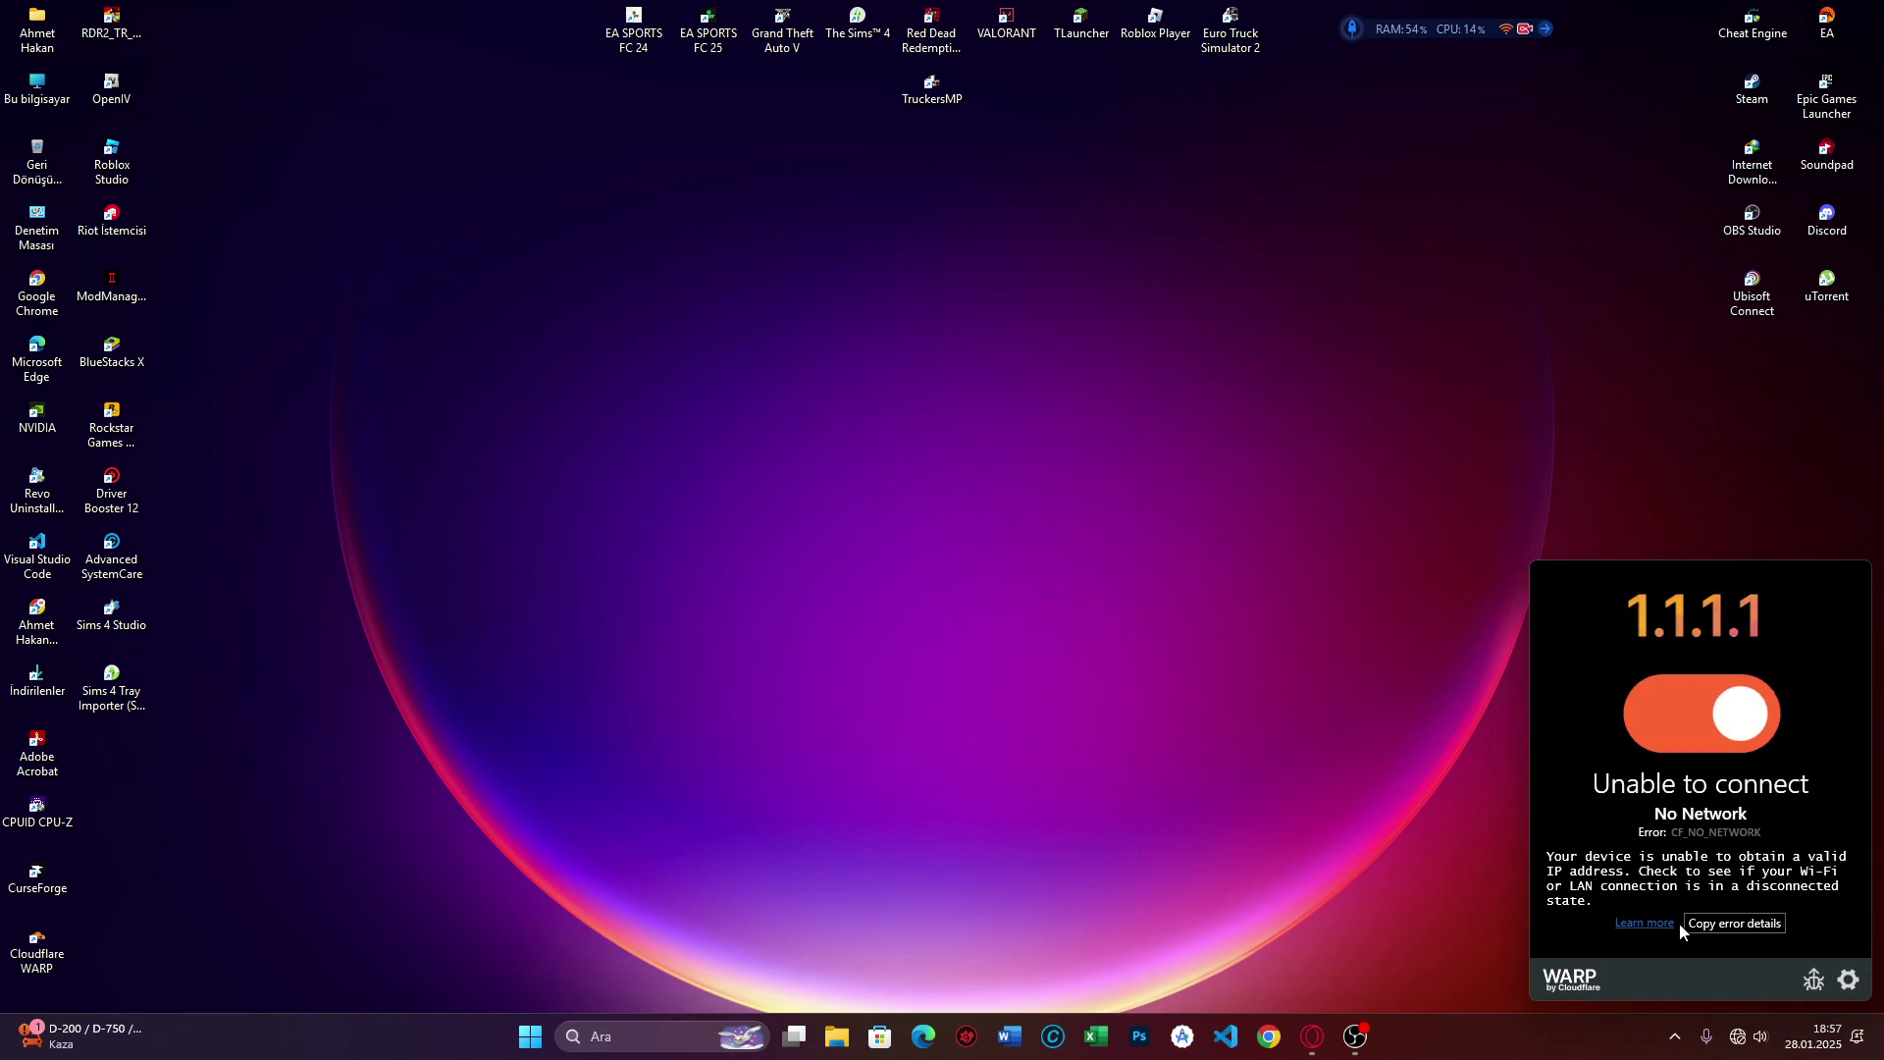
pyautogui.moveTo(1313, 1049)
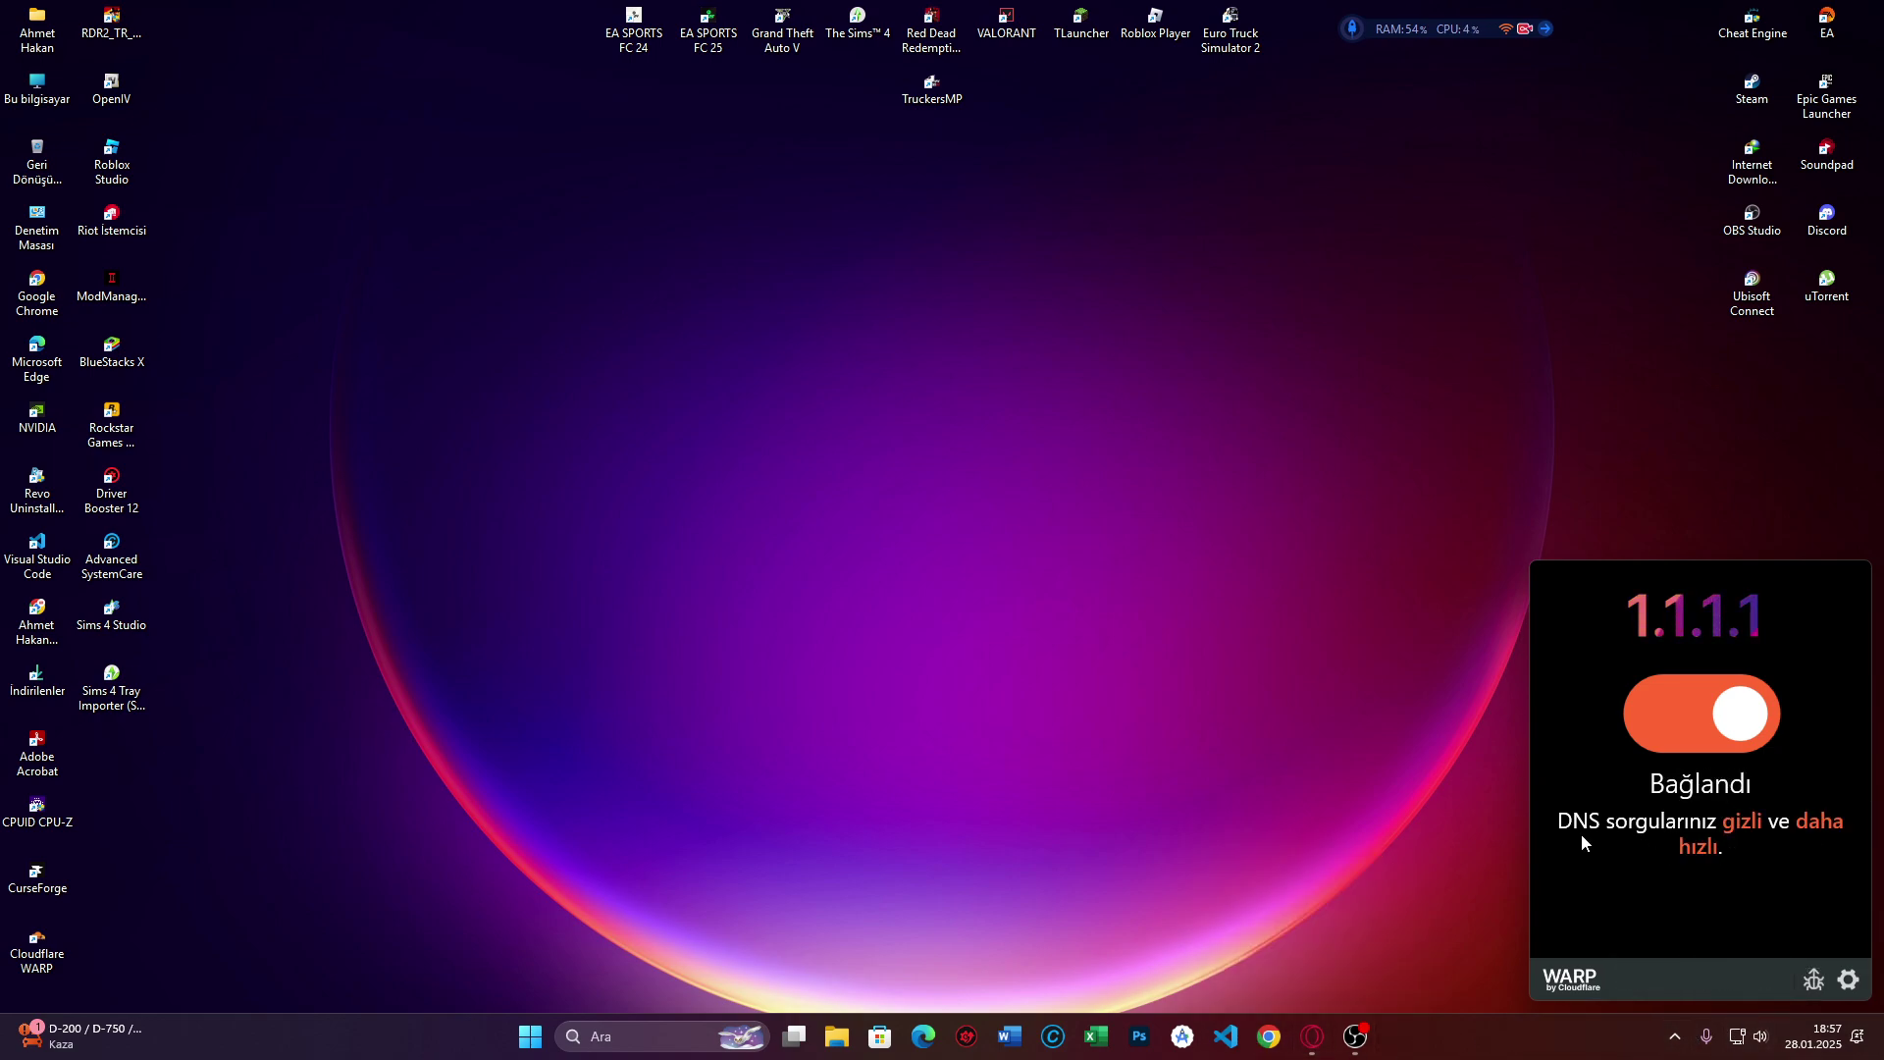
# - Disconnect from 1.1.1.1 and switch the connection mode to WARP özellikli 1.1.1.1
pyautogui.click(1708, 746)
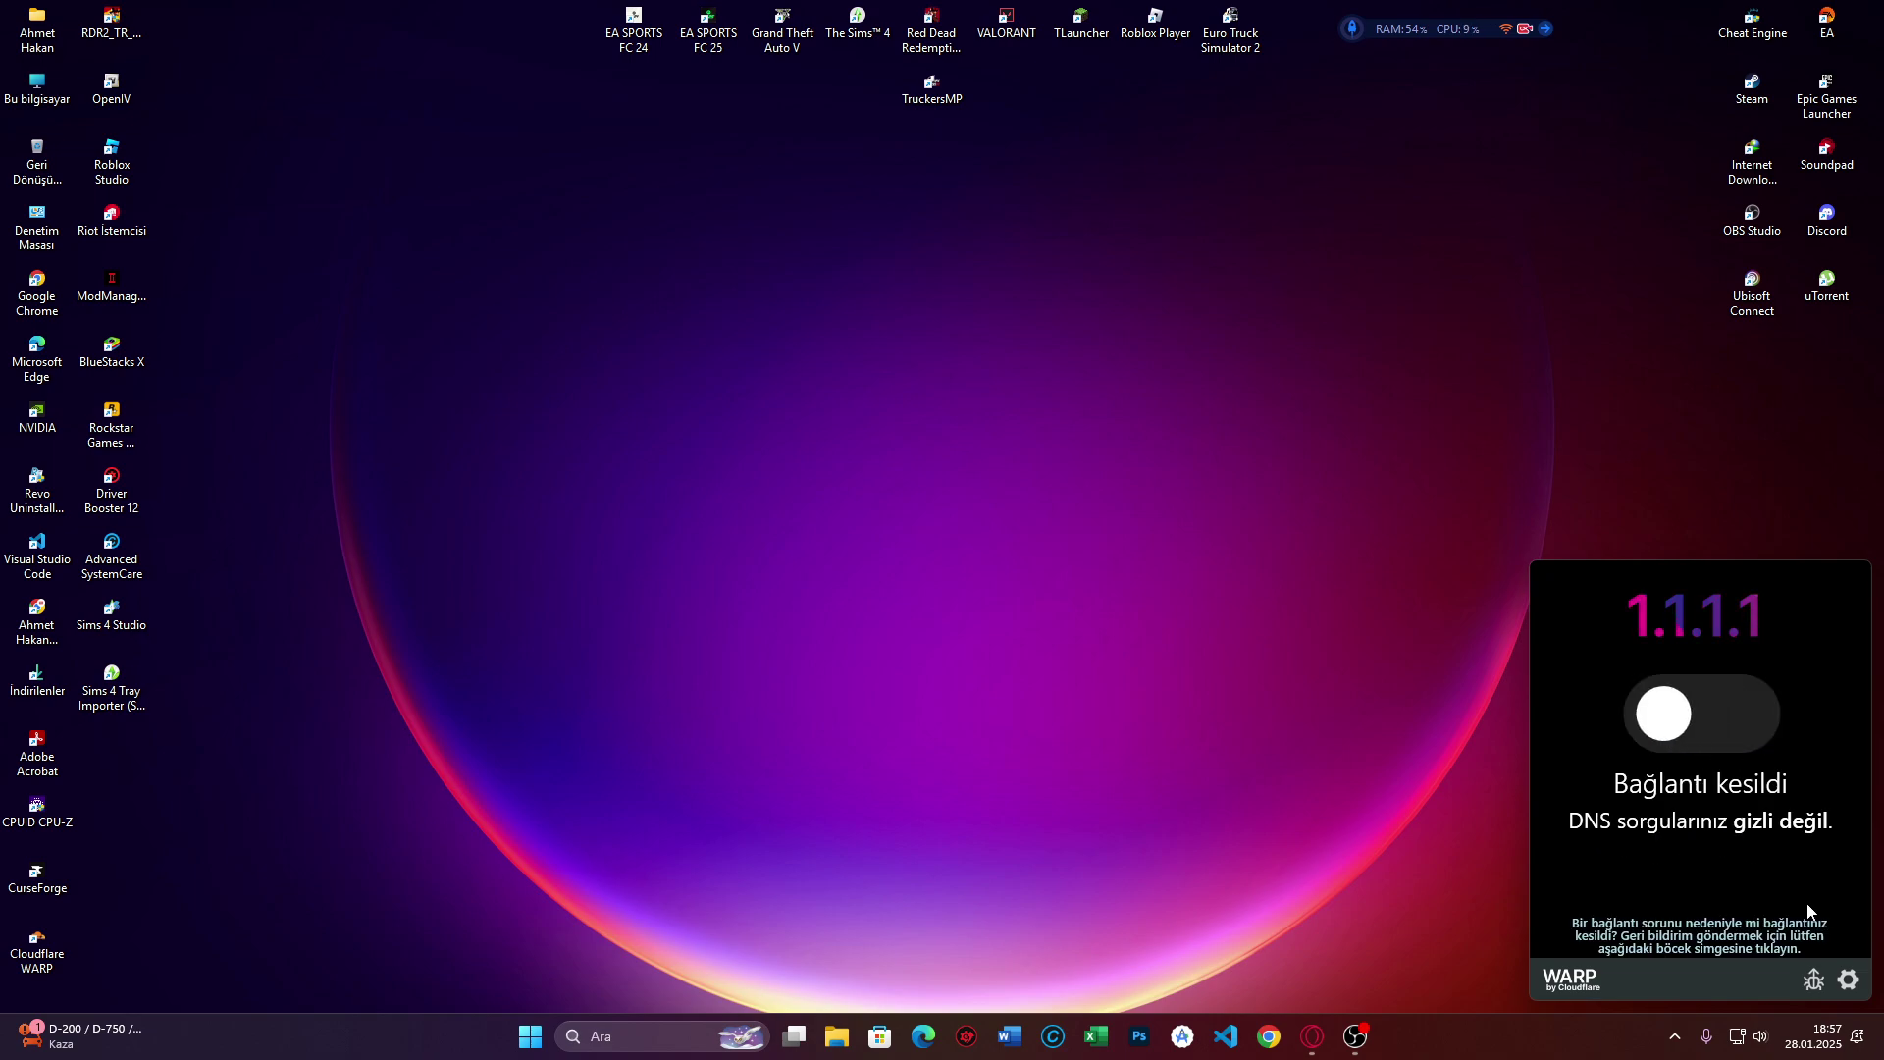
pyautogui.click(1849, 980)
pyautogui.click(1697, 861)
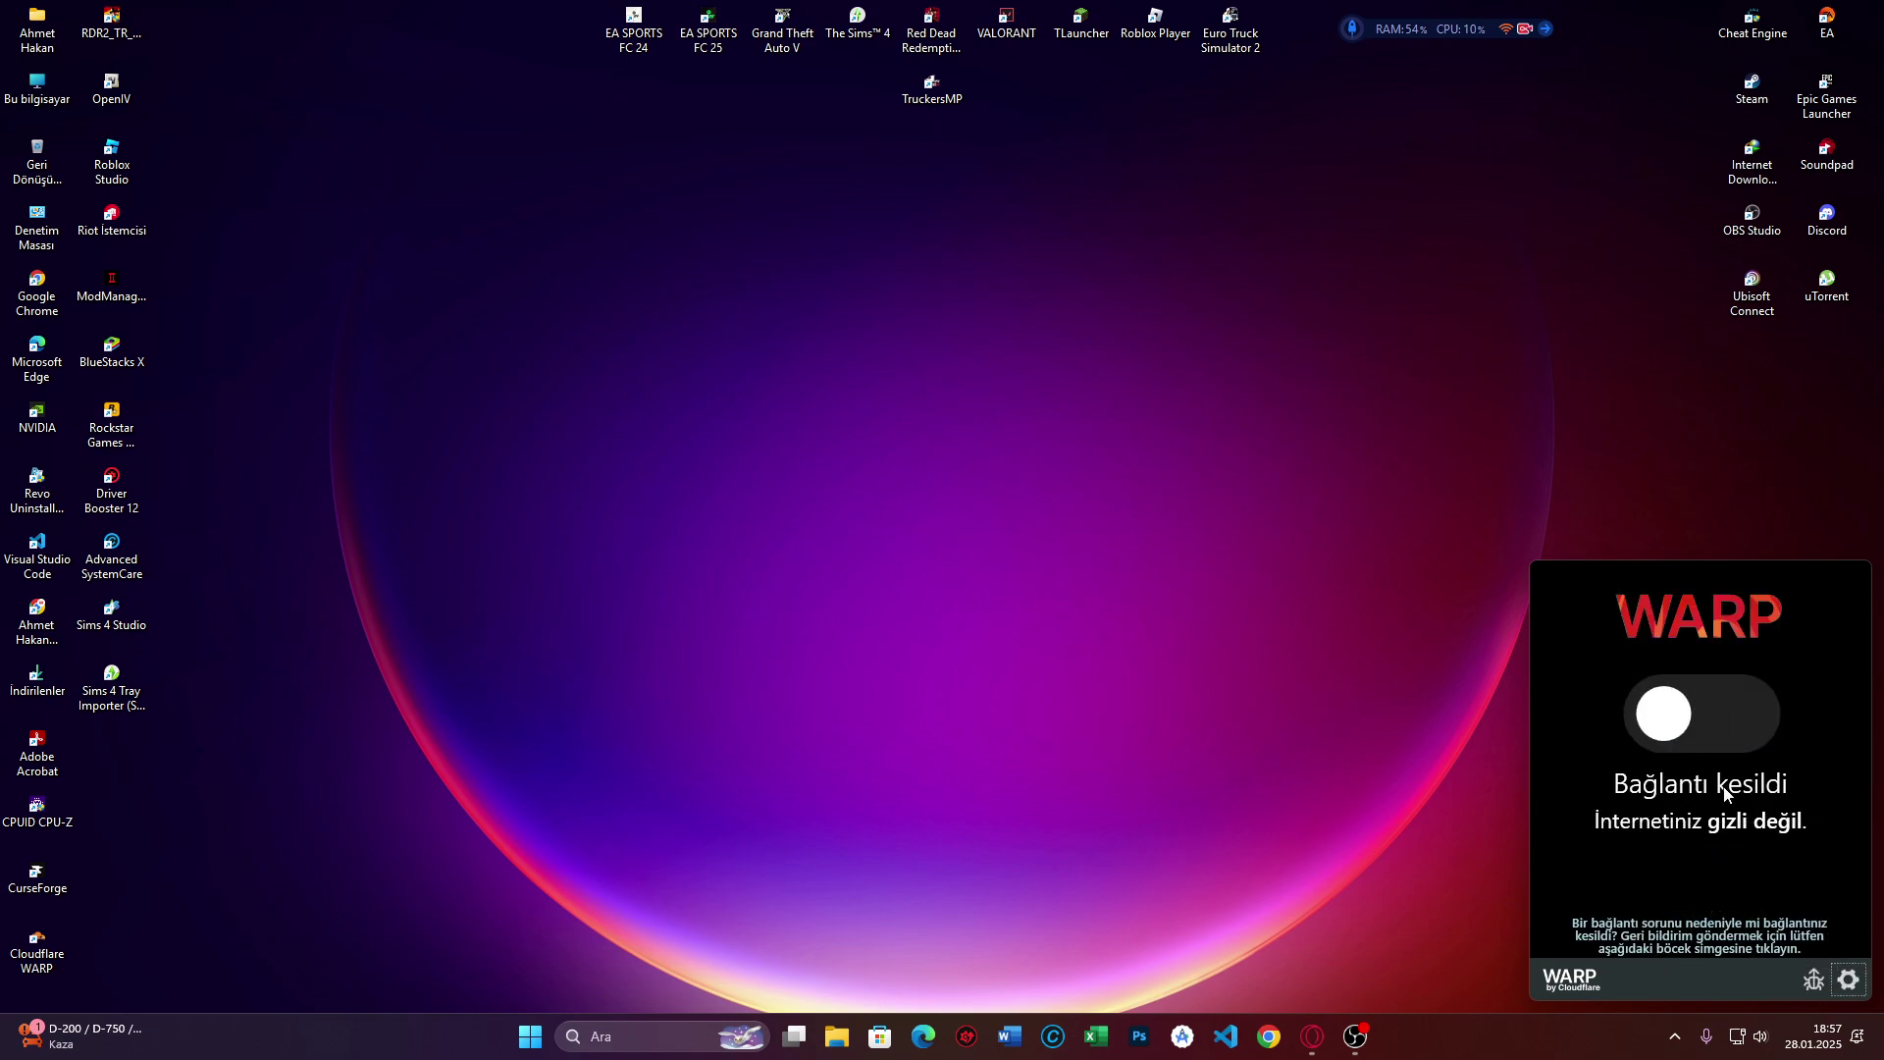
# - Open the WARP preferences and examine the connection settings, including the DNS protocol and 1.1.1.1 for Families options
pyautogui.click(1845, 975)
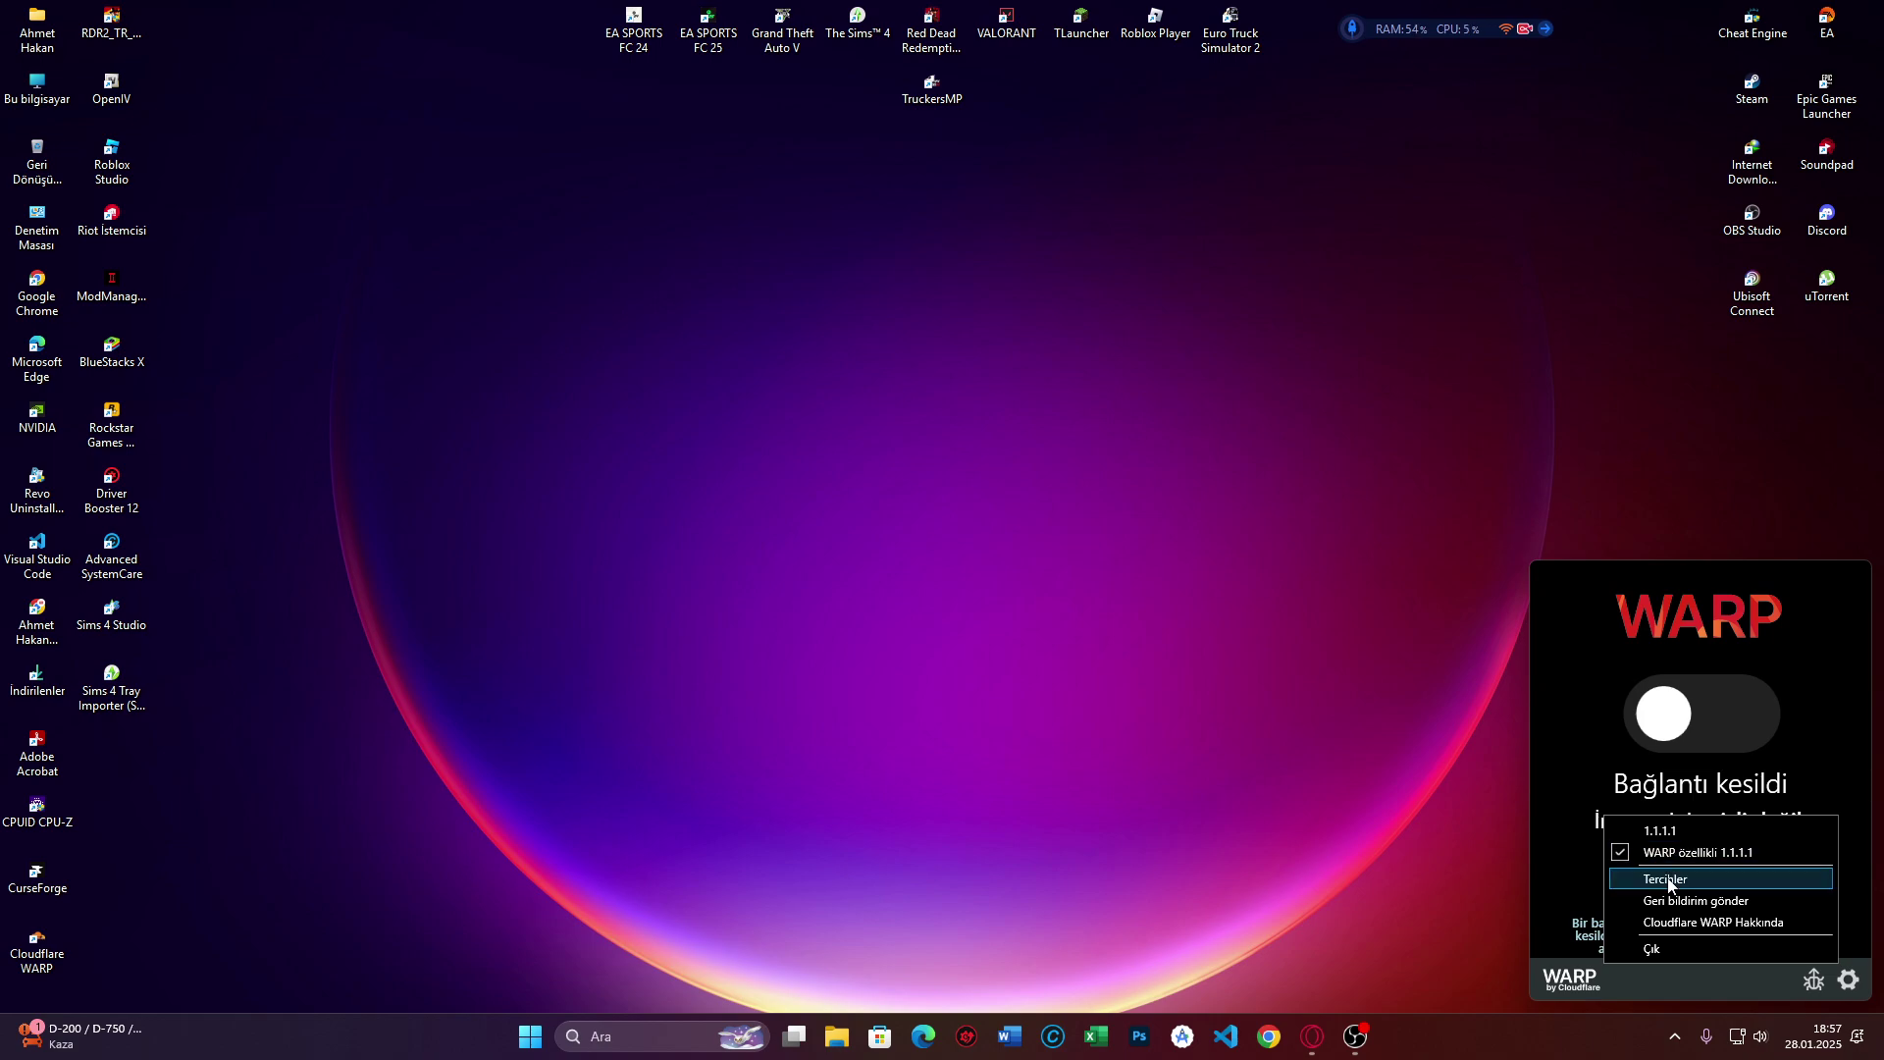
pyautogui.click(1672, 880)
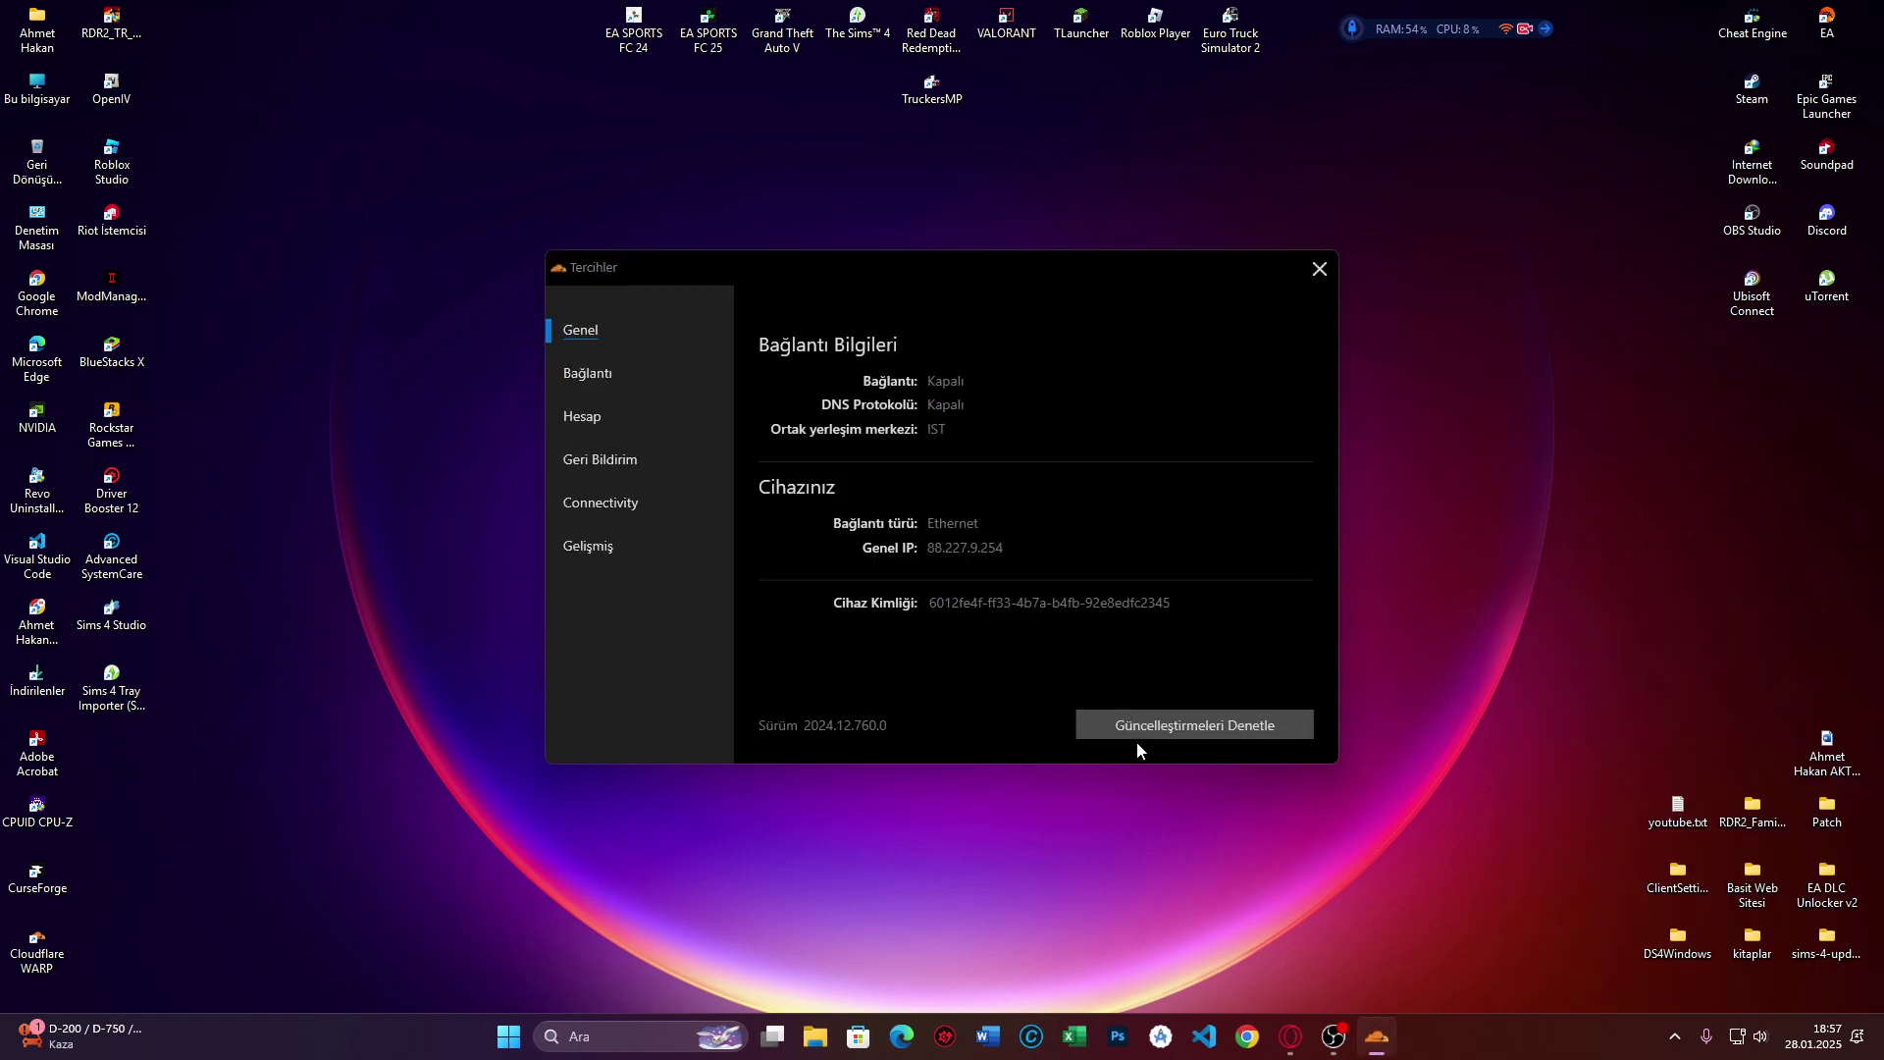
pyautogui.click(670, 382)
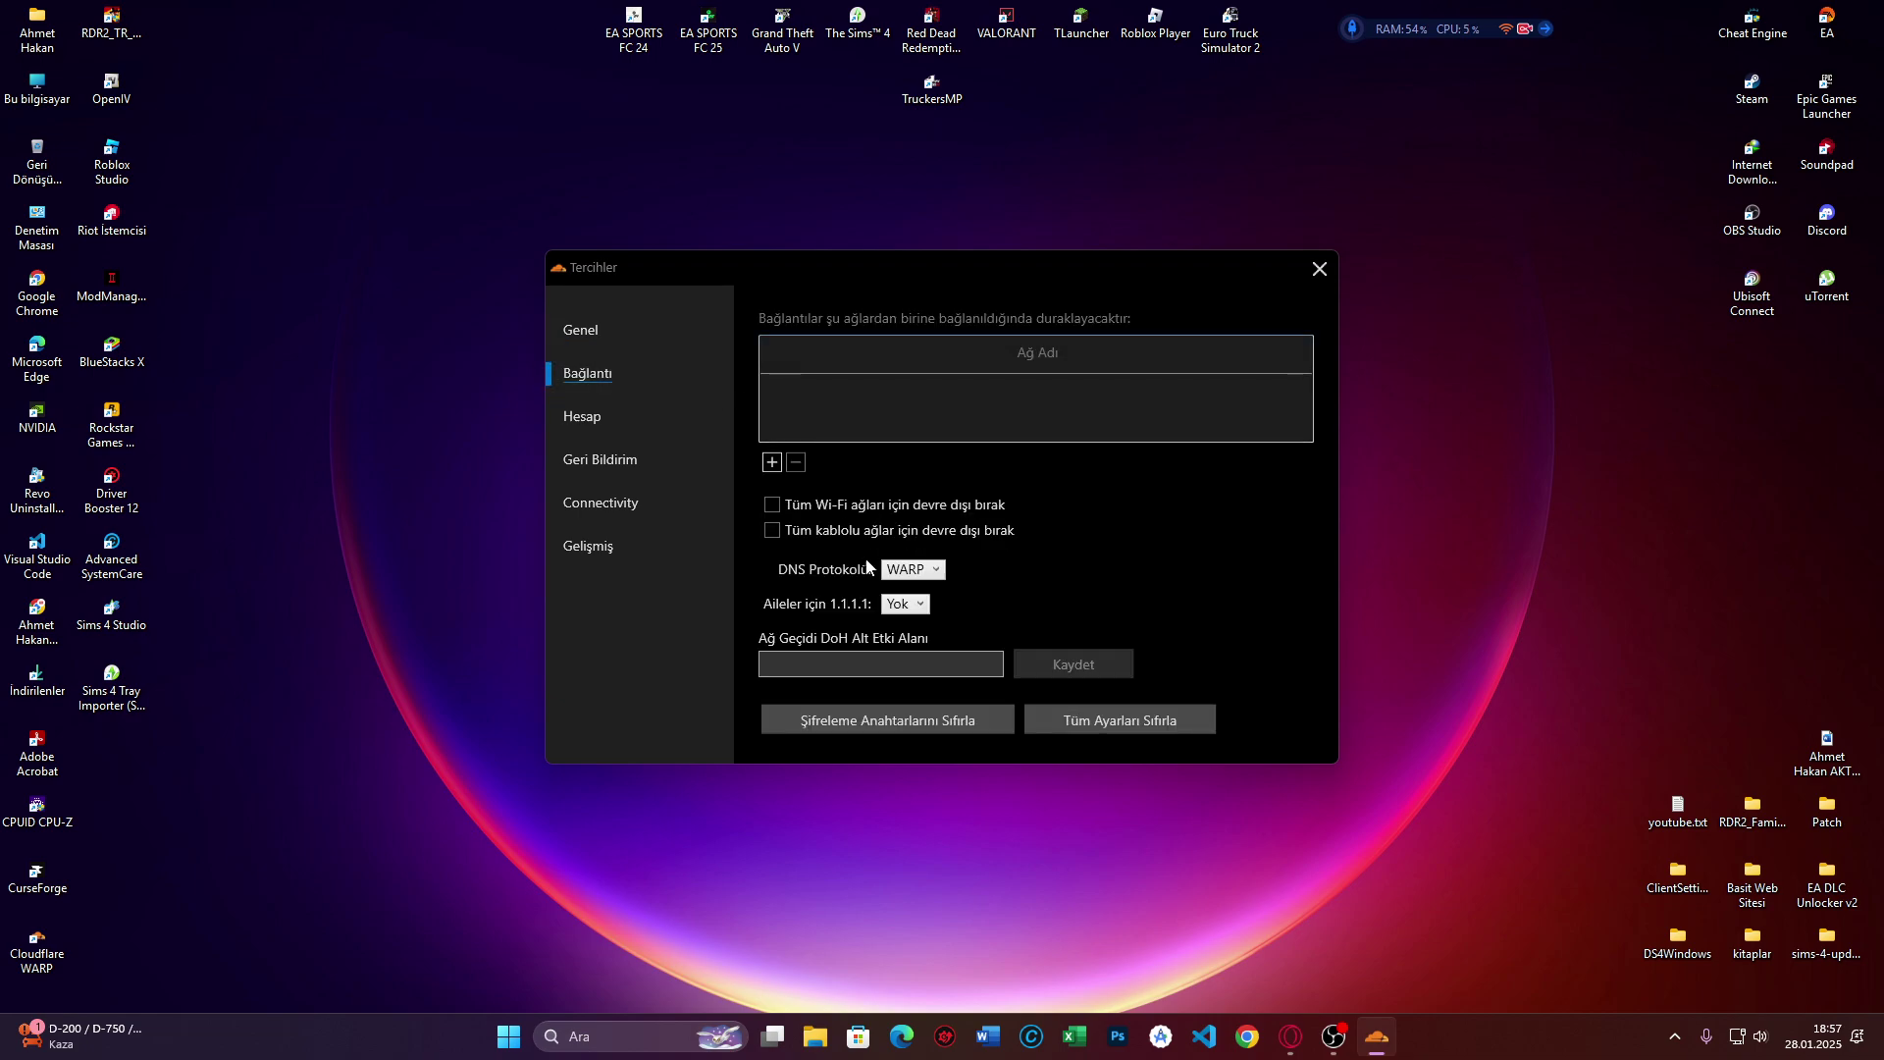
pyautogui.click(903, 577)
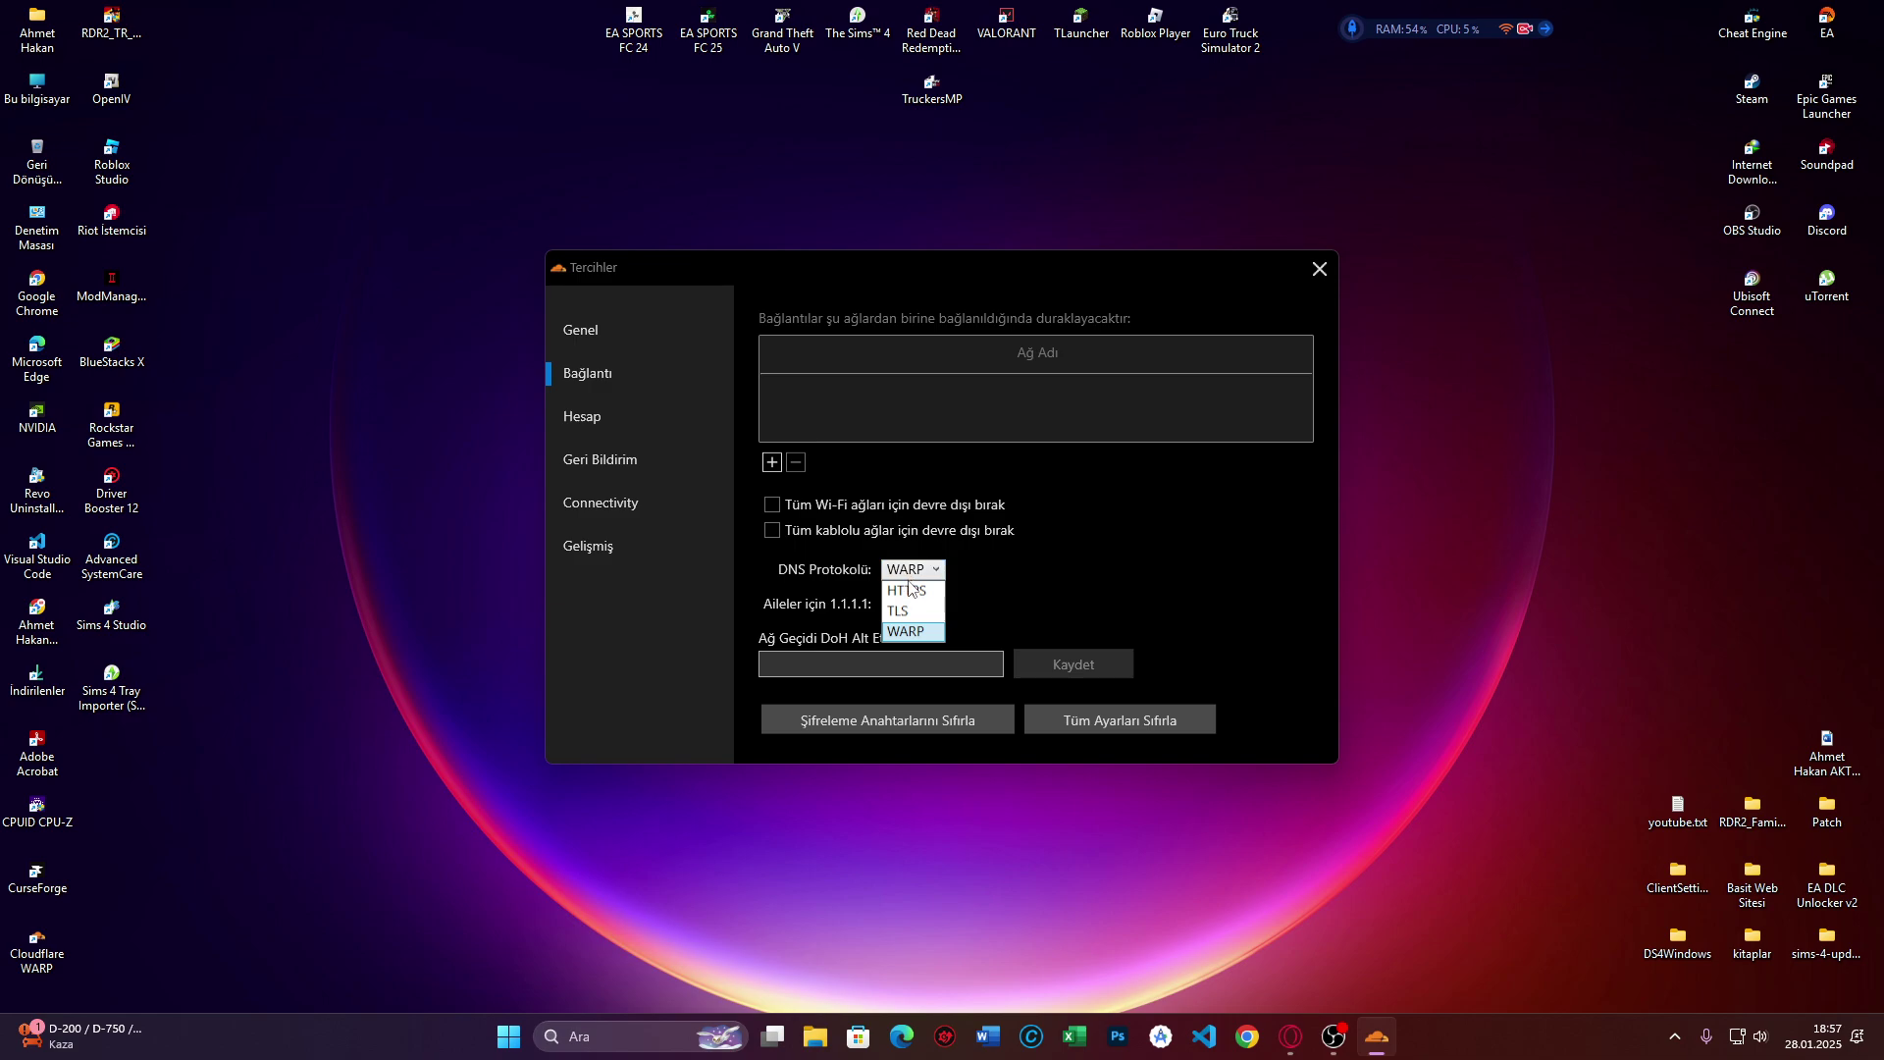
pyautogui.click(888, 606)
pyautogui.click(891, 605)
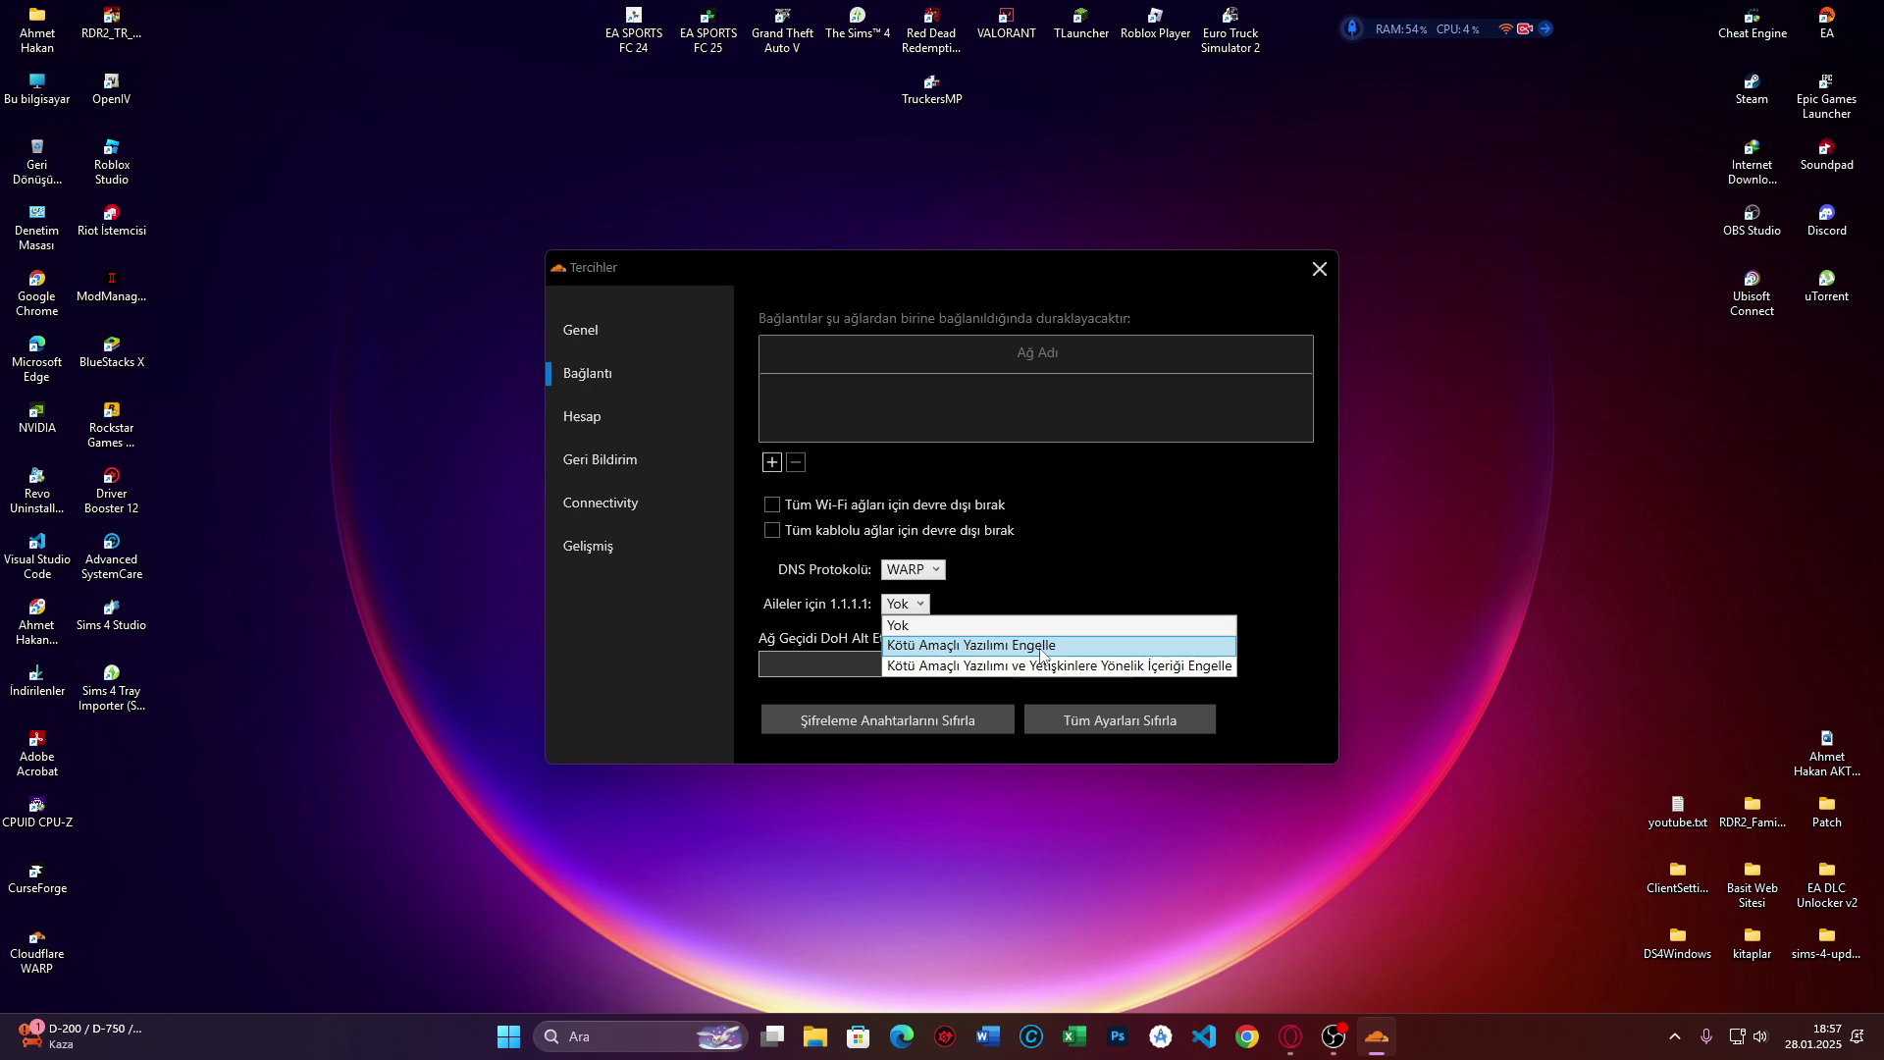
pyautogui.click(1032, 579)
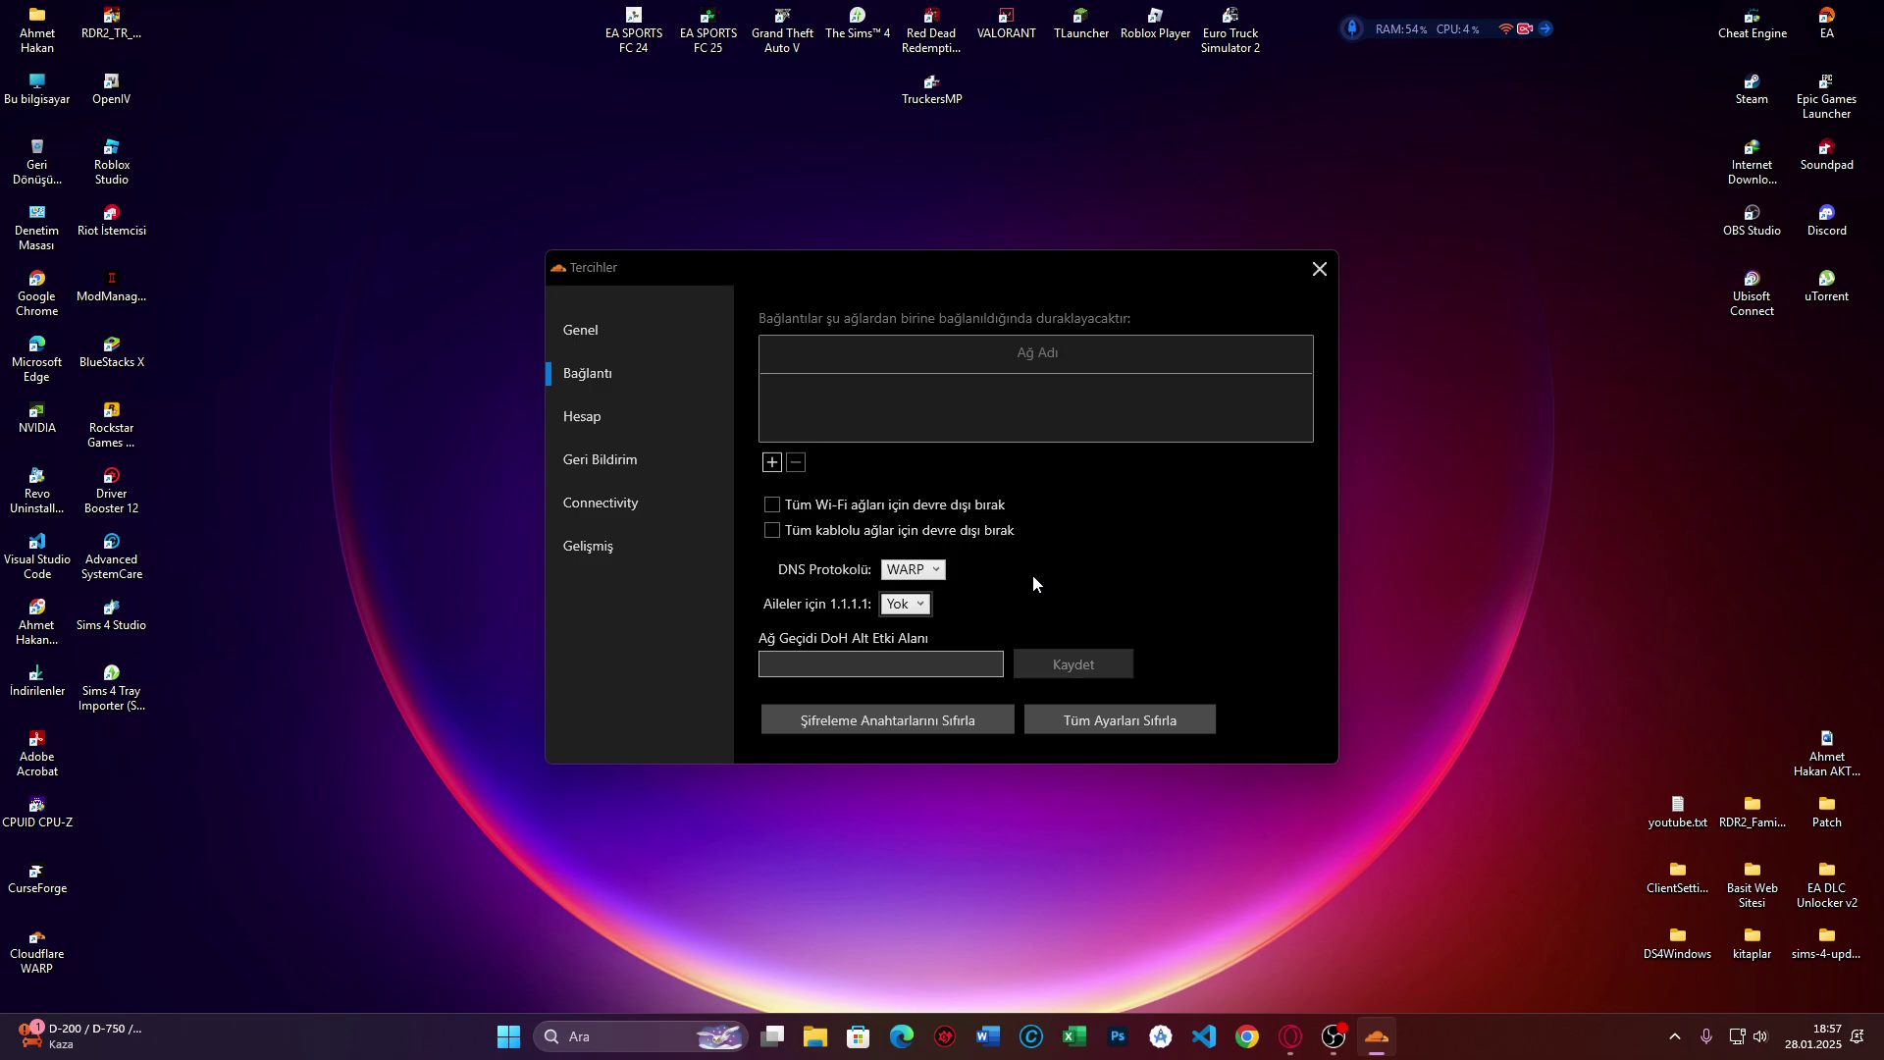
pyautogui.click(919, 605)
# - Review the account, feedback and connectivity pages of the WARP preferences
pyautogui.click(585, 420)
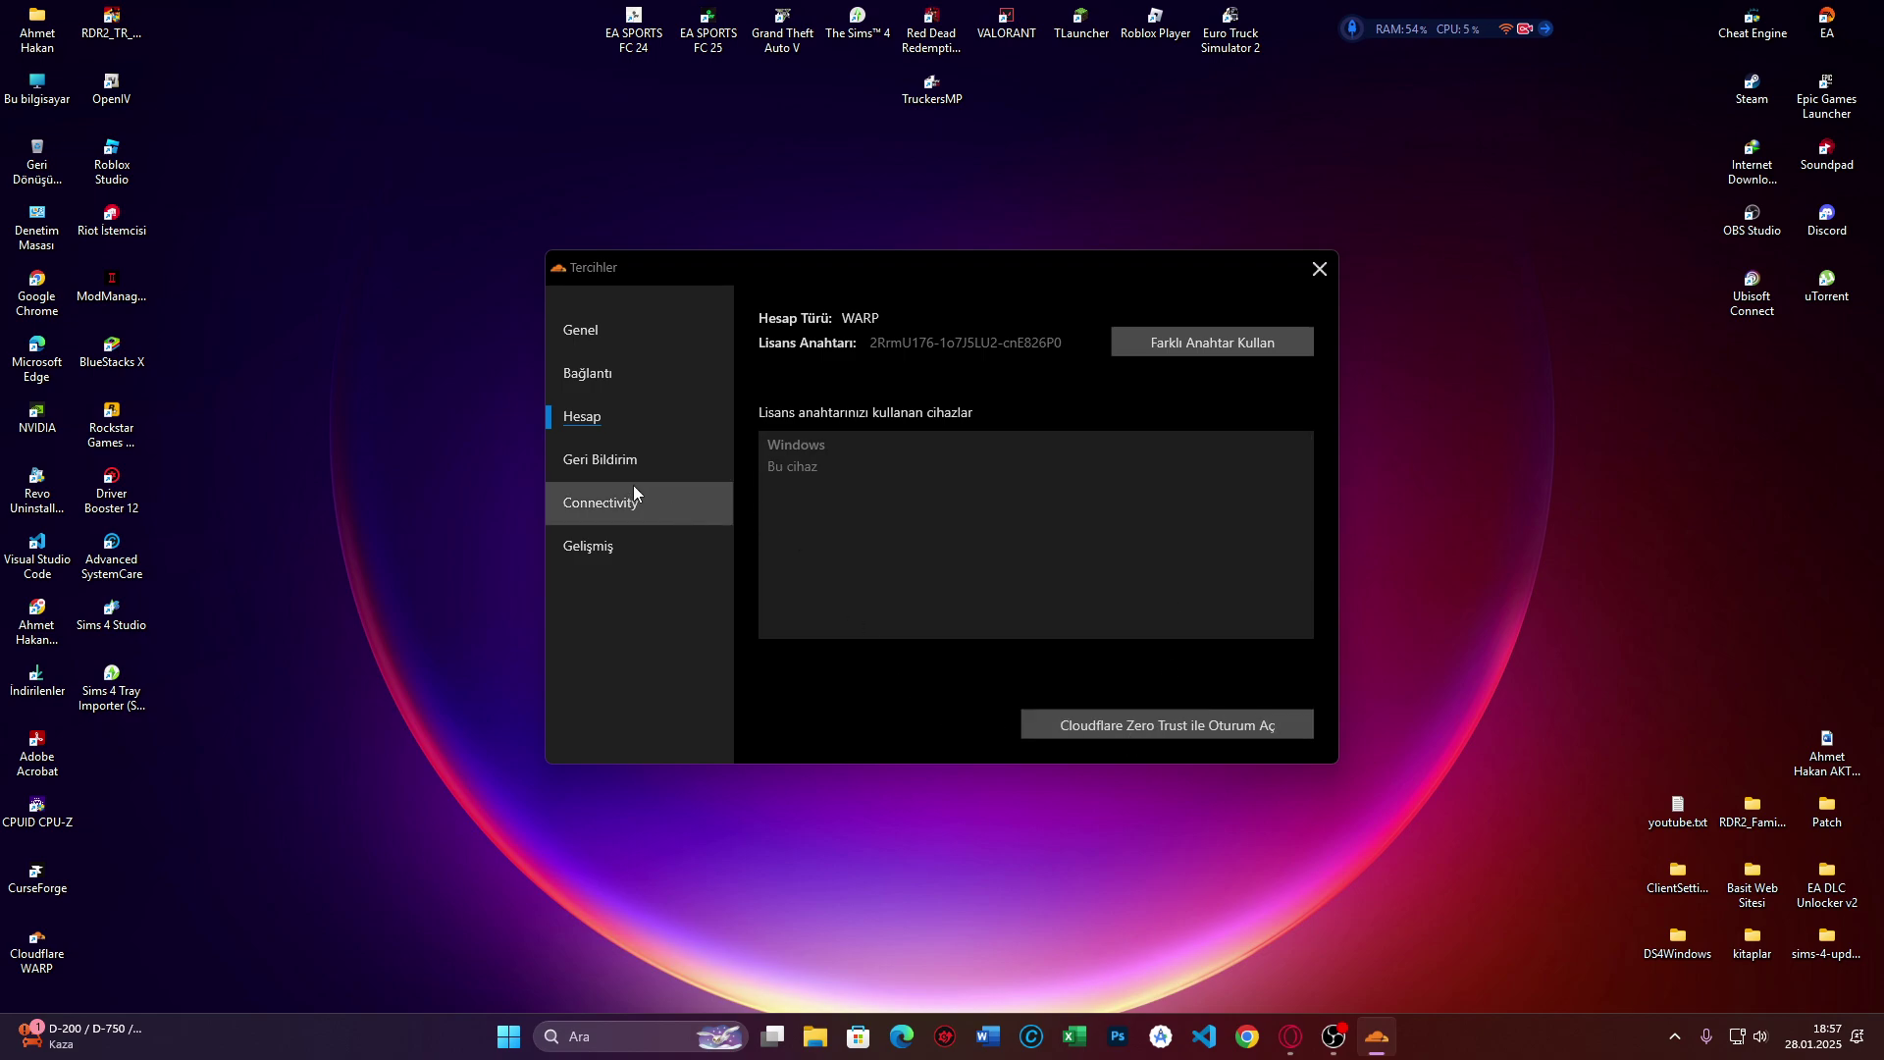
pyautogui.click(606, 459)
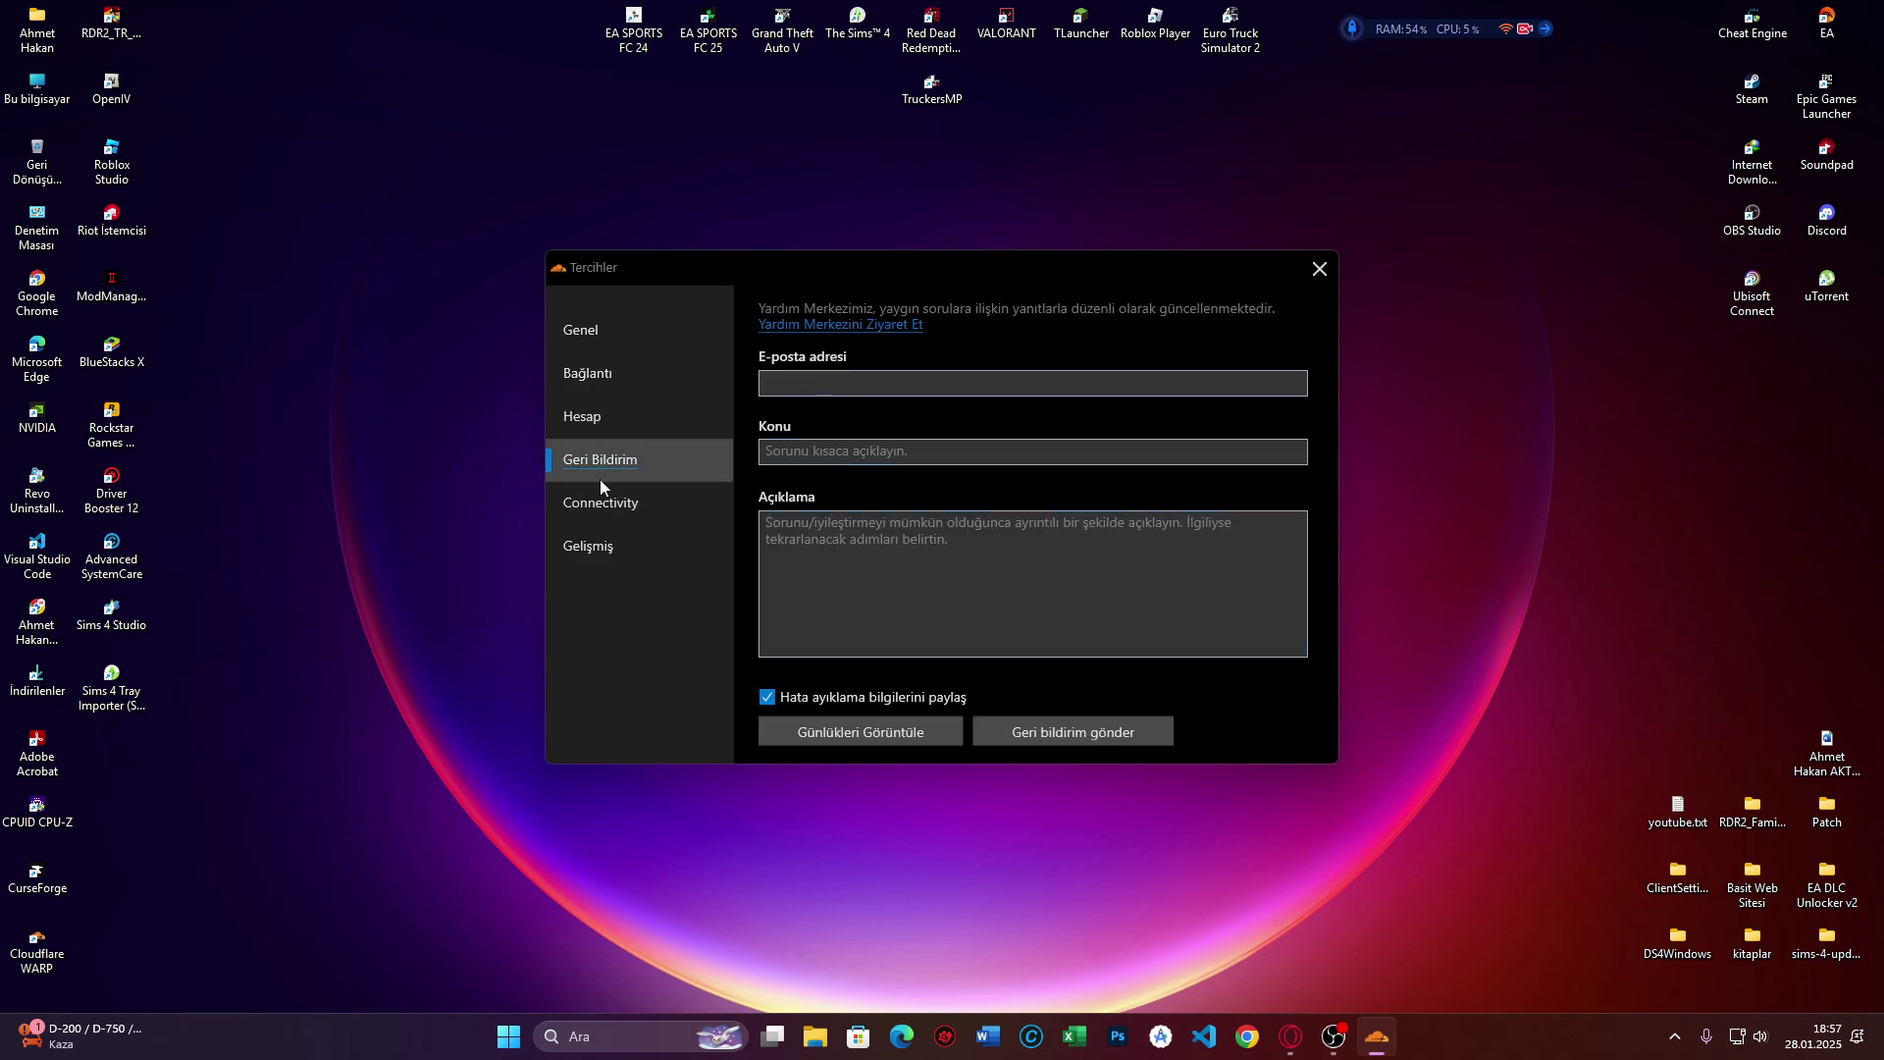
pyautogui.click(608, 507)
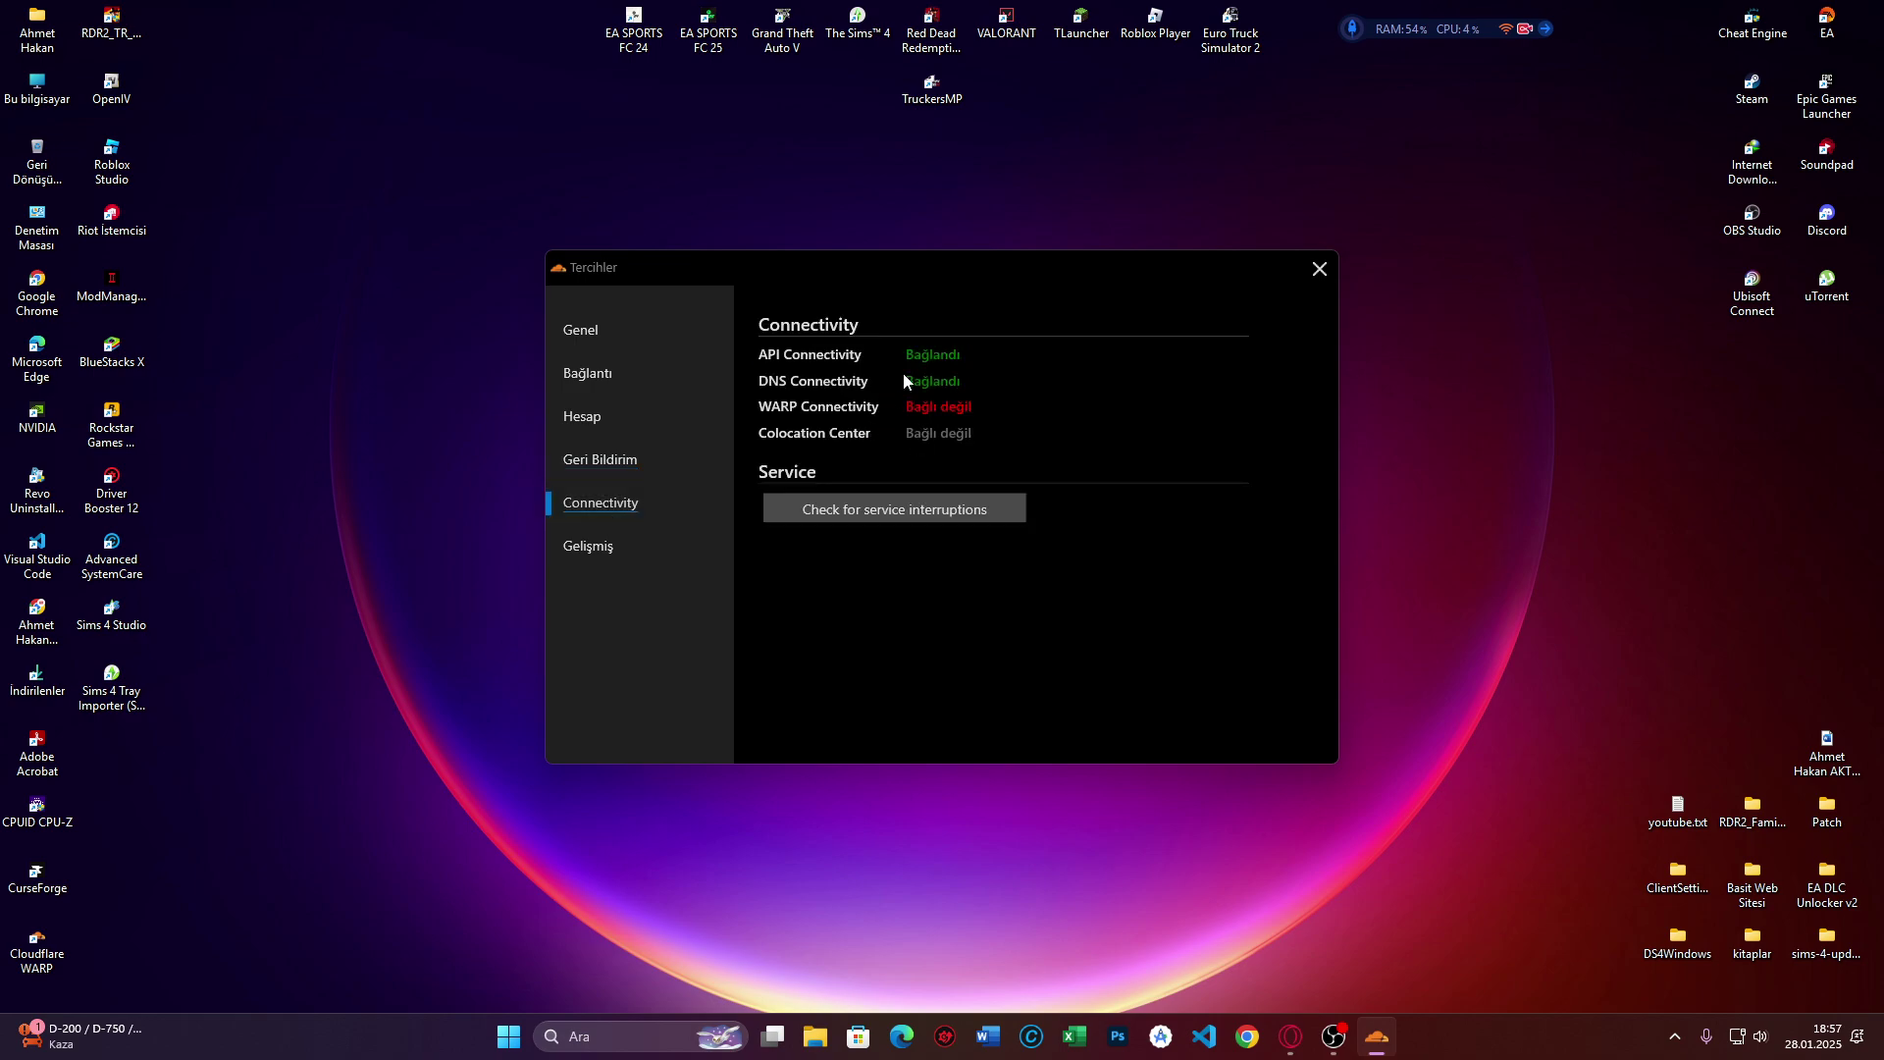
# - Enrol in the beta program in the advanced preferences, confirm the prompt and close the preferences
pyautogui.click(585, 547)
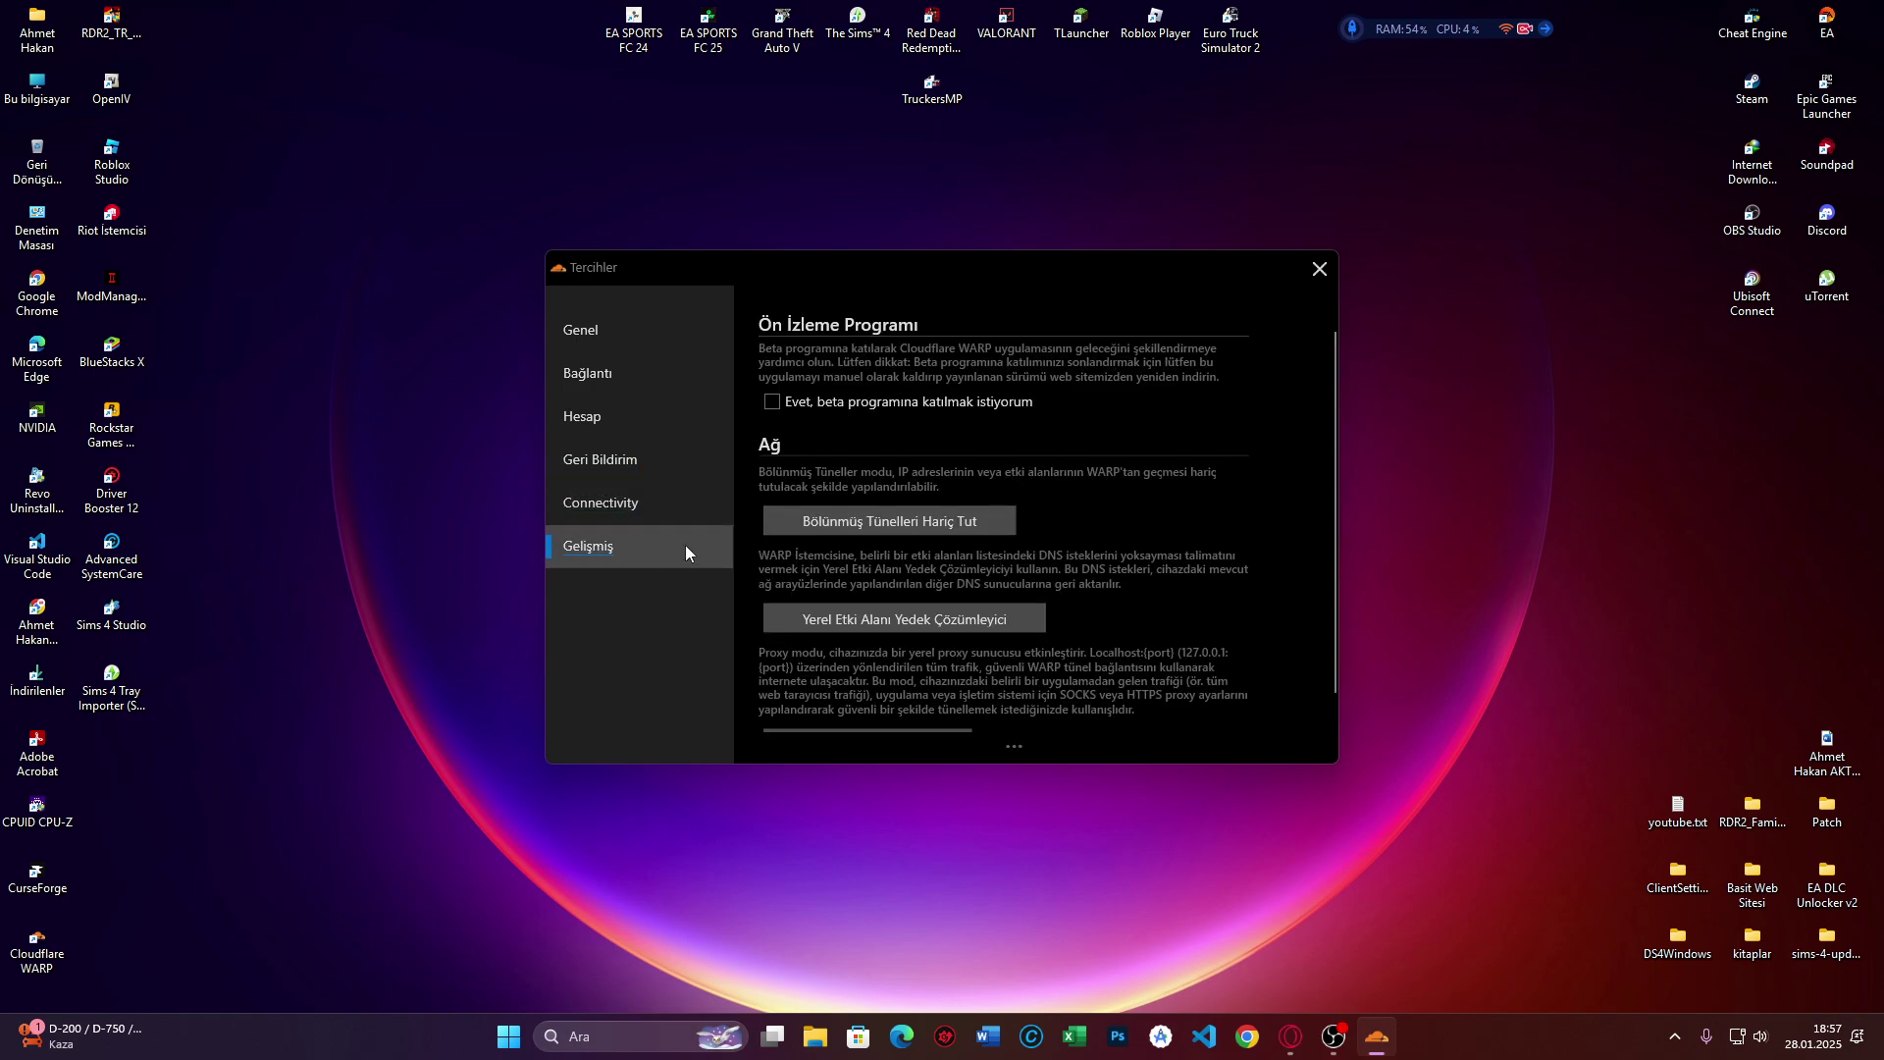
pyautogui.click(775, 401)
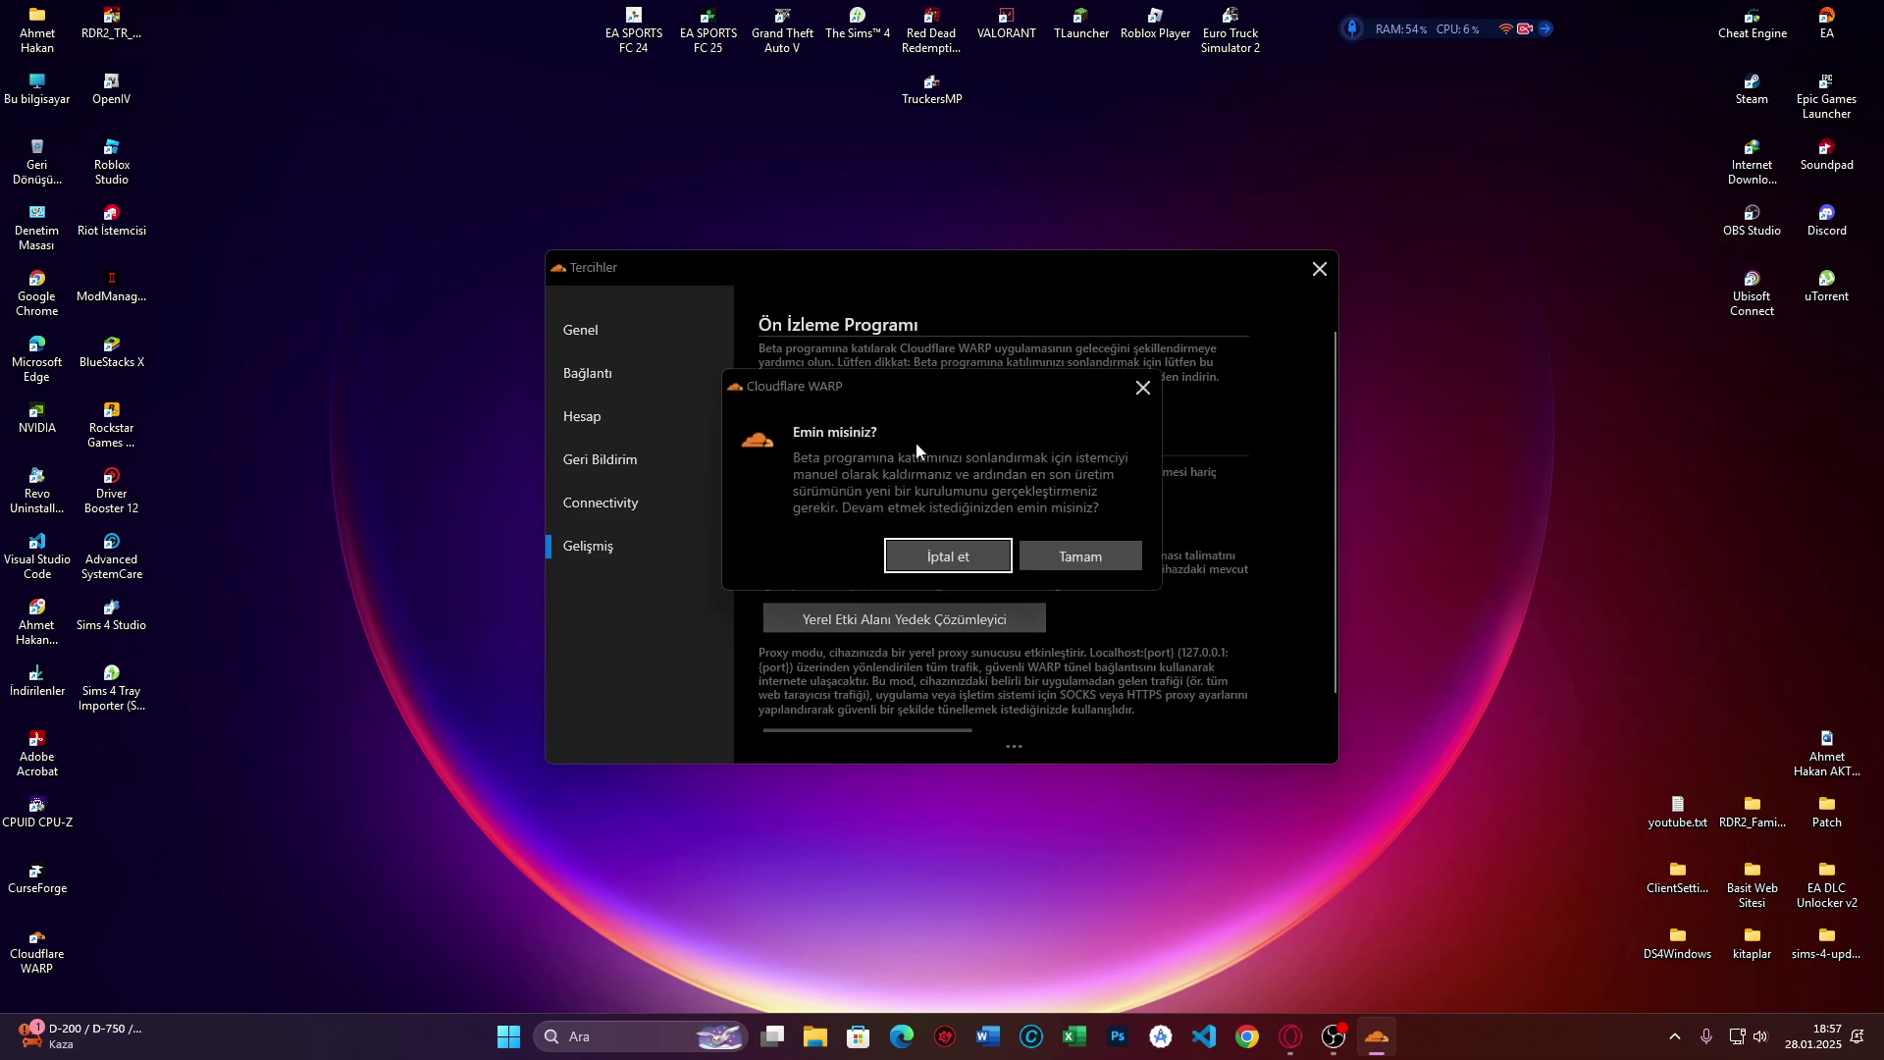
pyautogui.click(1054, 557)
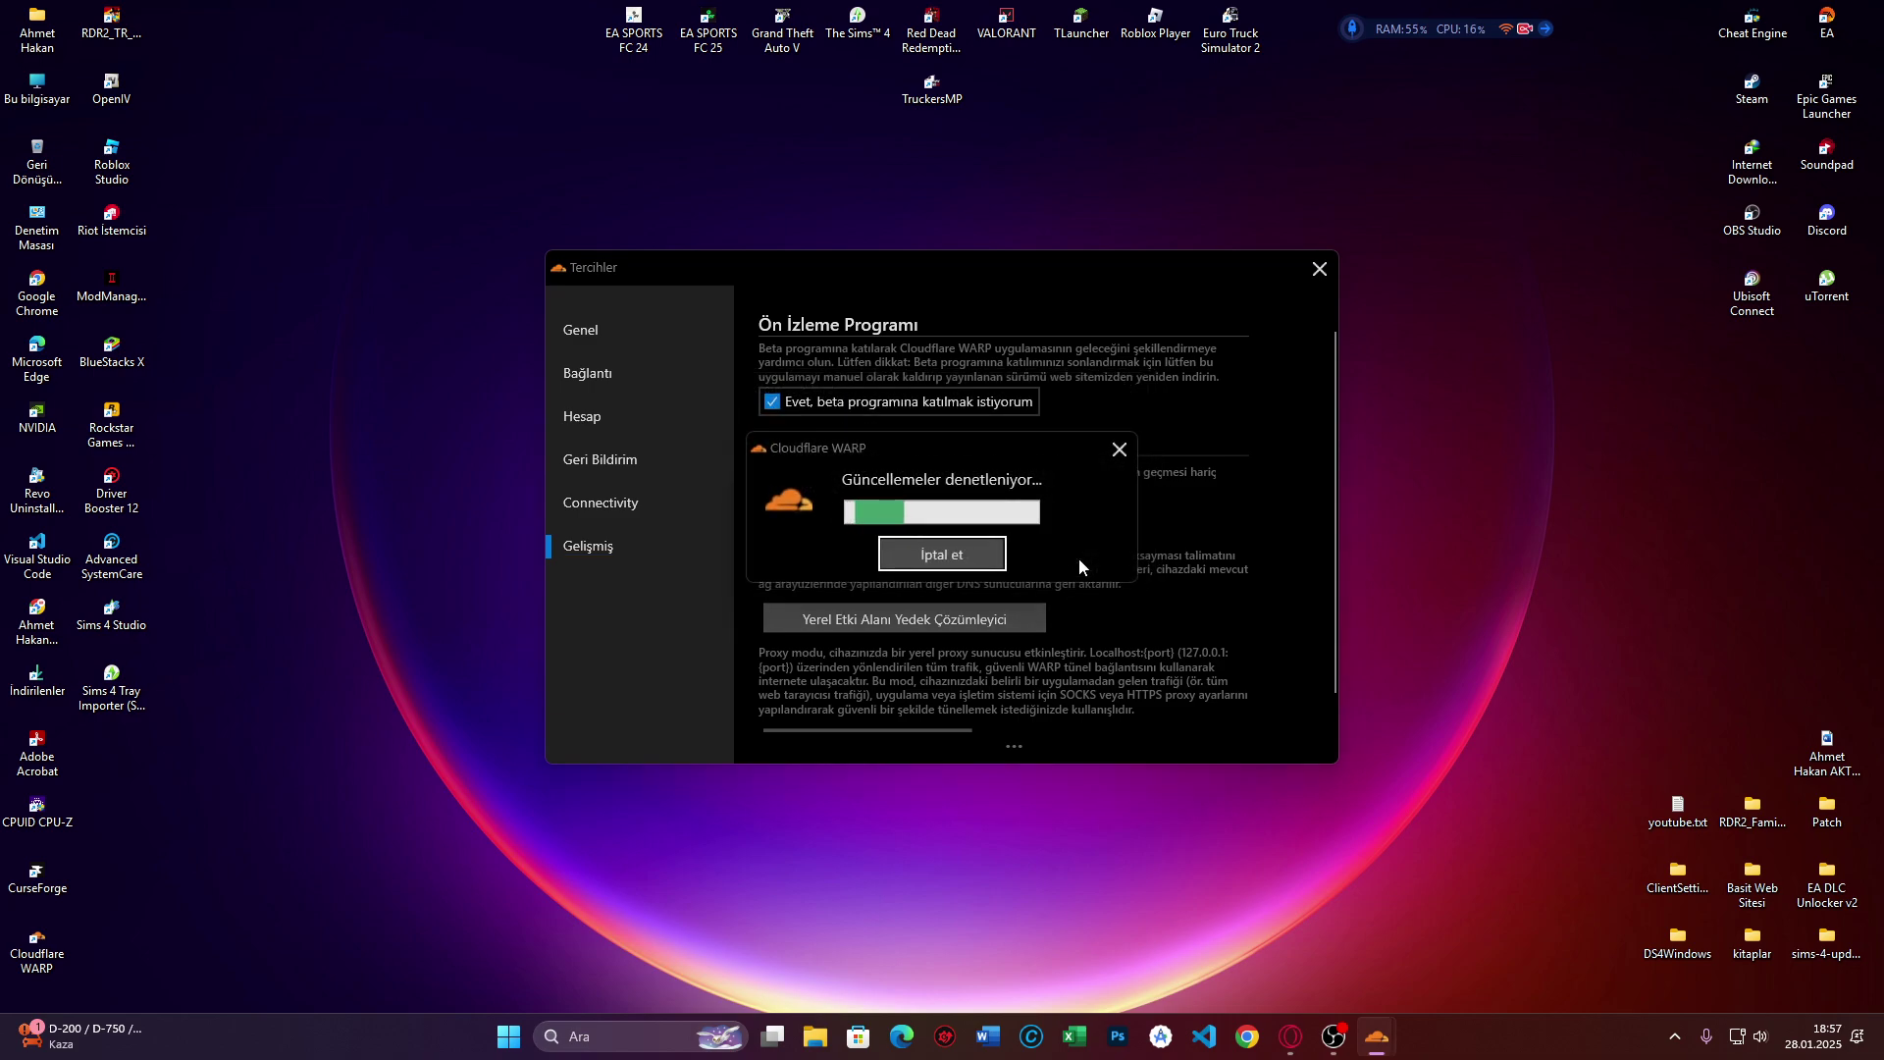
pyautogui.click(981, 522)
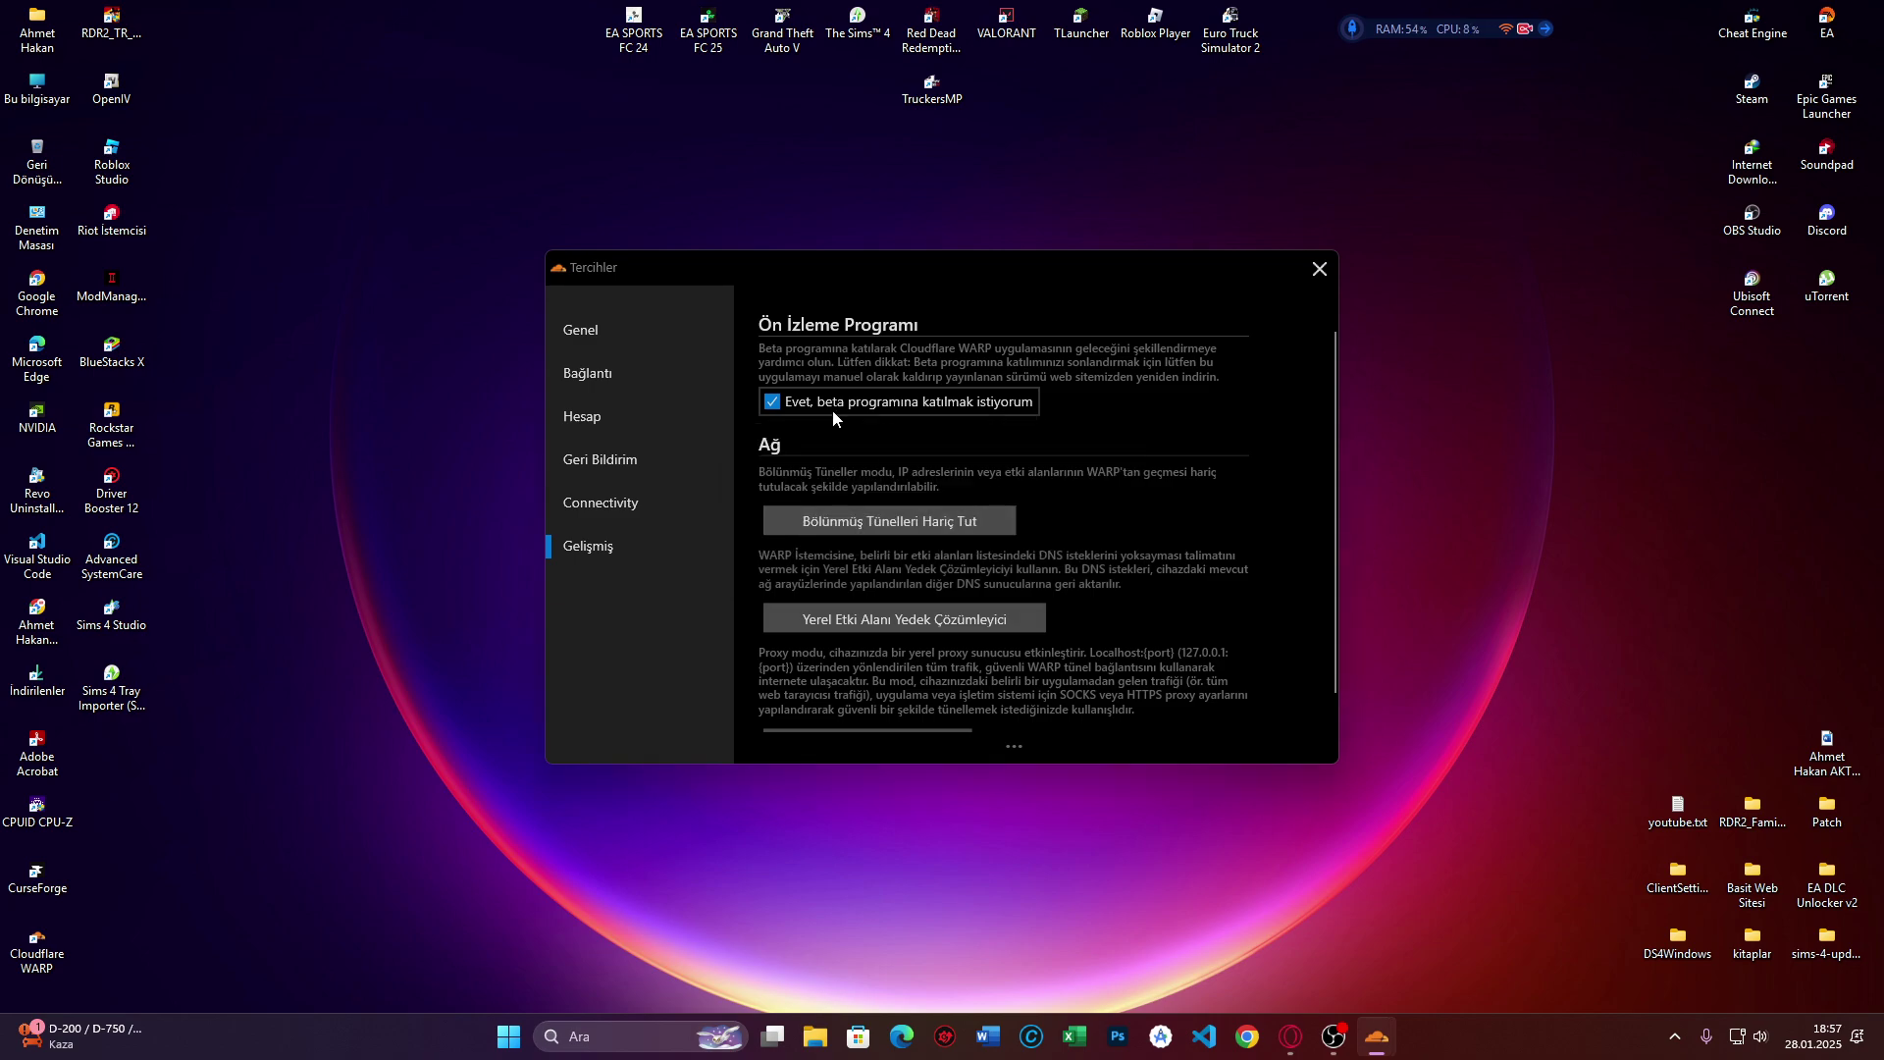
pyautogui.click(616, 336)
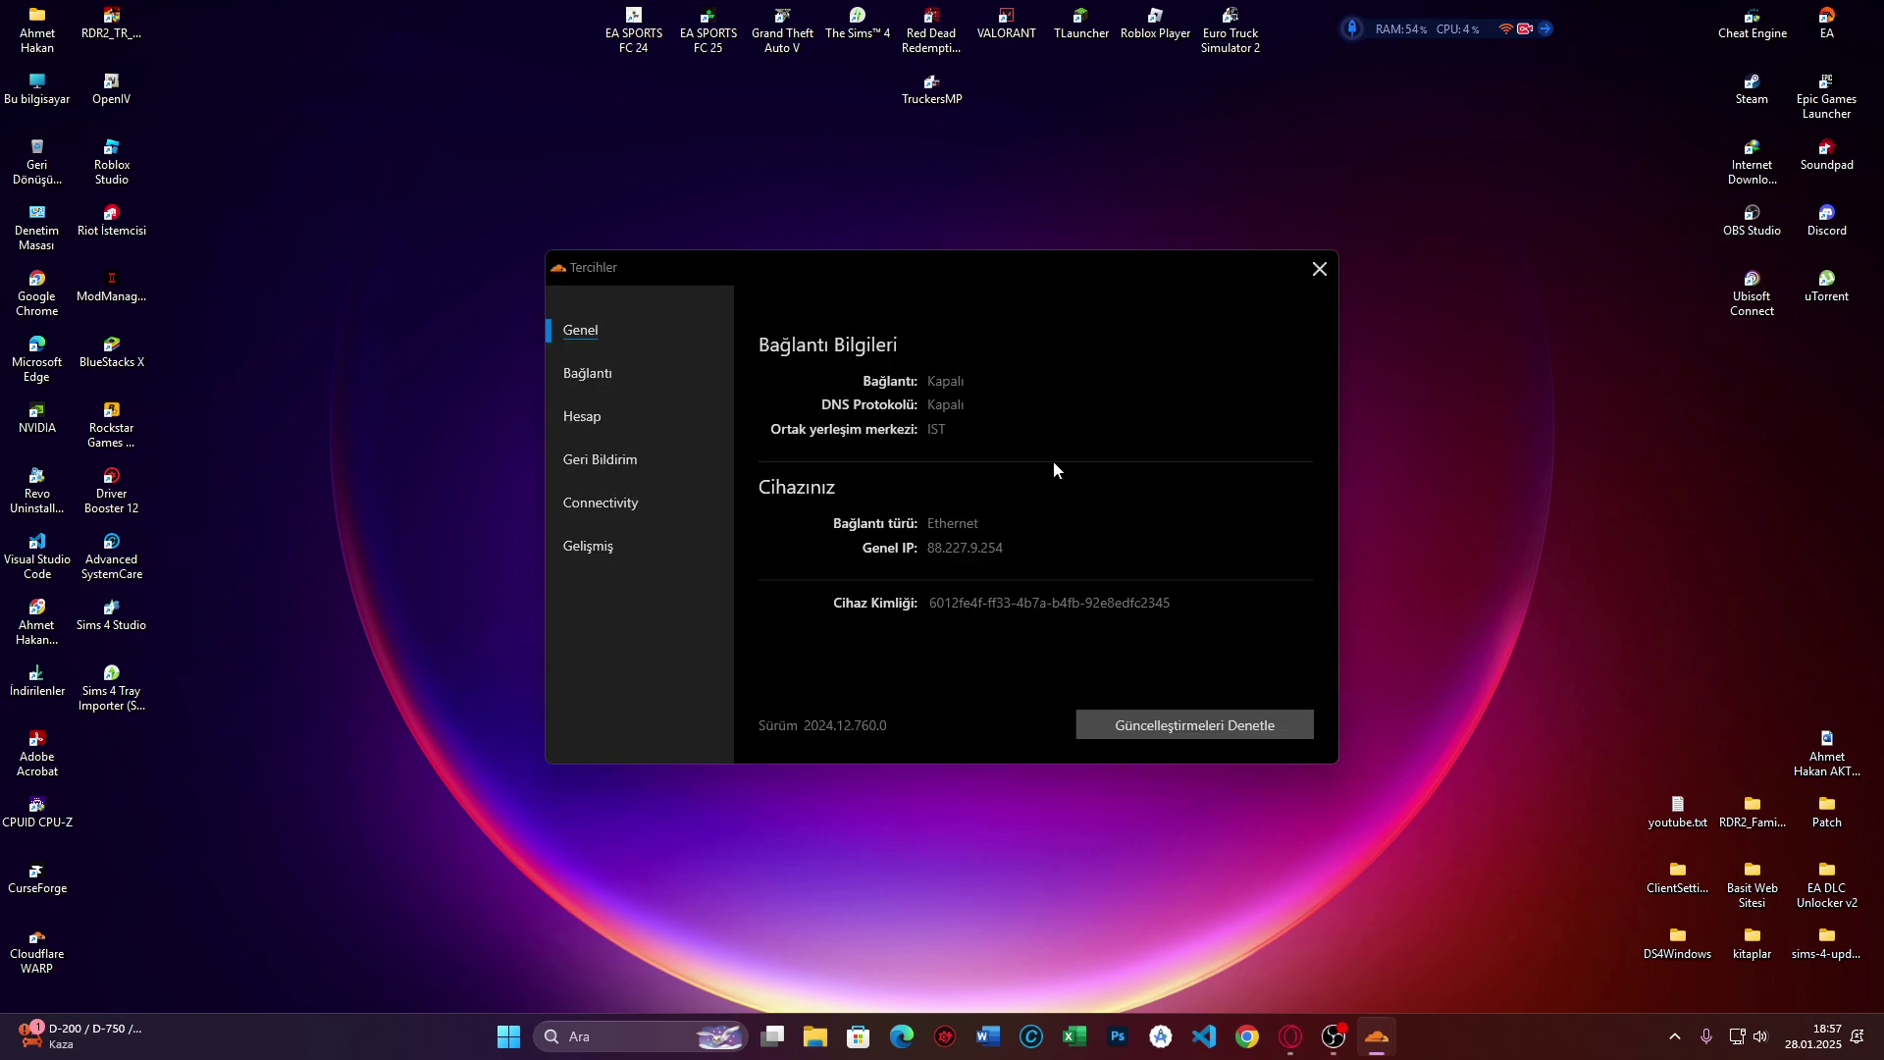
pyautogui.click(1322, 281)
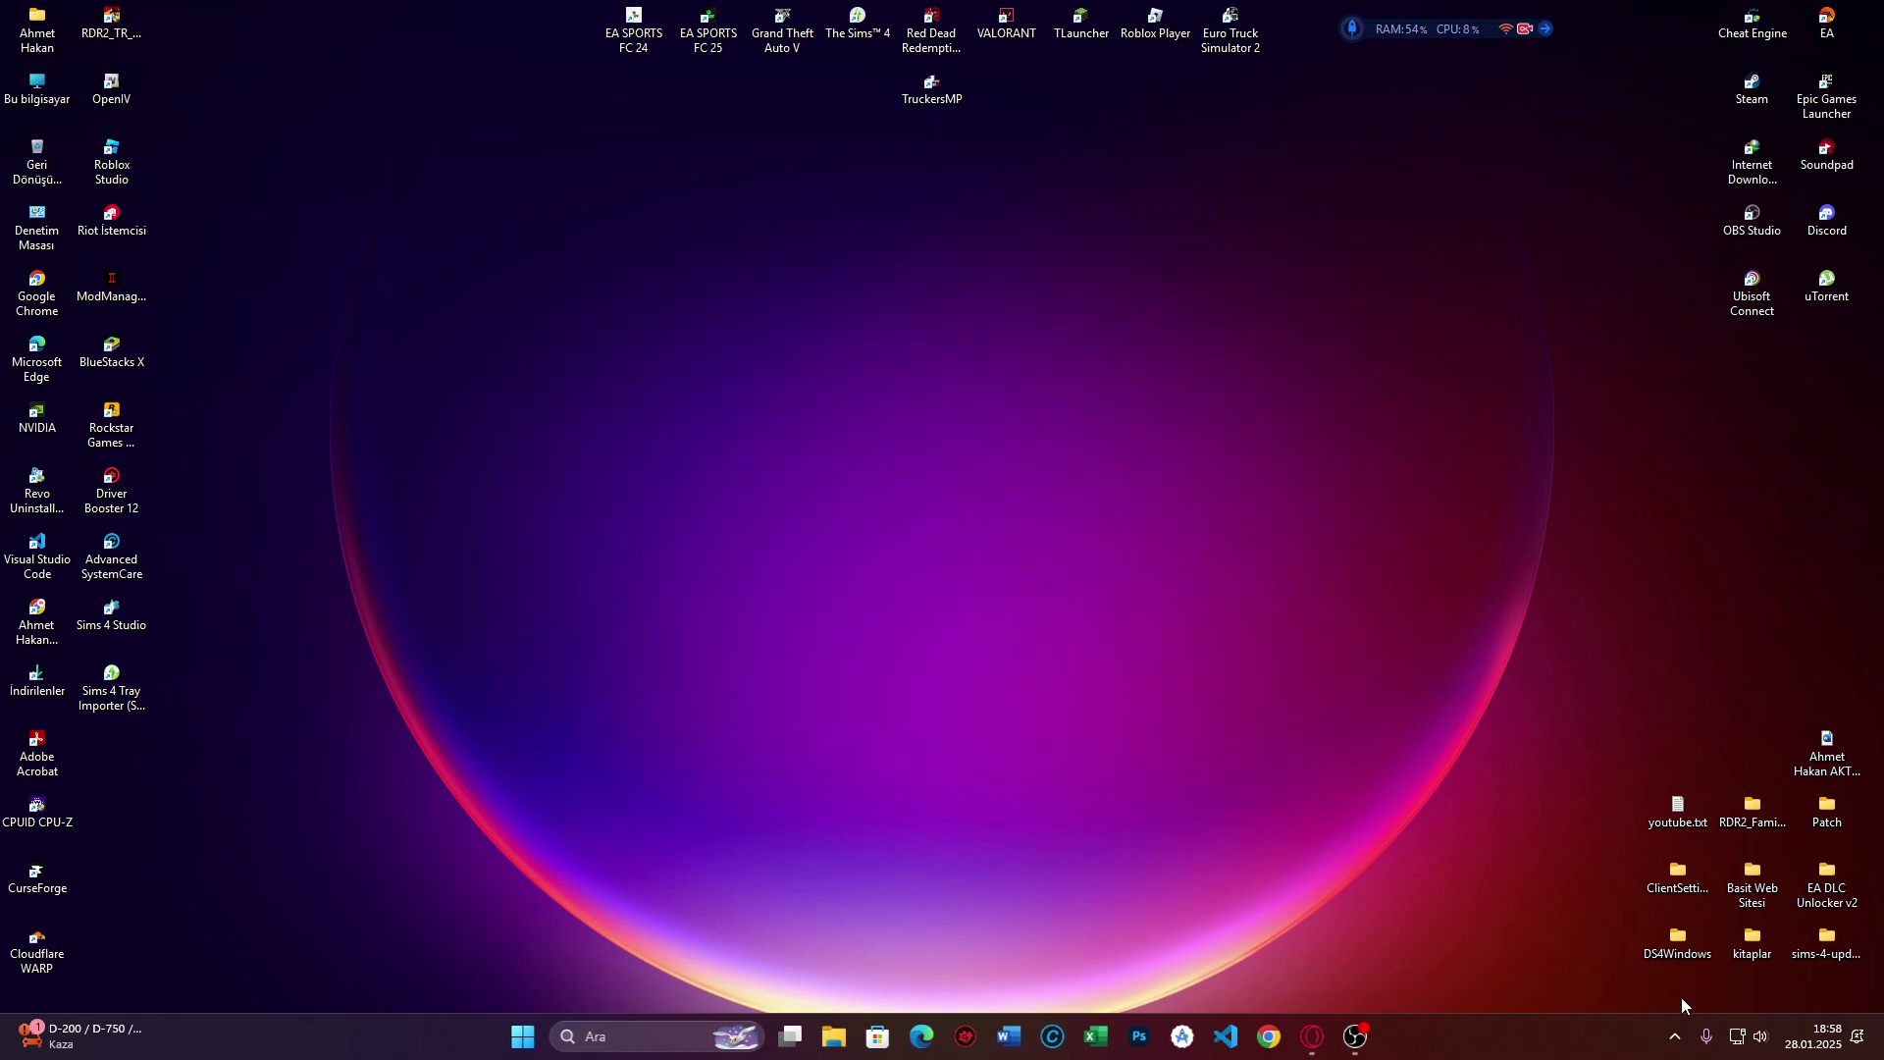
# - Reopen the Cloudflare WARP window, turn the WARP connection on and dismiss the window
pyautogui.click(1676, 1037)
pyautogui.click(1714, 938)
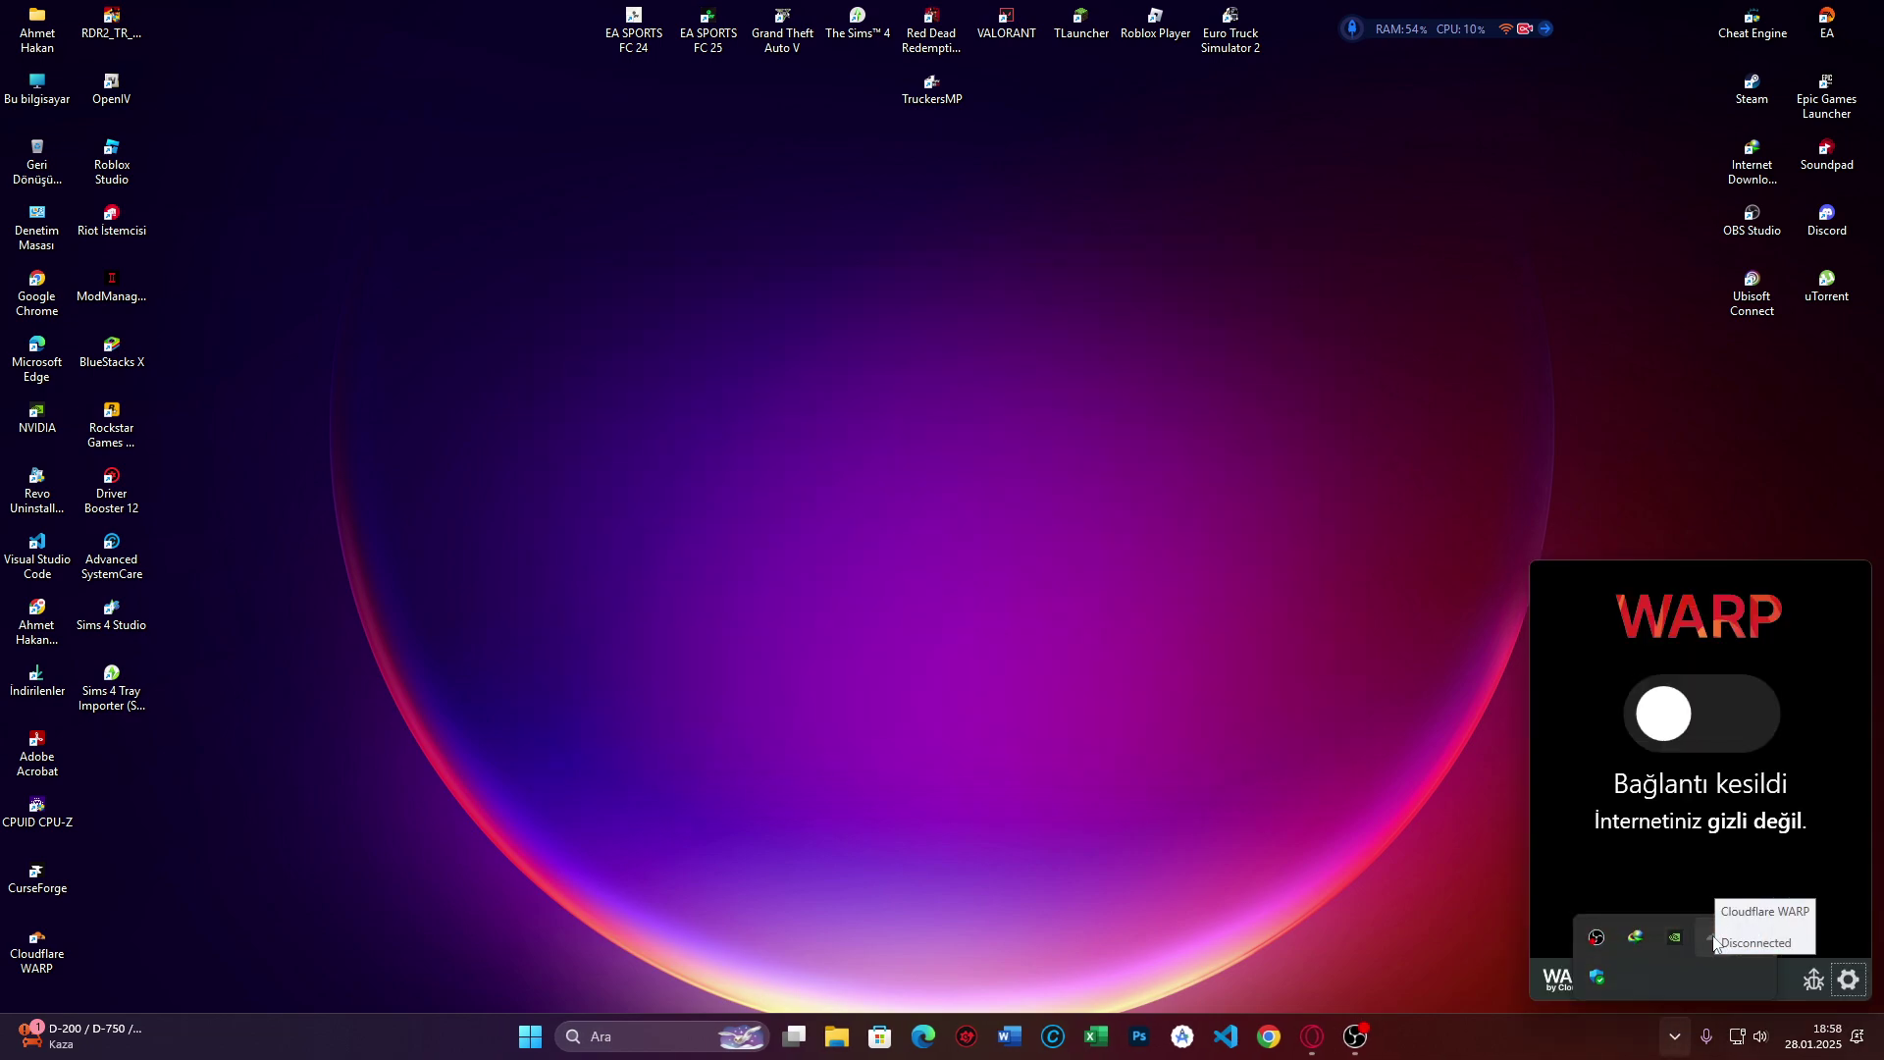
pyautogui.click(1695, 730)
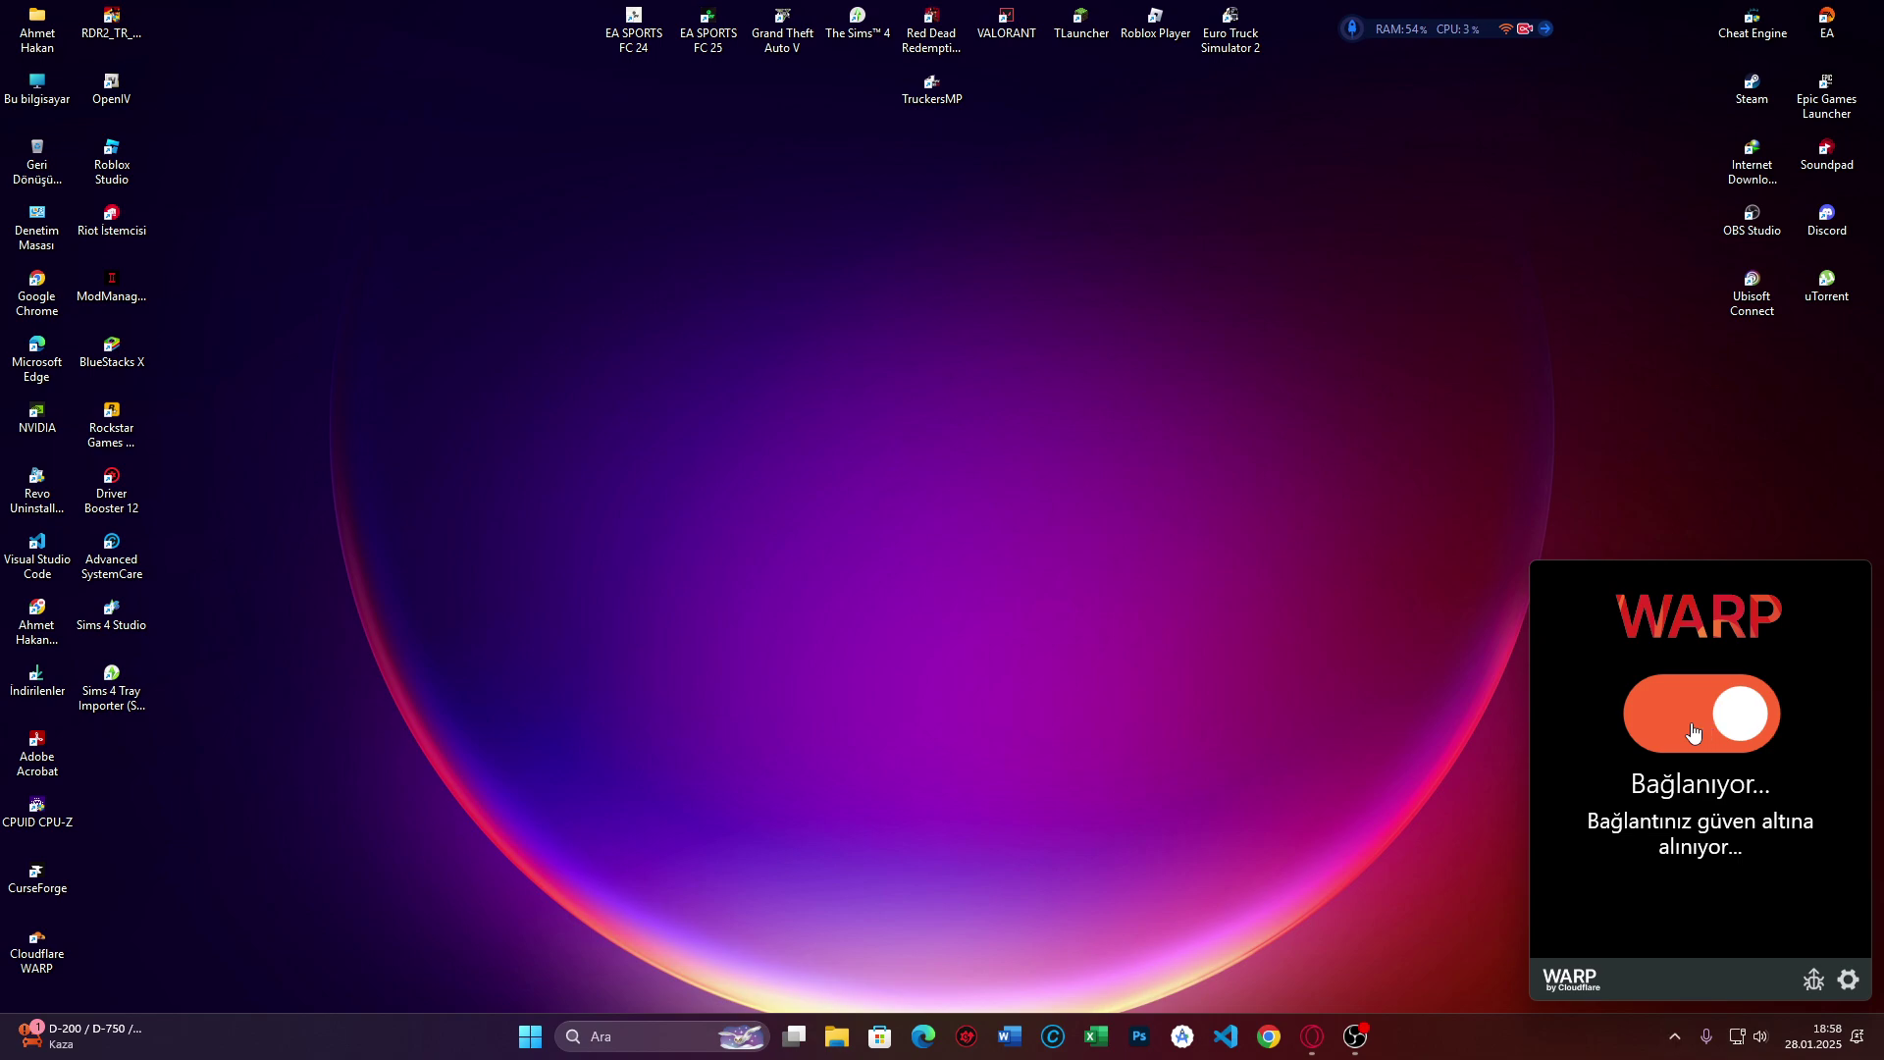
pyautogui.click(1295, 749)
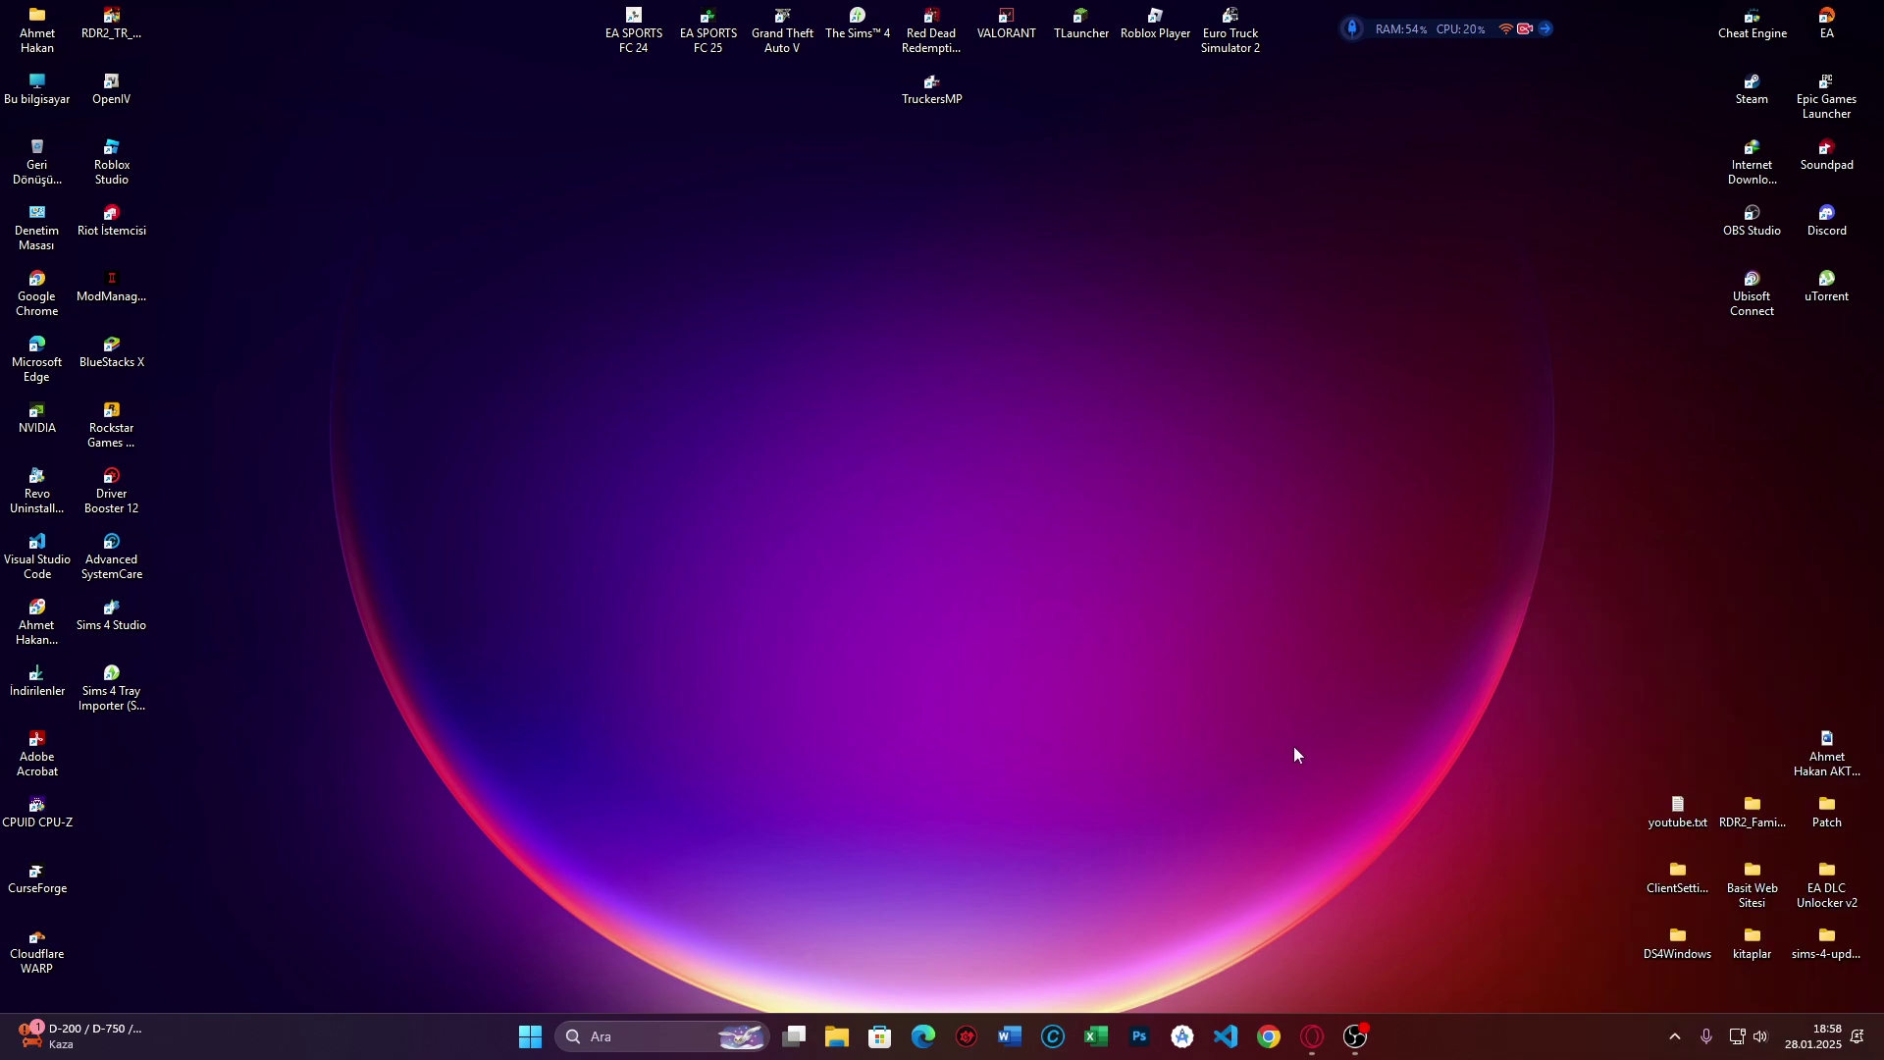
# - Open Task Manager, disable Cloudflare WARP.exe among the startup apps and close Task Manager
pyautogui.rightClick(1429, 1029)
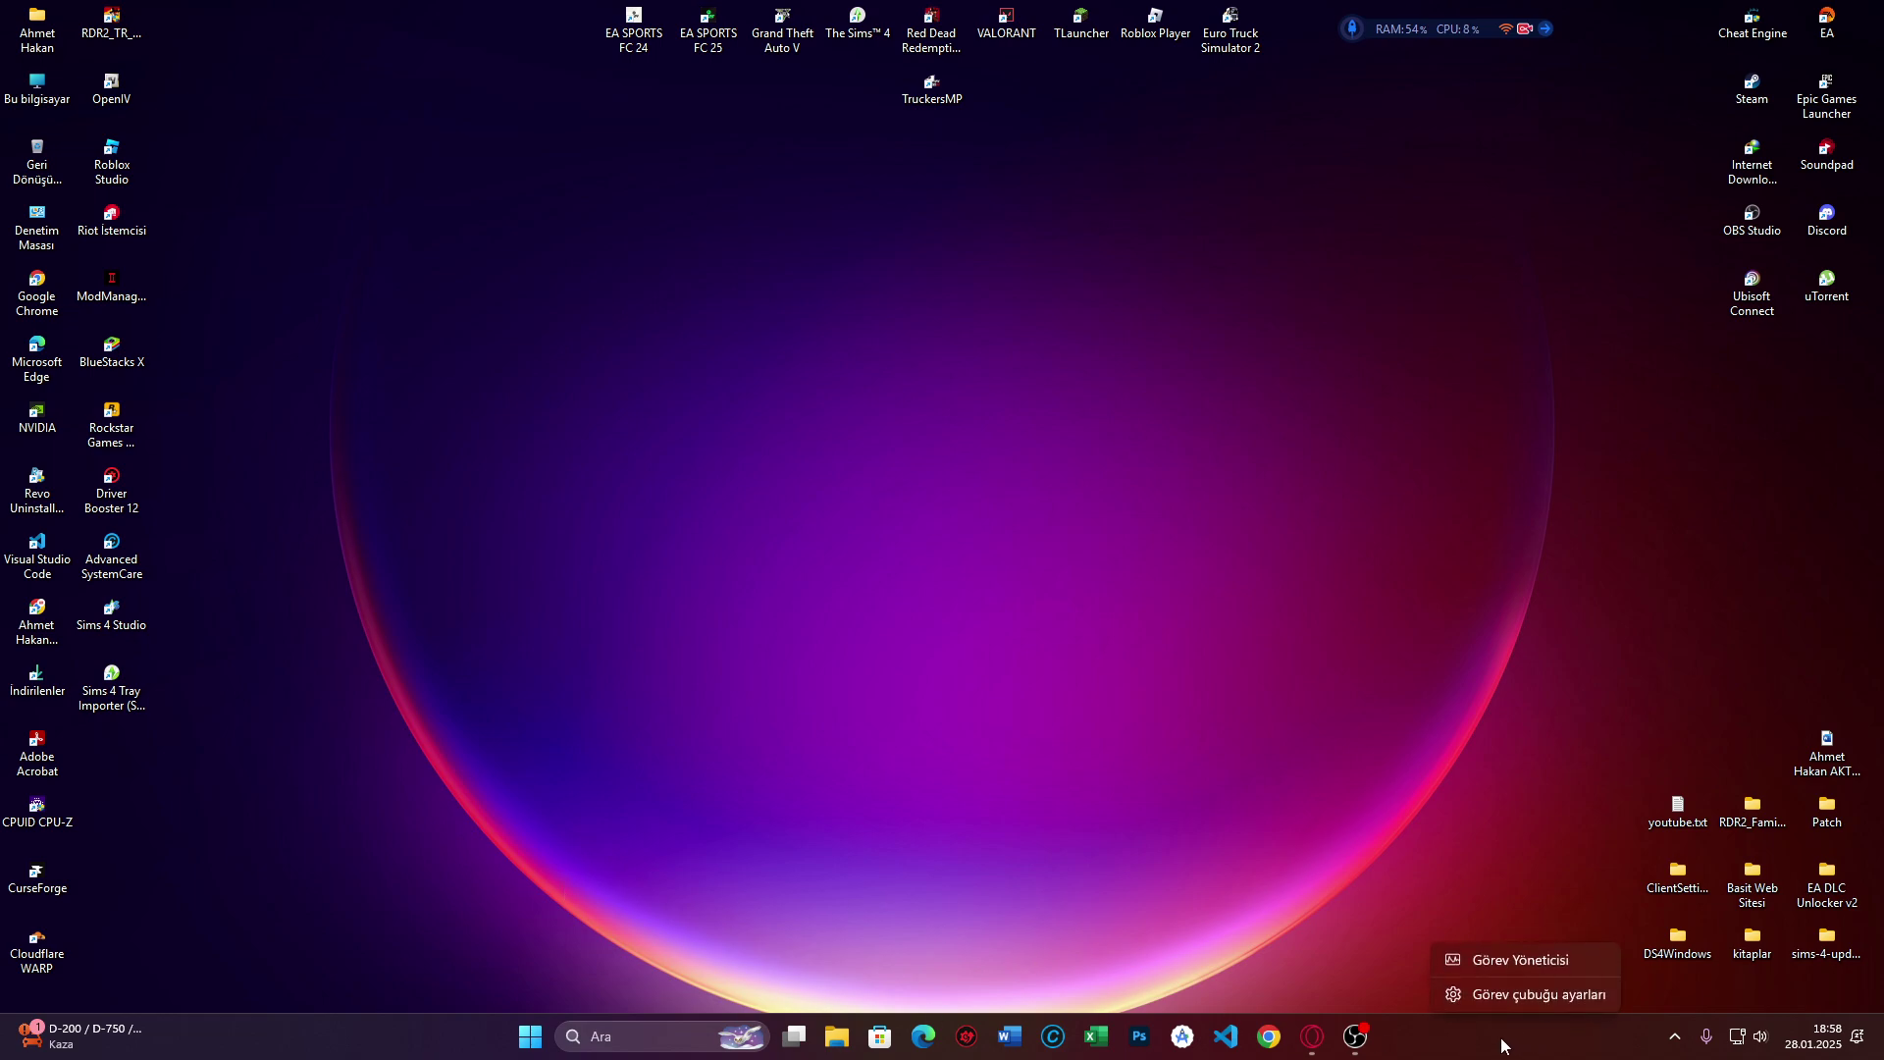
pyautogui.click(1500, 970)
pyautogui.click(722, 414)
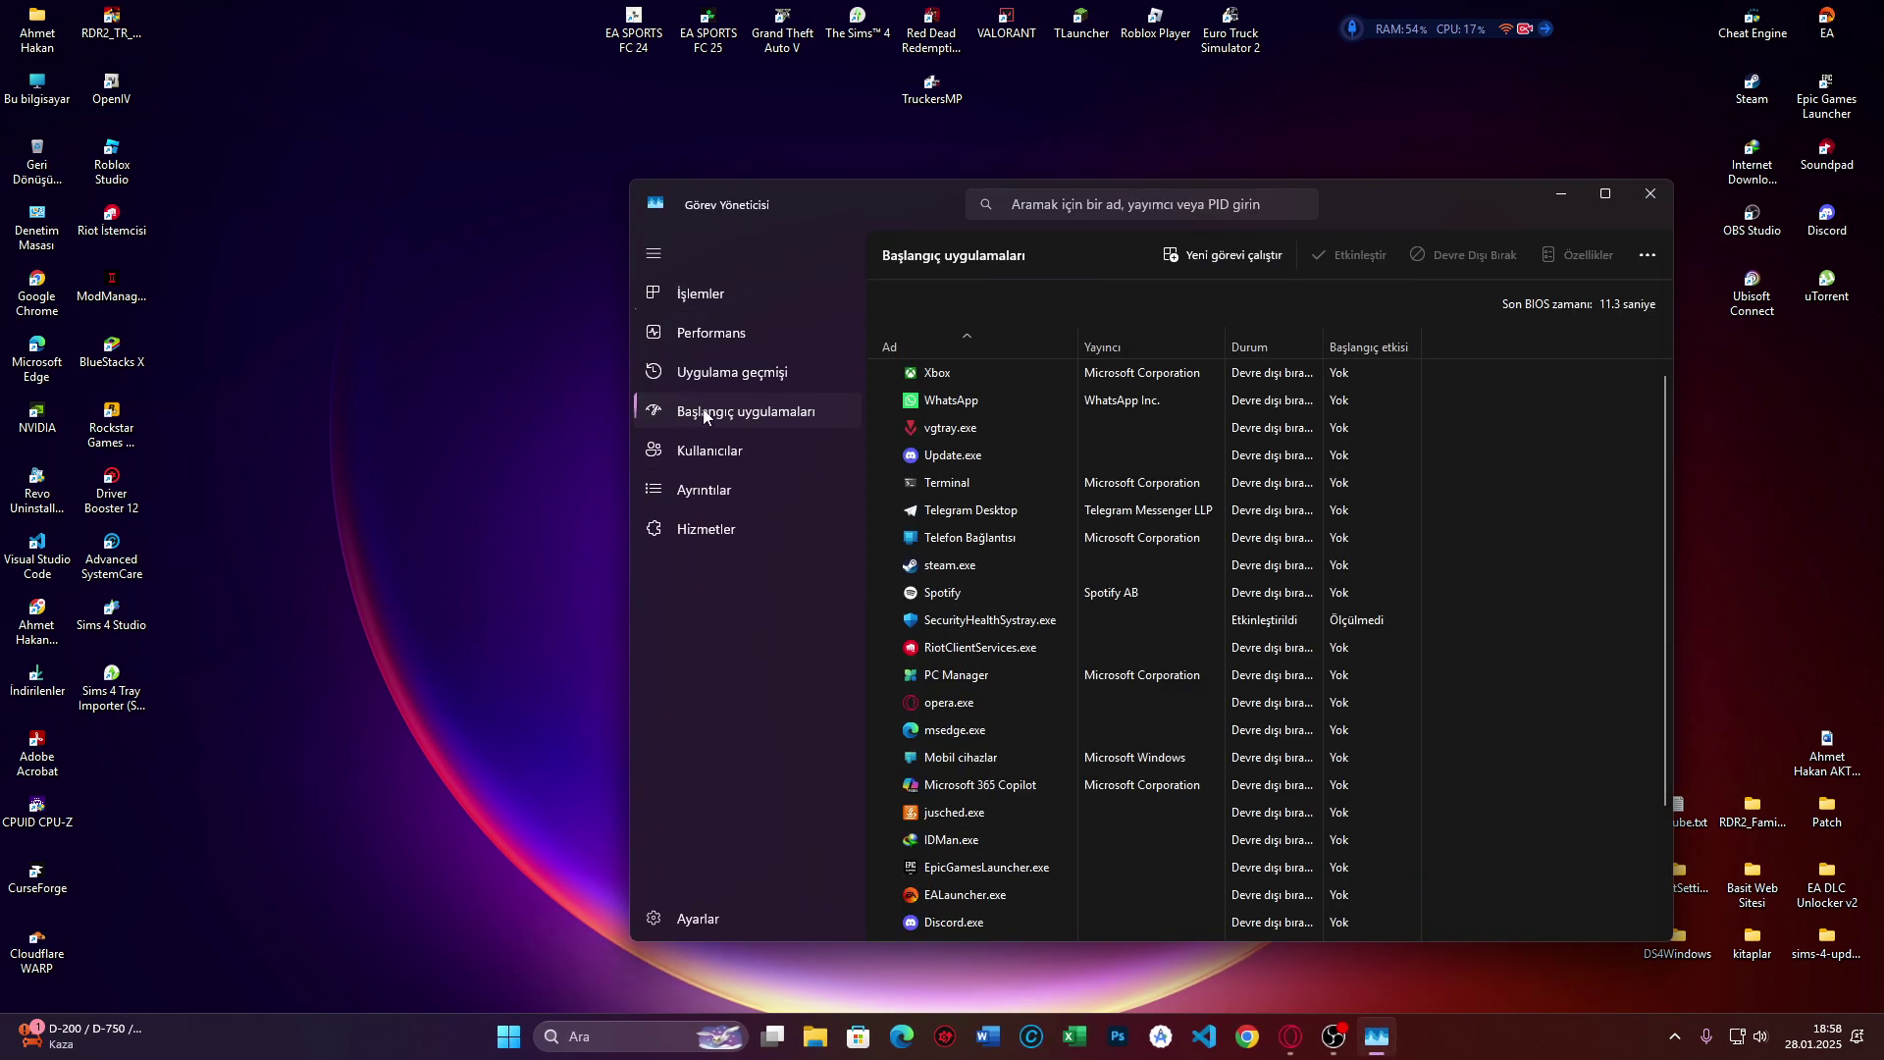
pyautogui.scroll(-1, 983, 803)
pyautogui.scroll(-3, 984, 803)
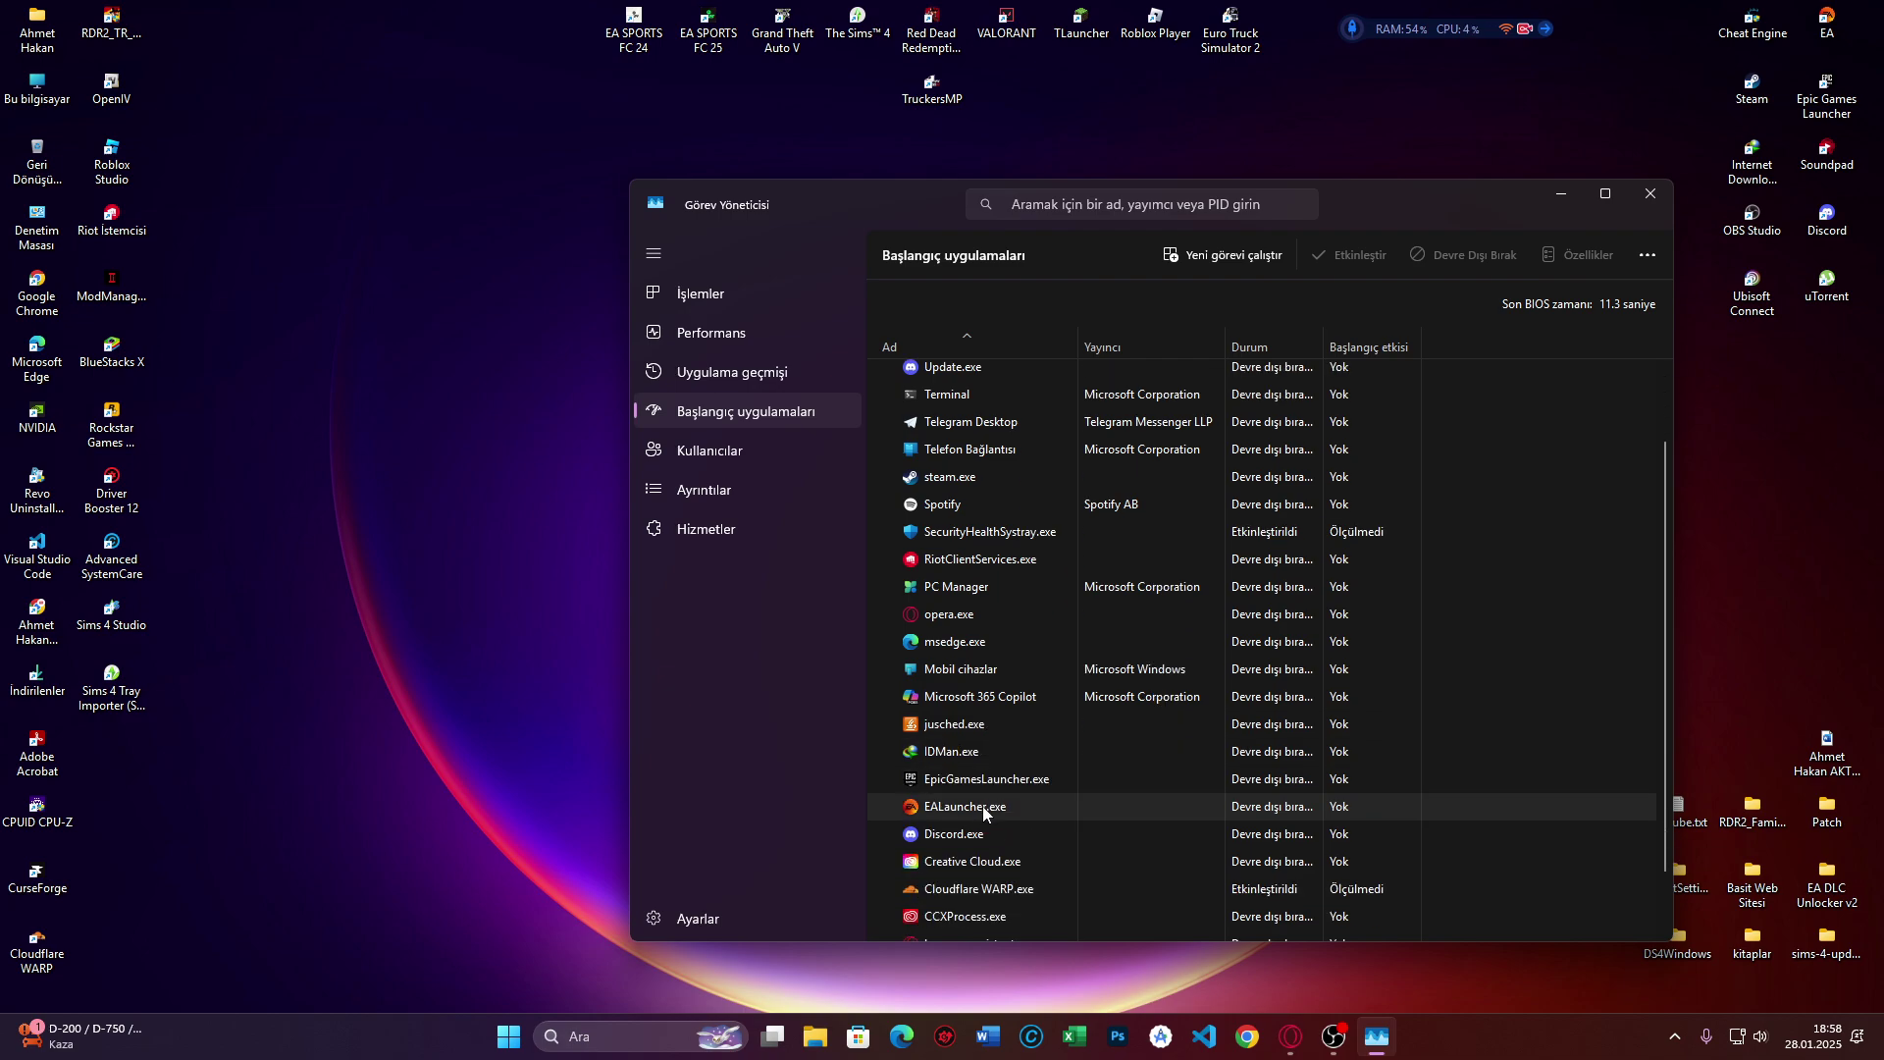
pyautogui.rightClick(1222, 859)
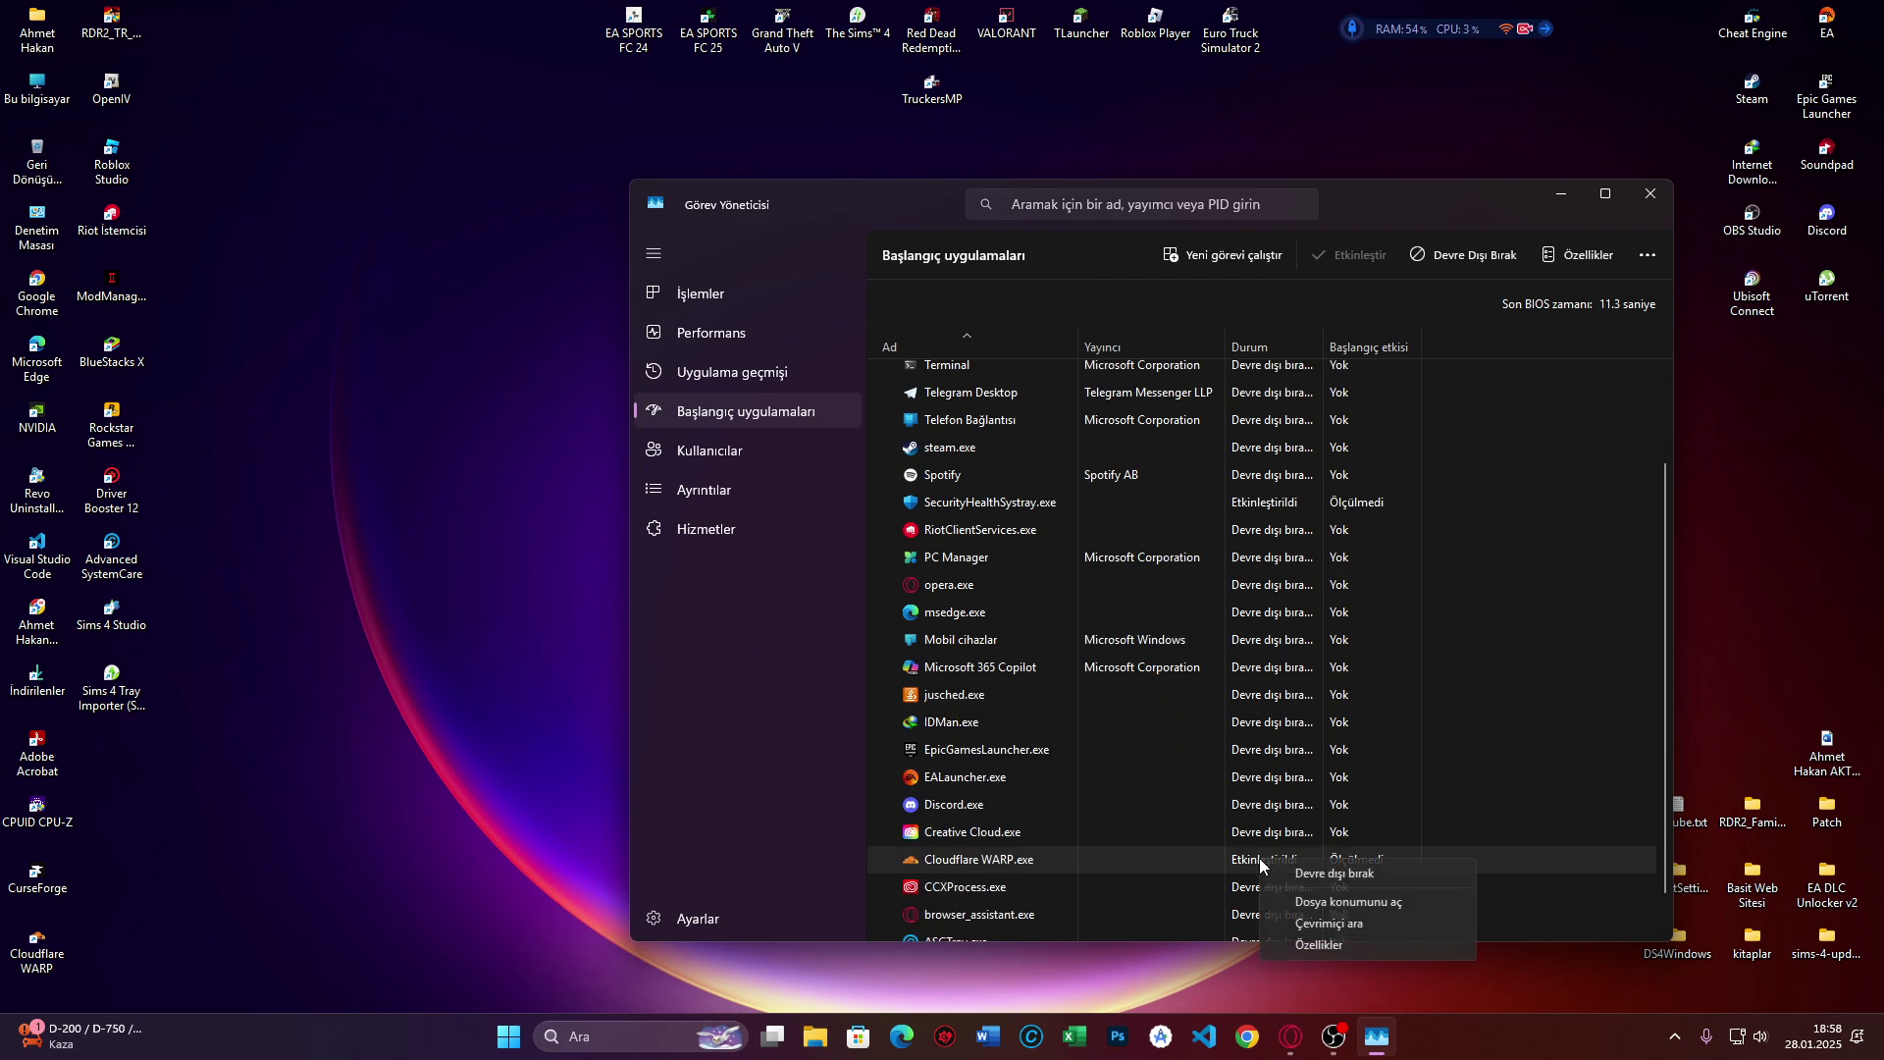
pyautogui.click(1315, 873)
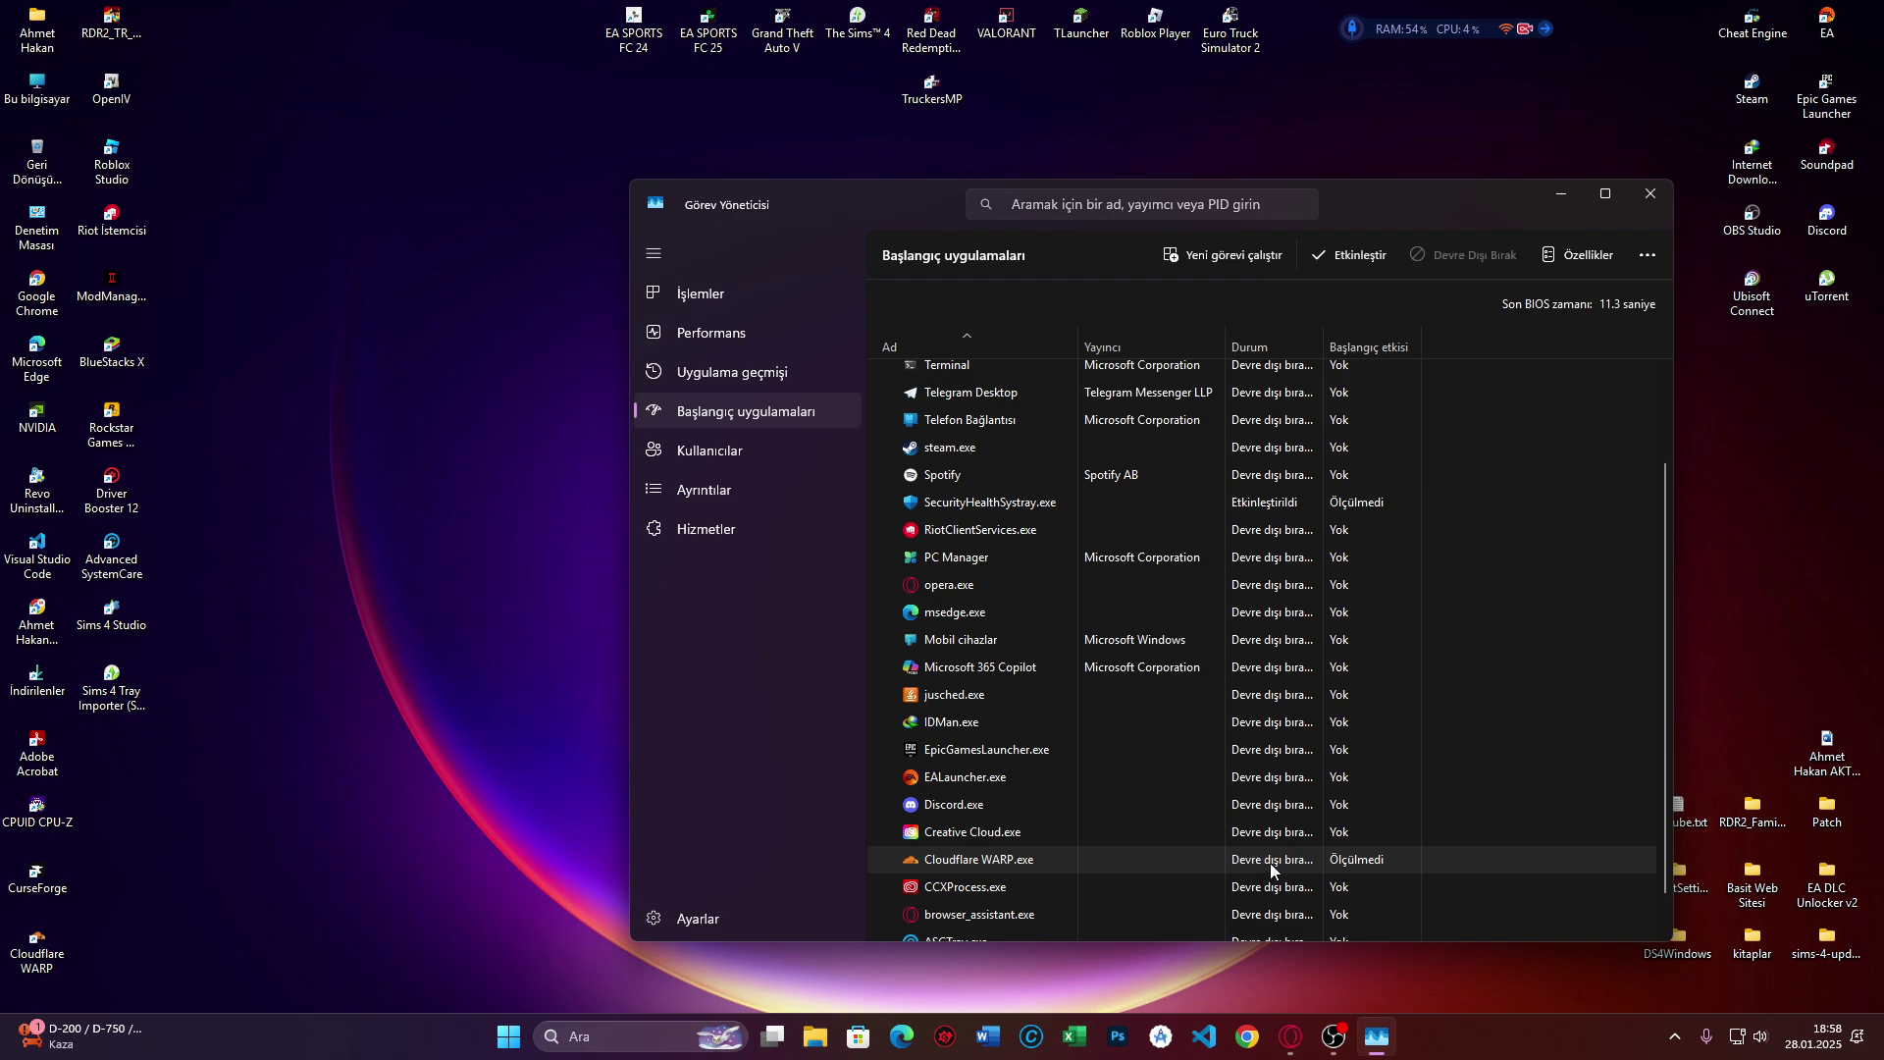
pyautogui.click(1649, 194)
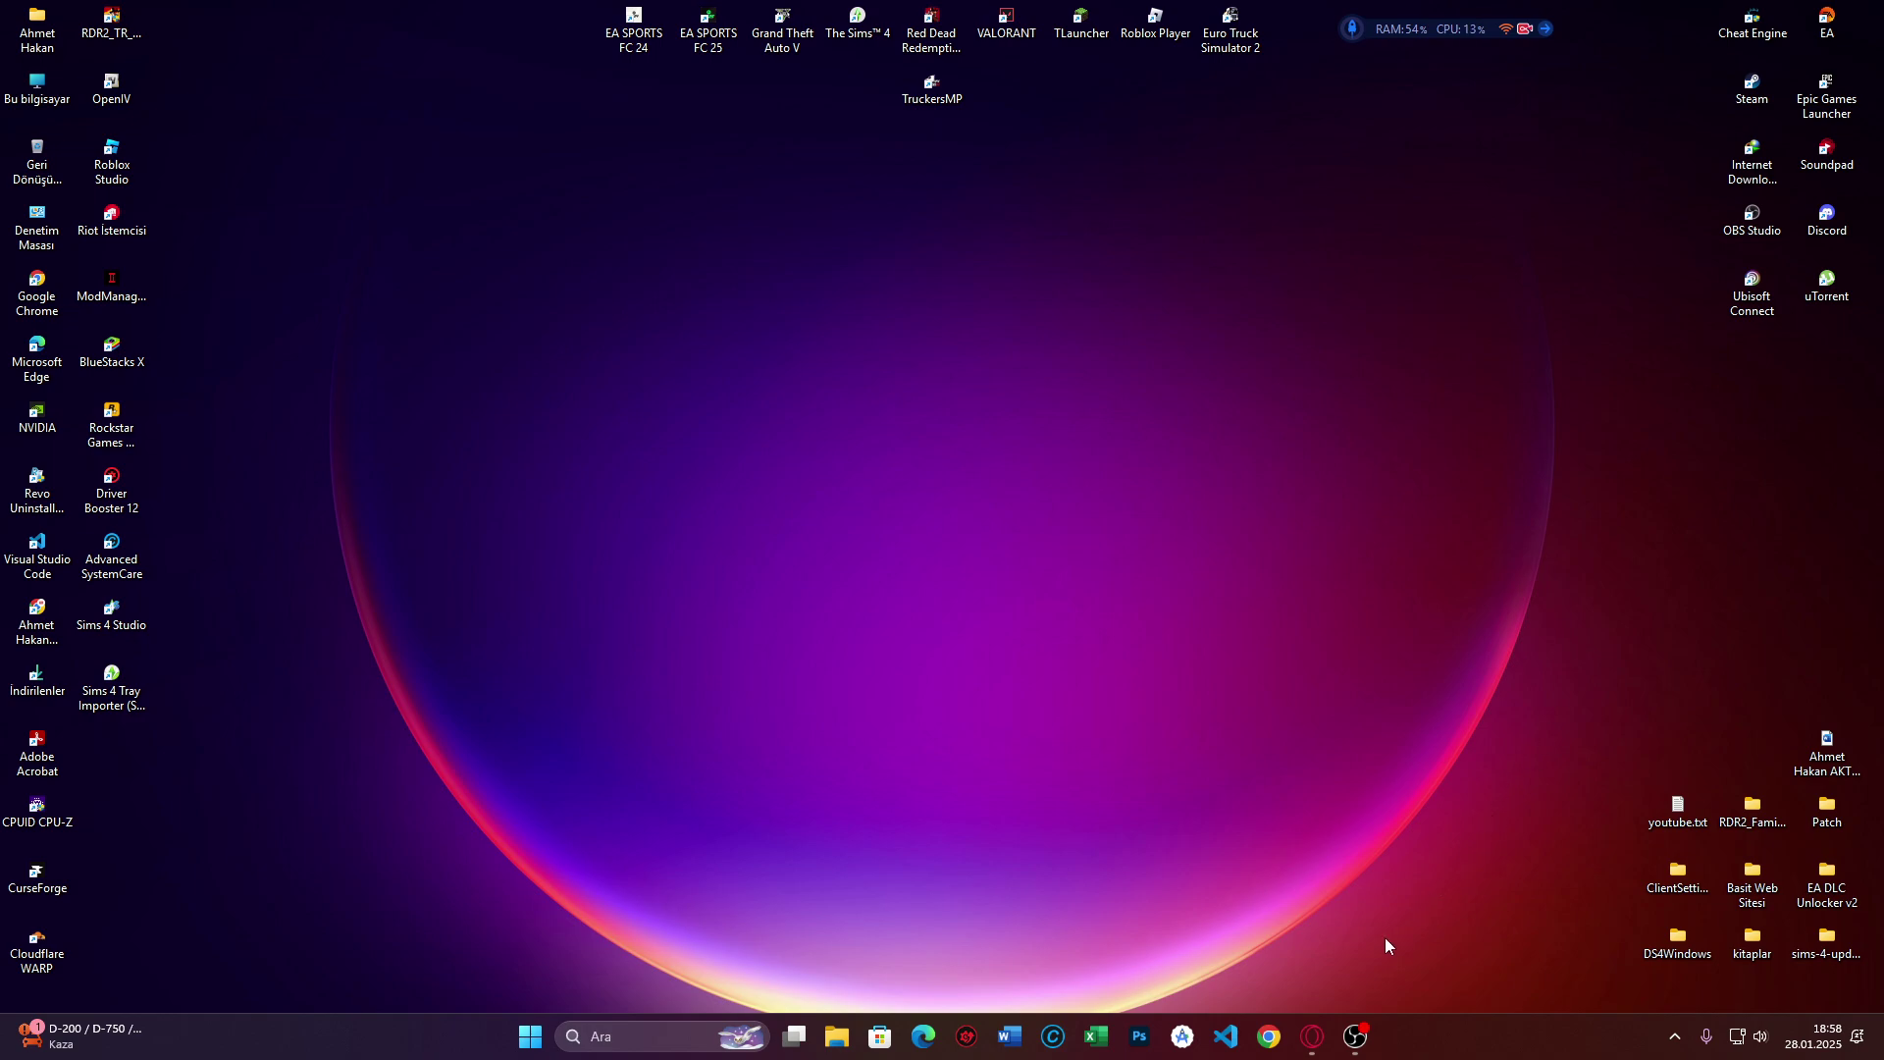
pyautogui.click(1355, 1036)
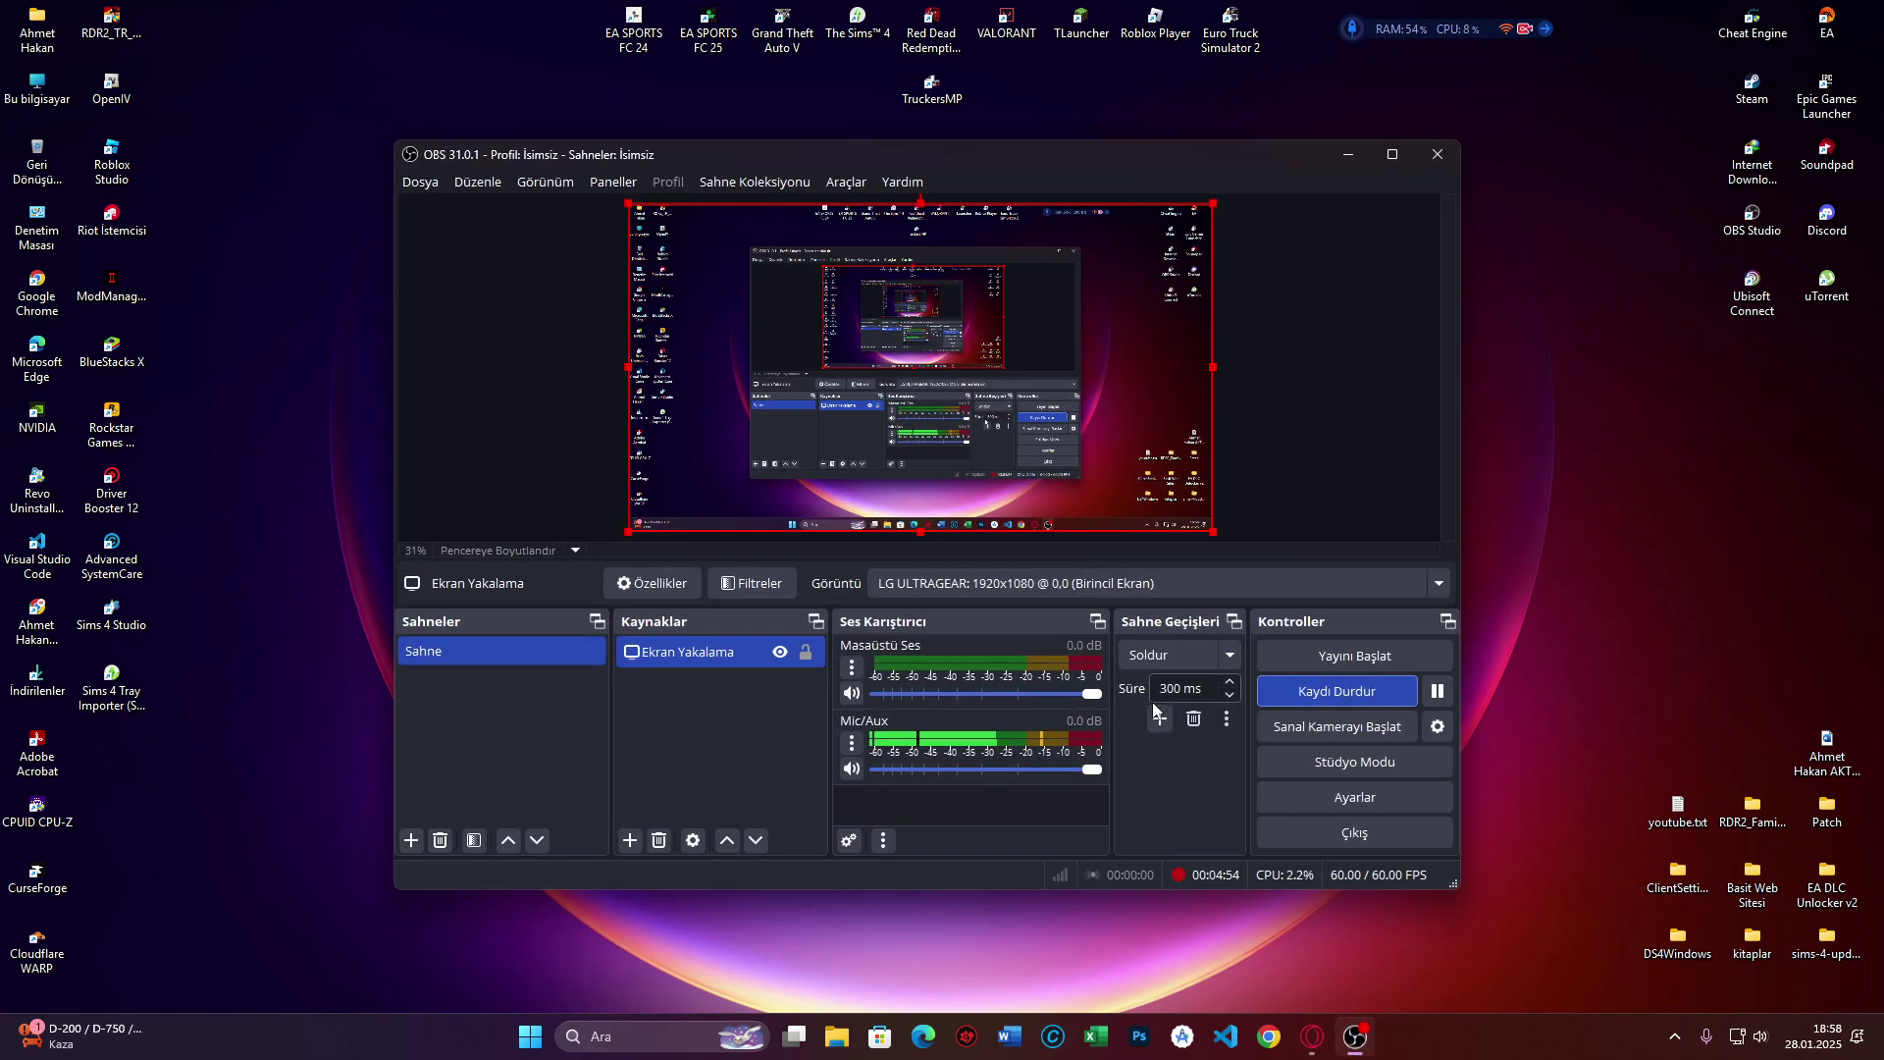